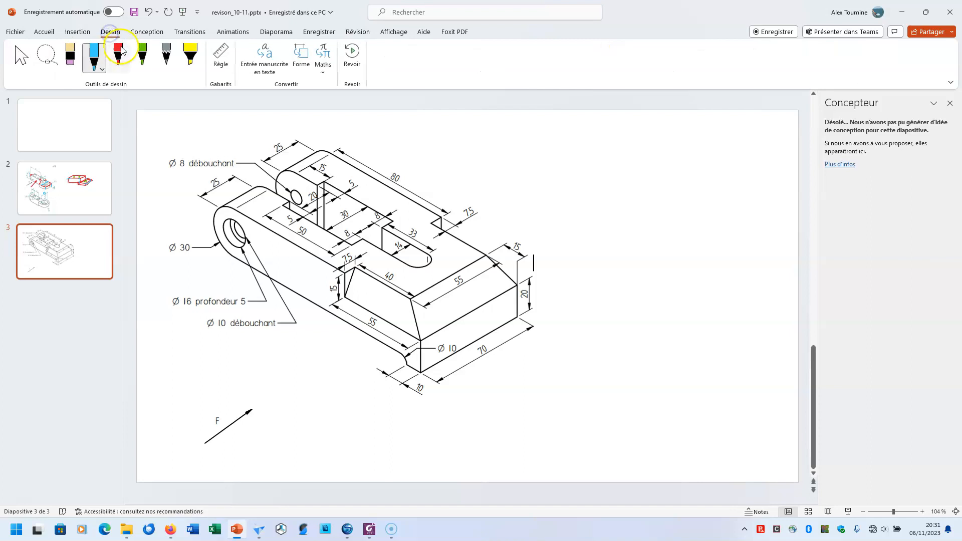
Annotate the part drawing in red: a view arrow above F, an arc on the rounded end, crosses on the sloped faces and a circle at Ø 10
left_click(118, 56)
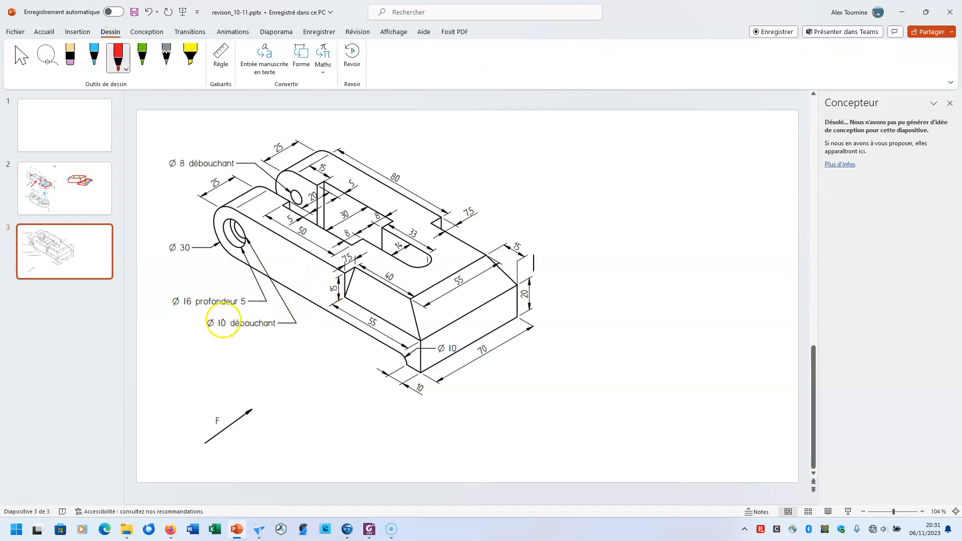
mouse_move(213, 375)
left_mouse_down()
mouse_move(251, 345)
mouse_move(251, 358)
left_mouse_up()
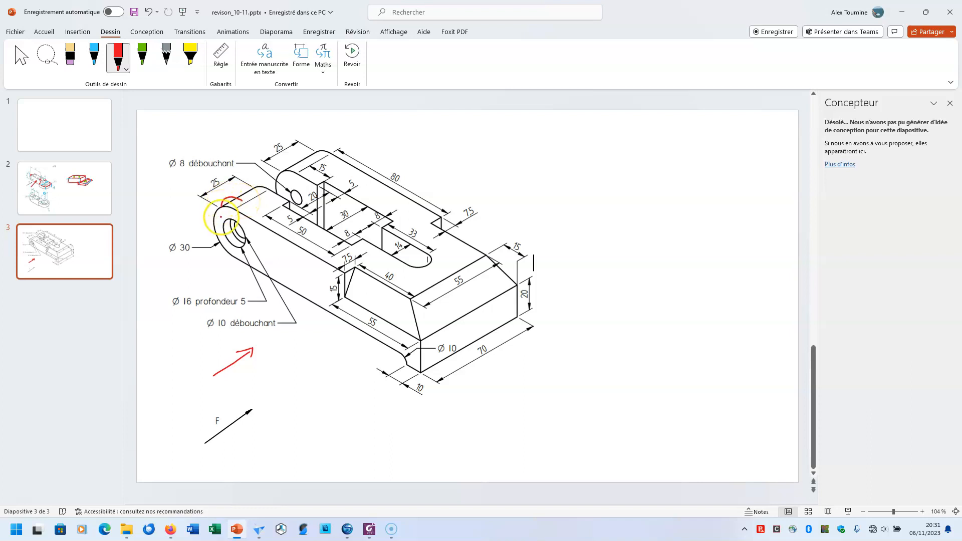
mouse_move(393, 299)
left_mouse_down()
mouse_move(384, 306)
mouse_move(455, 307)
left_mouse_up()
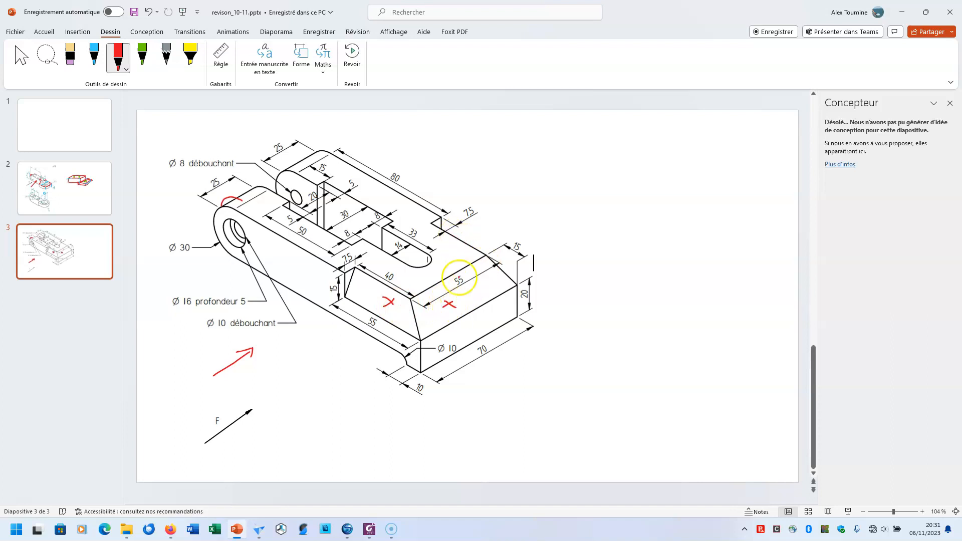
left_click_drag(396, 349, 400, 349)
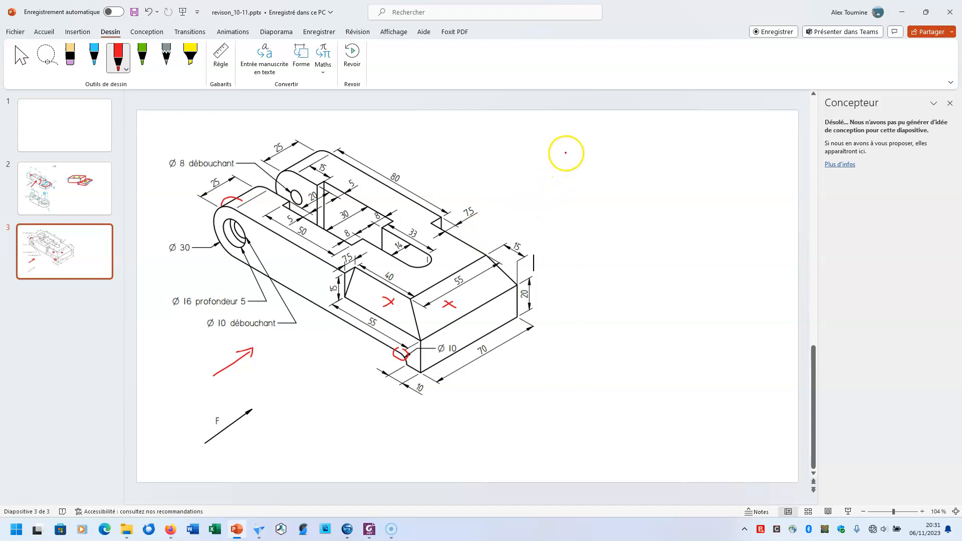
Sketch a simplified red block with a small lower lip beside the part drawing, as seen along F
mouse_move(562, 147)
left_mouse_down()
mouse_move(565, 173)
mouse_move(698, 143)
mouse_move(704, 185)
mouse_move(686, 196)
mouse_move(685, 182)
mouse_move(569, 181)
mouse_move(559, 147)
mouse_move(595, 125)
left_mouse_up()
left_click_drag(704, 142, 726, 126)
mouse_move(606, 124)
left_mouse_down()
mouse_move(723, 126)
mouse_move(730, 157)
mouse_move(703, 185)
left_mouse_up()
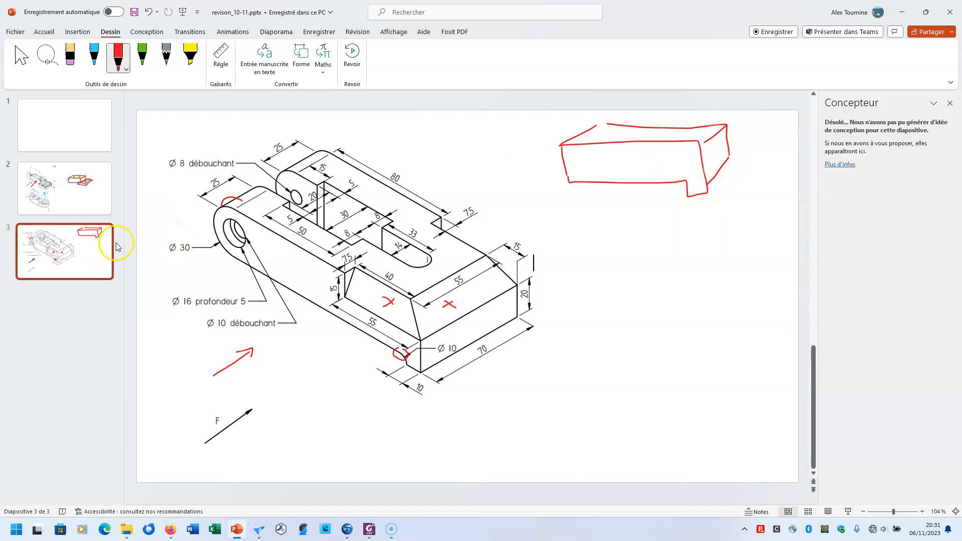
Mark the central cutout in green on the part and the block sketch, and the lip's rounded corner in blue
left_click(143, 55)
mouse_move(280, 180)
left_mouse_down()
mouse_move(283, 191)
mouse_move(379, 234)
left_mouse_up()
mouse_move(574, 126)
left_mouse_down()
mouse_move(666, 134)
mouse_move(584, 135)
left_mouse_up()
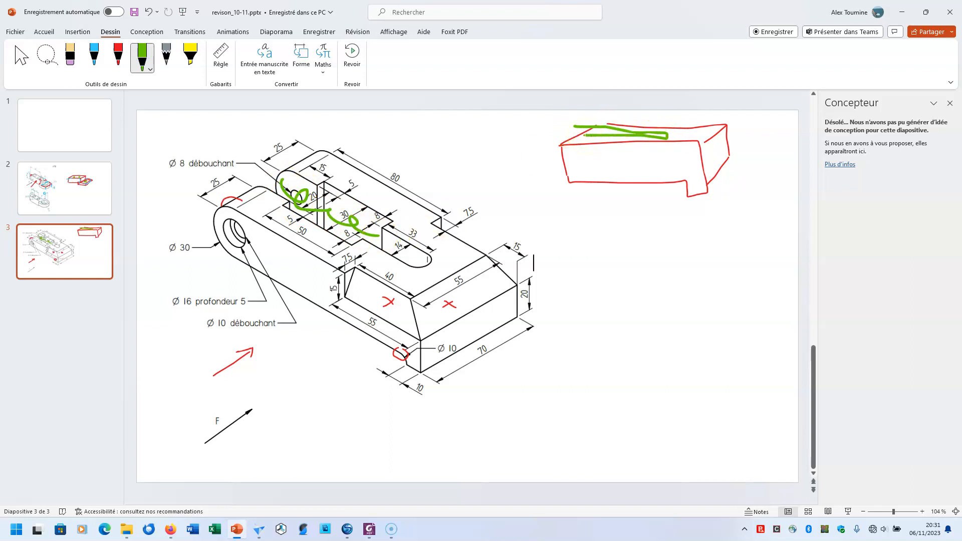
mouse_move(424, 260)
left_mouse_down()
mouse_move(433, 273)
mouse_move(432, 259)
left_mouse_up()
left_click(117, 56)
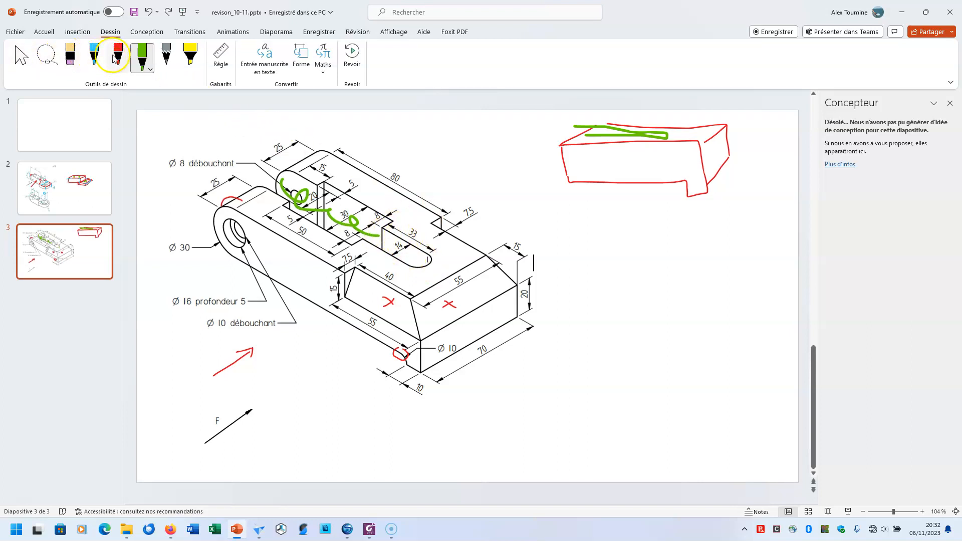
left_click(93, 56)
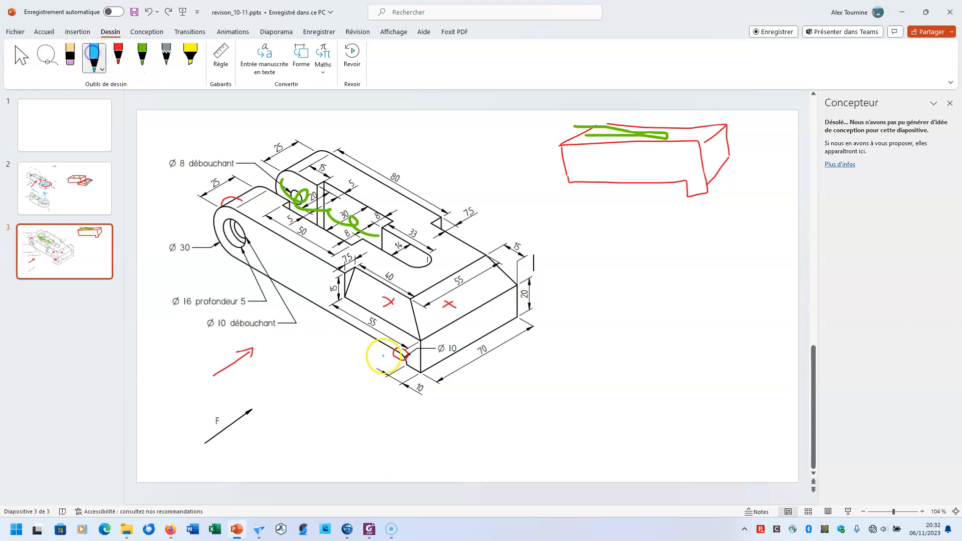
left_click_drag(686, 178, 690, 185)
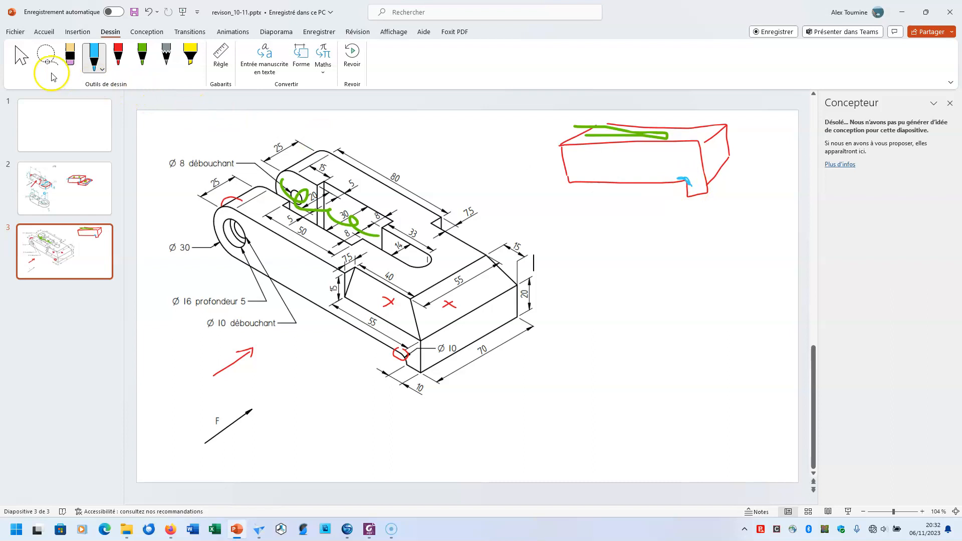
Undo the block sketch and its green and blue marks, keeping the red annotations on the part drawing
left_click(142, 56)
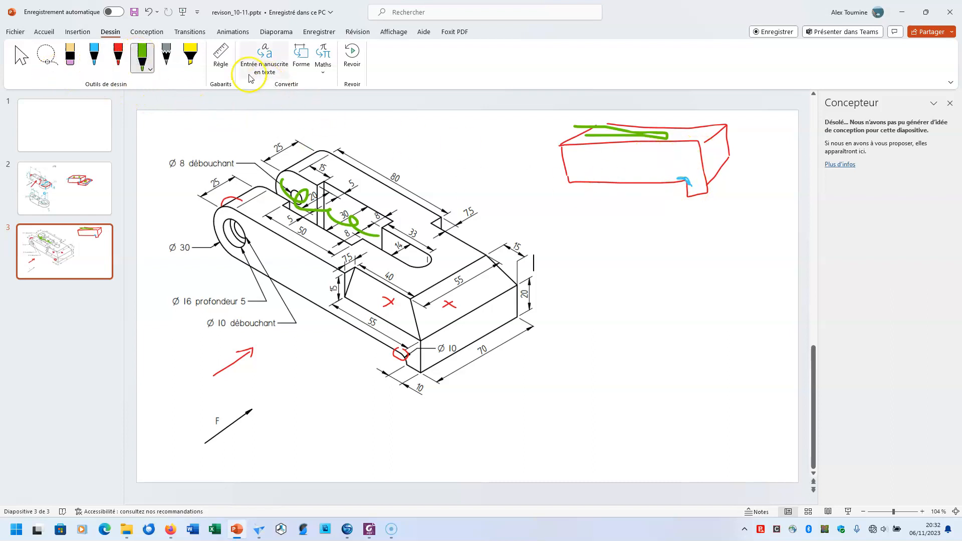
left_click(166, 56)
mouse_move(692, 142)
left_mouse_down()
mouse_move(702, 154)
mouse_move(736, 136)
mouse_move(688, 136)
mouse_move(684, 151)
mouse_move(661, 149)
left_mouse_up()
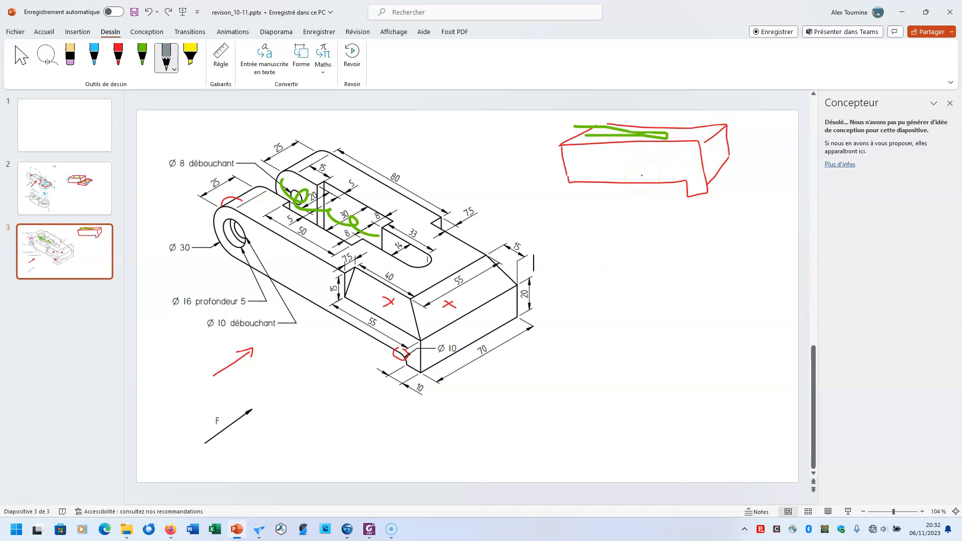
key("ctrl+z")
key("ctrl+z")
key("ctrl+z")
key("ctrl+z")
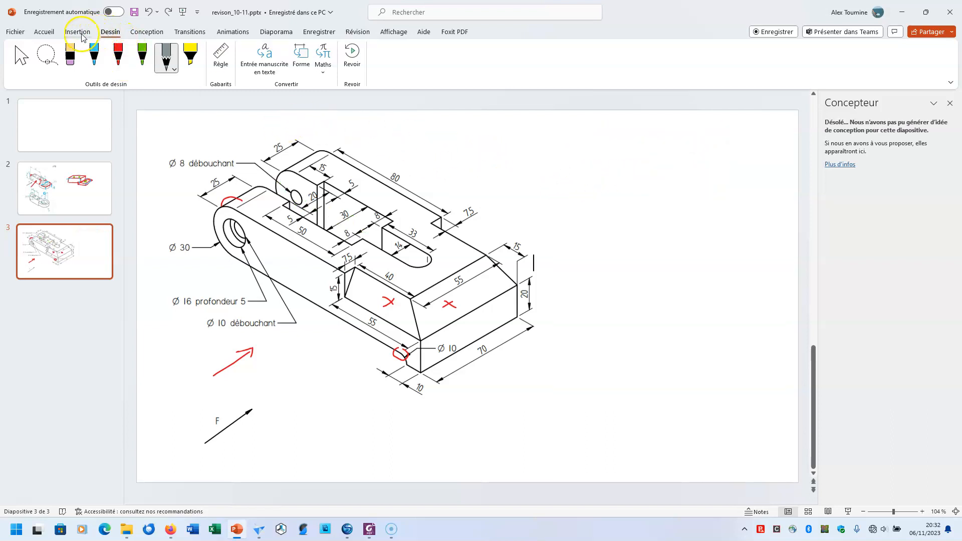
Draw a blue arrow pointing down at the part and sketch a flat blue block with a lower lip beside it
left_click(94, 56)
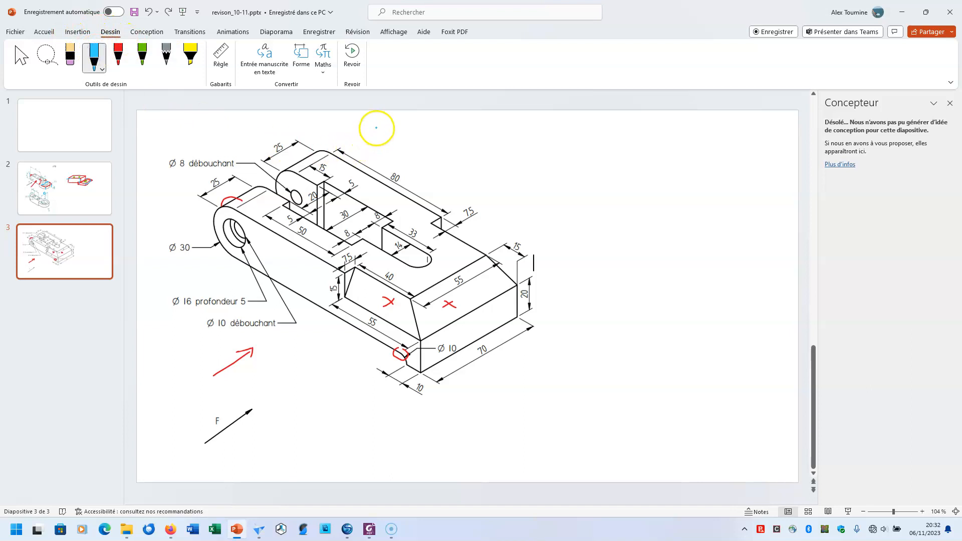
mouse_move(384, 136)
left_mouse_down()
mouse_move(386, 155)
mouse_move(394, 142)
left_mouse_up()
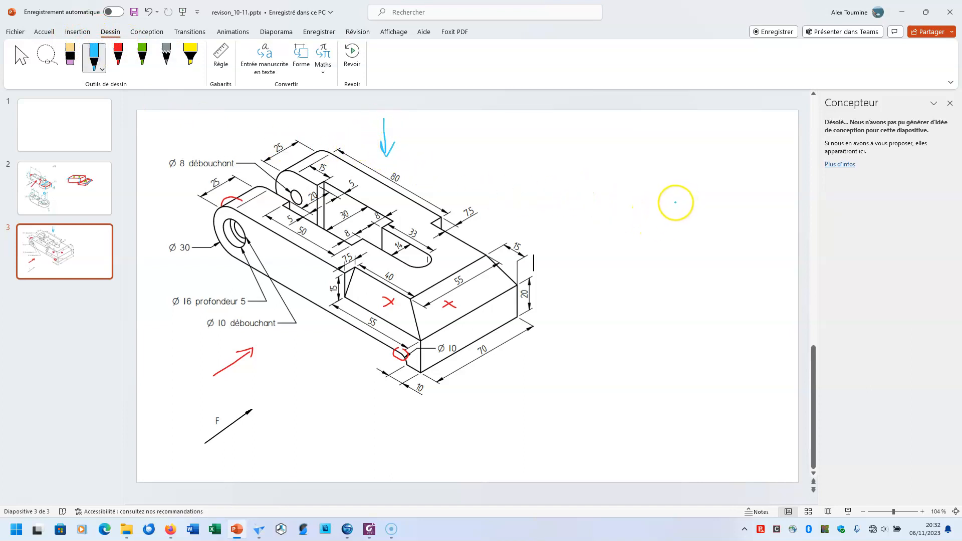
mouse_move(646, 165)
left_mouse_down()
mouse_move(601, 186)
mouse_move(595, 200)
mouse_move(736, 223)
mouse_move(777, 183)
mouse_move(636, 175)
left_mouse_up()
mouse_move(574, 201)
left_mouse_down()
mouse_move(614, 226)
mouse_move(741, 242)
mouse_move(776, 201)
left_mouse_up()
mouse_move(717, 239)
left_mouse_down()
mouse_move(715, 253)
mouse_move(734, 259)
mouse_move(778, 231)
left_mouse_up()
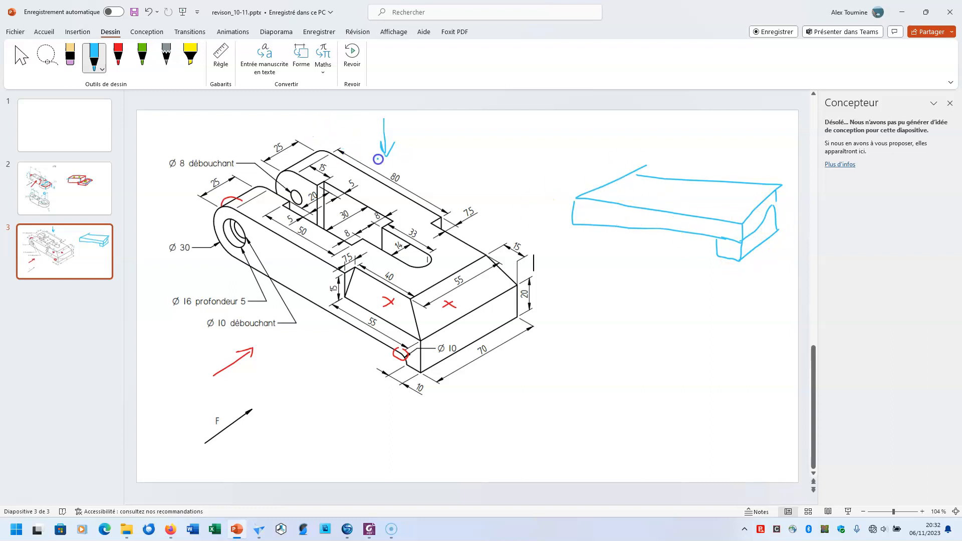
Undo and redo the blue block sketch strokes, ending with the complete sketch restored
key("ctrl+z")
key("ctrl+z")
key("ctrl+z")
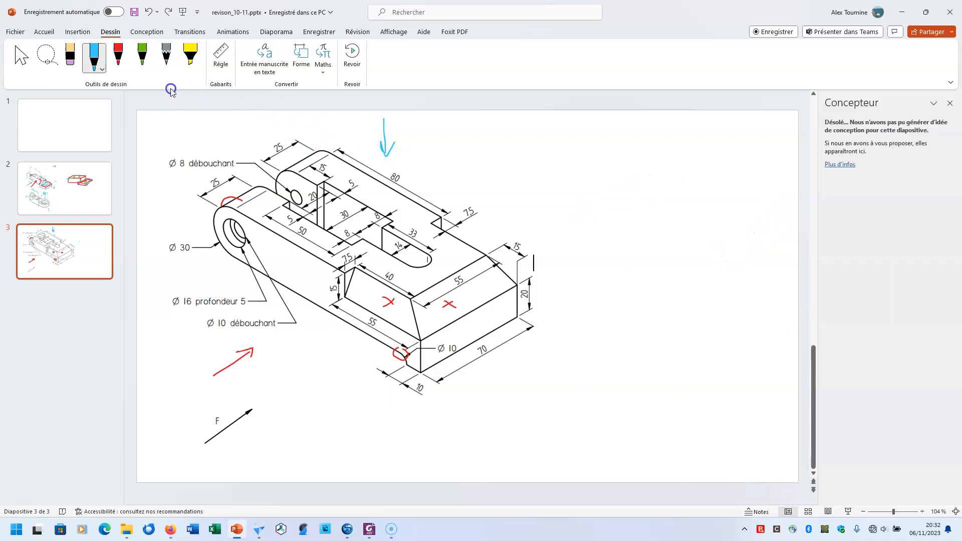
left_click(166, 13)
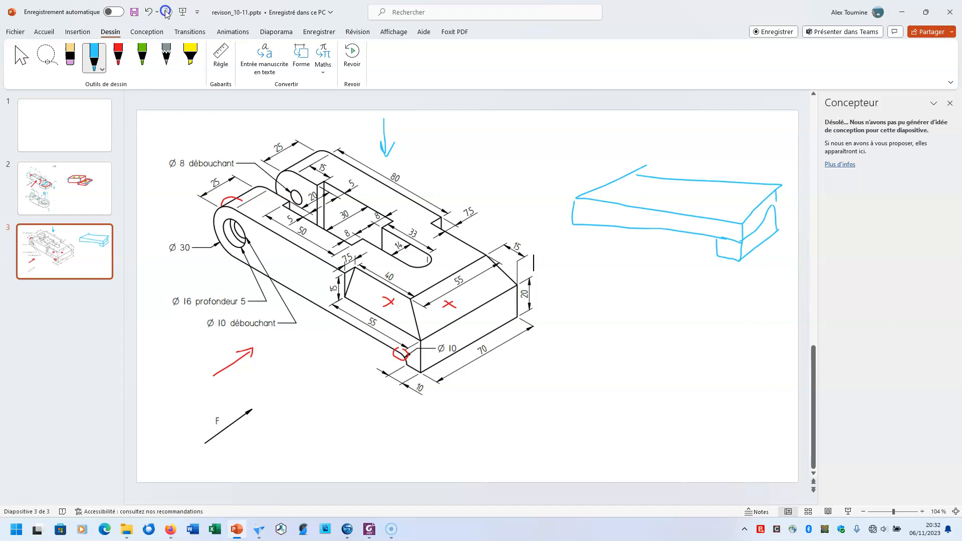
left_click(147, 11)
left_click(147, 11)
left_click(148, 12)
left_click(167, 12)
left_click(168, 12)
left_click(167, 12)
Draw a green arrow towards the part's front end and outline its long side and end block in green
left_click(142, 56)
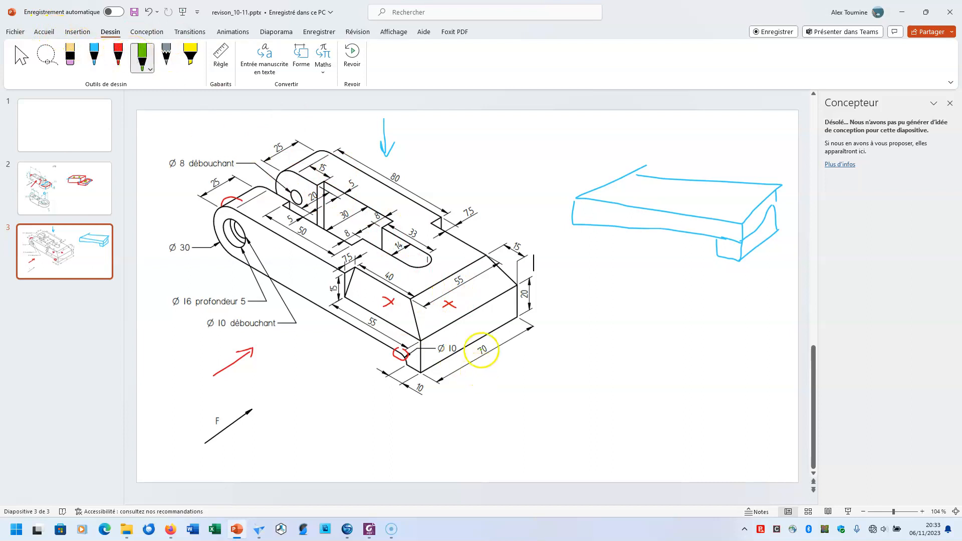
mouse_move(565, 414)
left_mouse_down()
mouse_move(533, 390)
mouse_move(538, 403)
left_mouse_up()
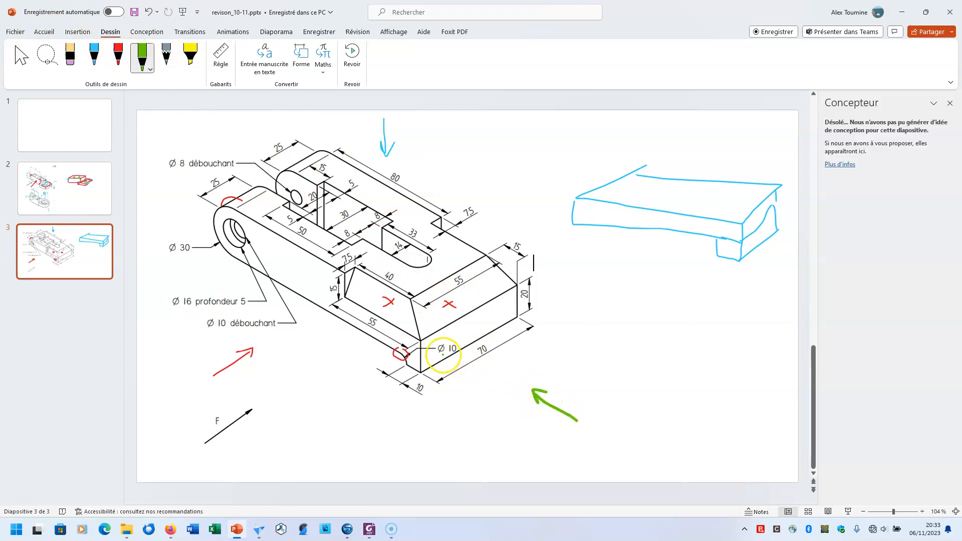
mouse_move(408, 359)
left_mouse_down()
mouse_move(410, 326)
mouse_move(437, 287)
mouse_move(504, 259)
mouse_move(521, 276)
mouse_move(425, 295)
mouse_move(524, 280)
mouse_move(484, 333)
mouse_move(423, 340)
mouse_move(428, 303)
mouse_move(419, 364)
mouse_move(271, 262)
mouse_move(239, 215)
mouse_move(356, 260)
mouse_move(401, 305)
left_mouse_up()
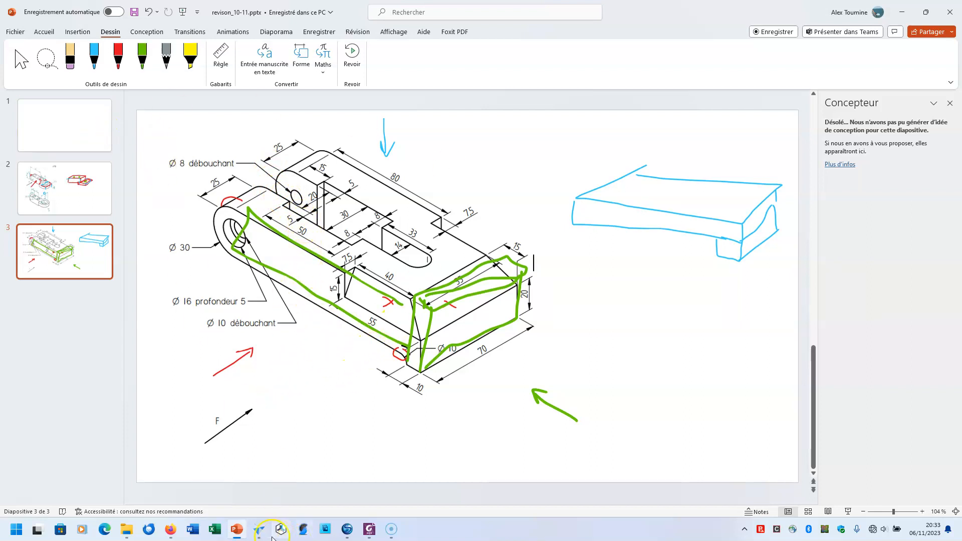
Switch to Solid Edge, arrange it beside the exercise PDF with a wider modelling window, and bring the part drawing into view
left_click(258, 529)
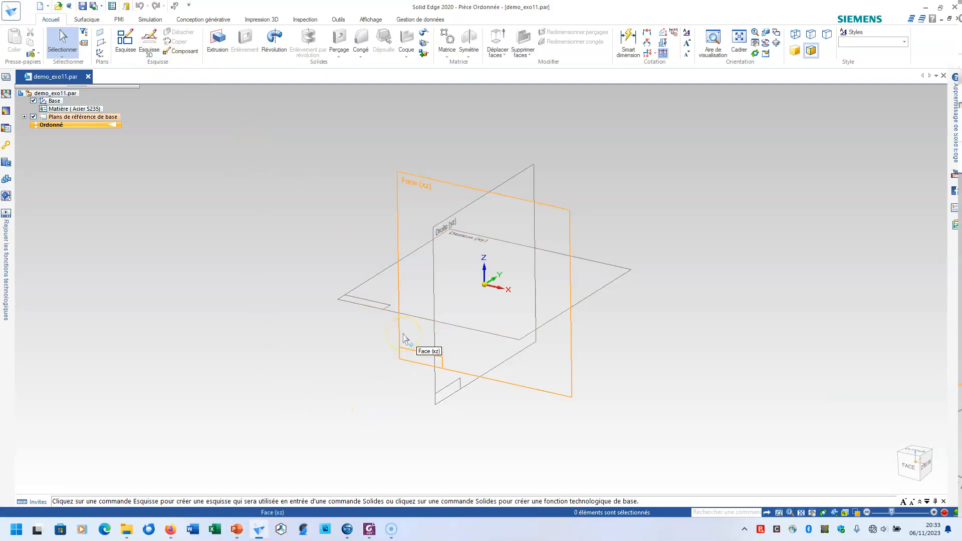
key("super+Right")
left_click(377, 313)
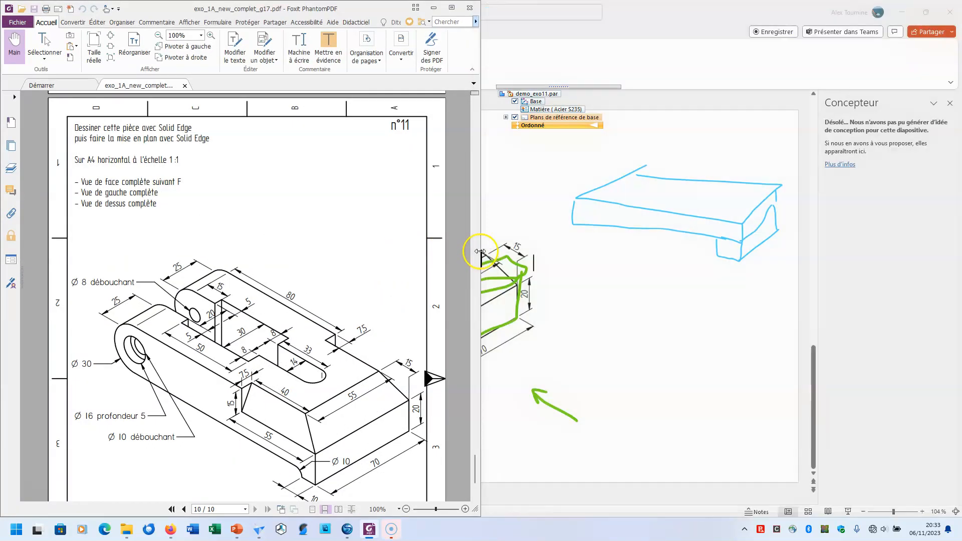
left_click_drag(482, 256, 367, 252)
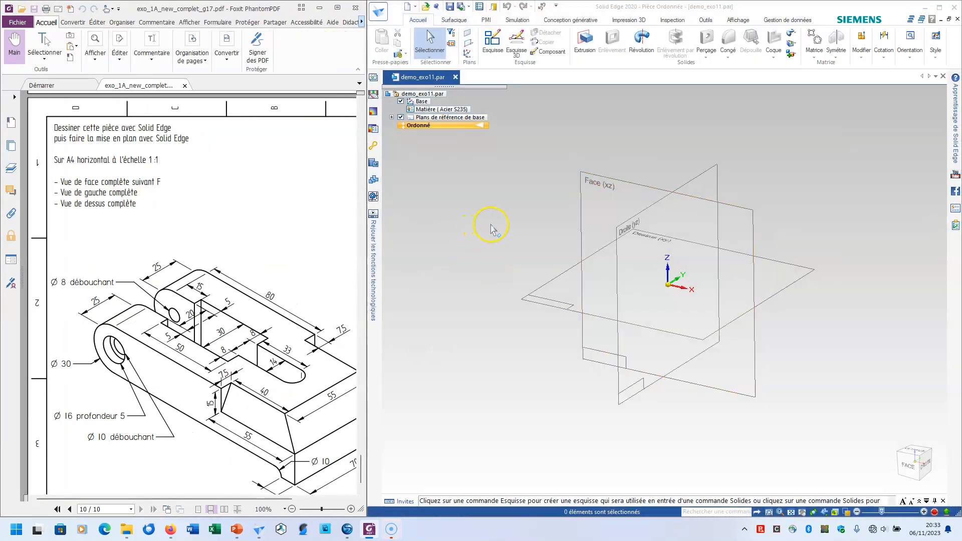
left_click_drag(294, 281, 257, 214)
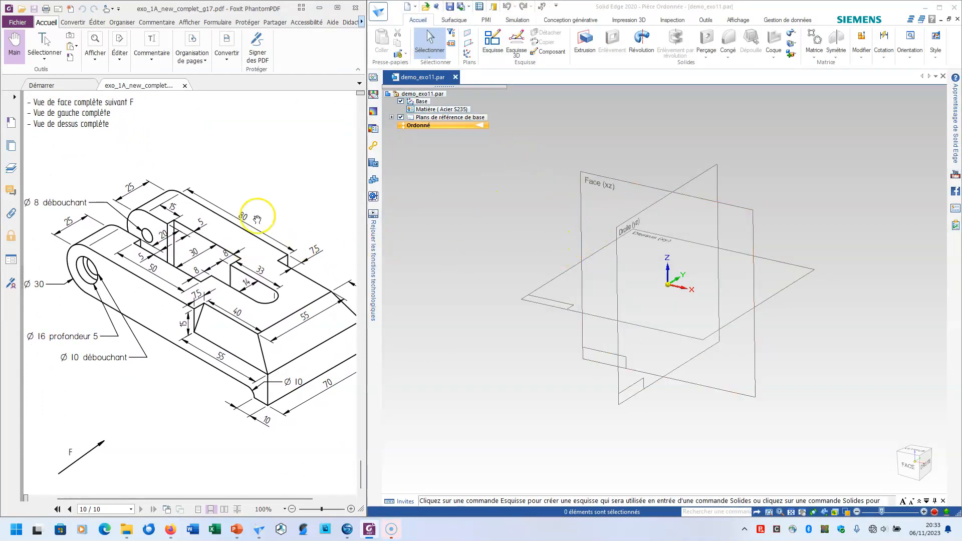
Start an extrusion on the Dessus (xy) plane and sketch a rectangle about 126 mm wide centred on the origin
left_click(585, 40)
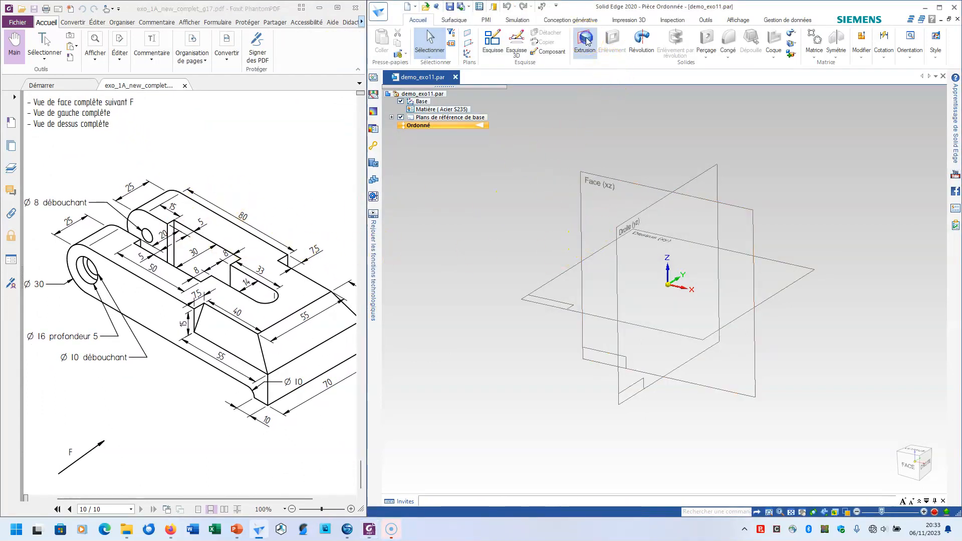
left_click(571, 280)
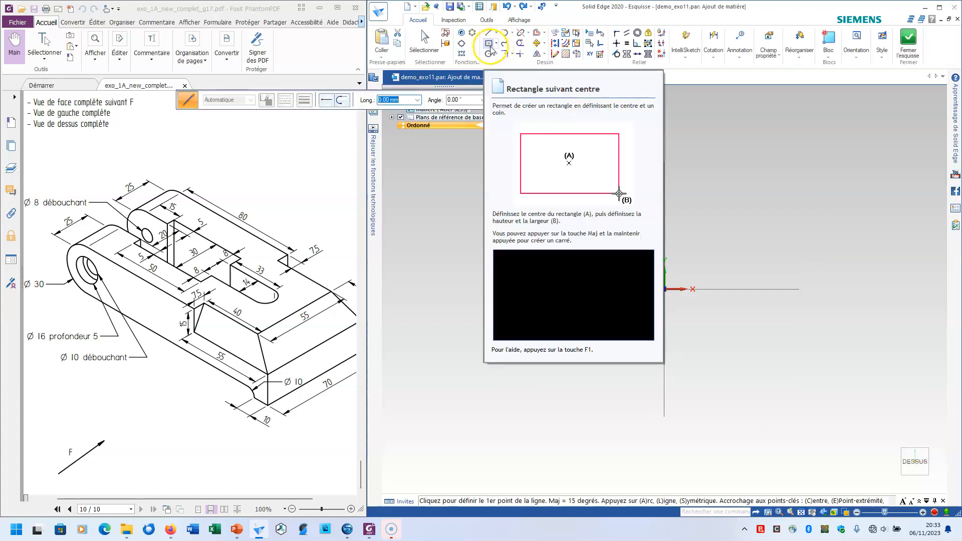
left_click(489, 43)
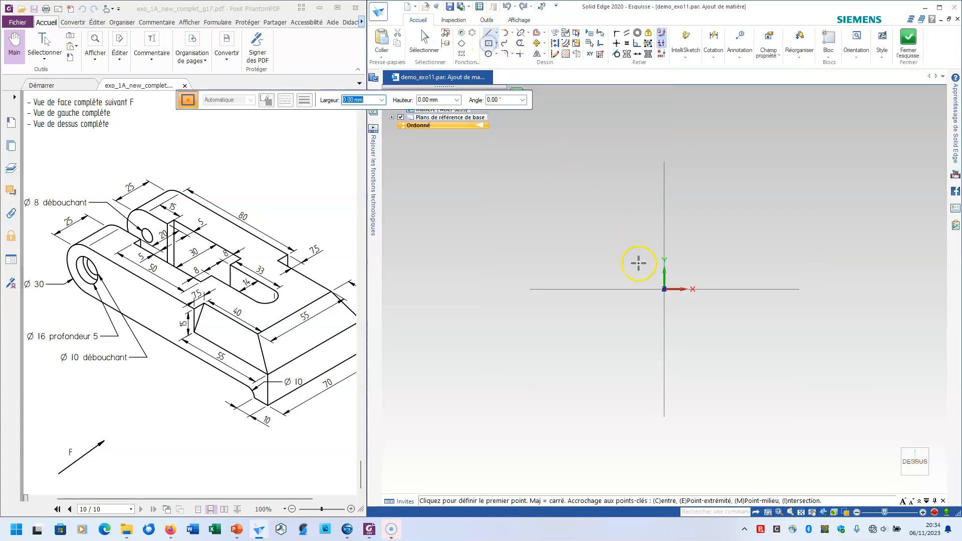
left_click(664, 289)
left_click(514, 222)
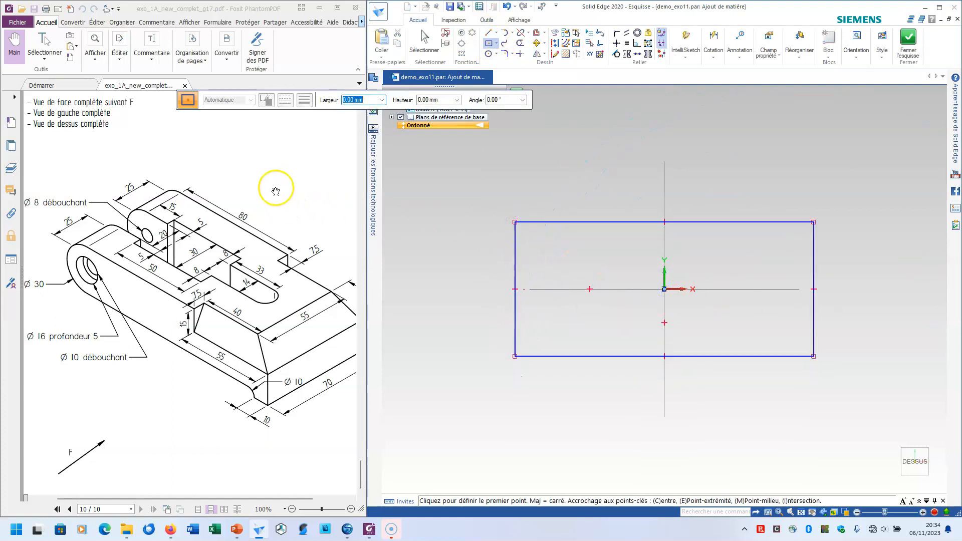
Dimension the rectangle's horizontal width as 15+80+55 mm, based on the lengths in the part drawing
mouse_move(270, 189)
left_mouse_down()
mouse_move(272, 169)
mouse_move(281, 175)
left_mouse_up()
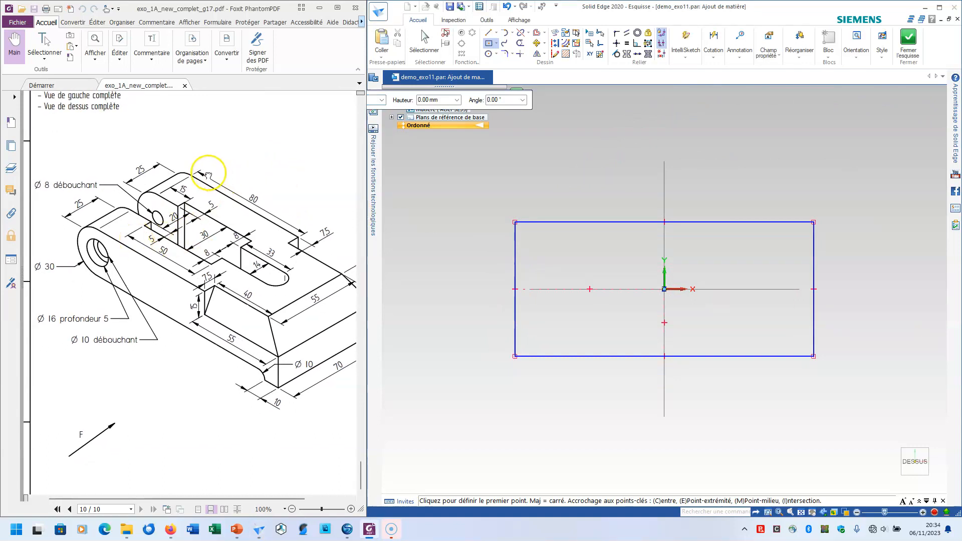
left_click_drag(216, 179, 205, 174)
mouse_move(289, 219)
left_mouse_down()
mouse_move(251, 197)
mouse_move(244, 181)
left_mouse_up()
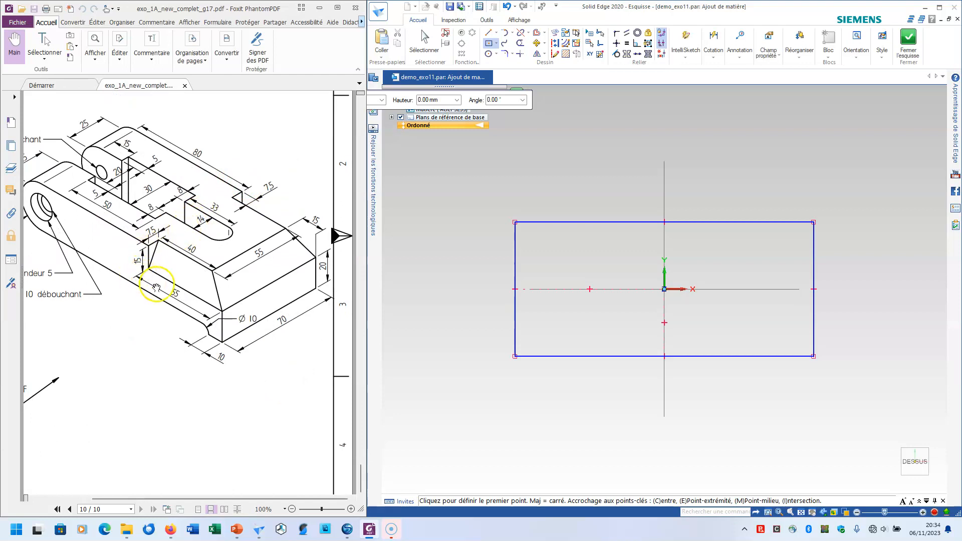
left_click_drag(195, 136, 247, 167)
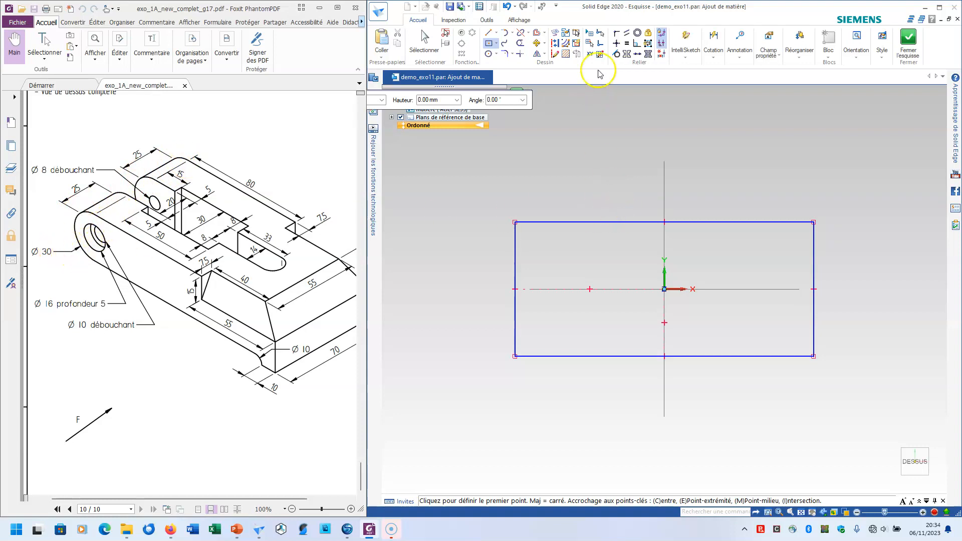
left_click(714, 41)
left_click(717, 80)
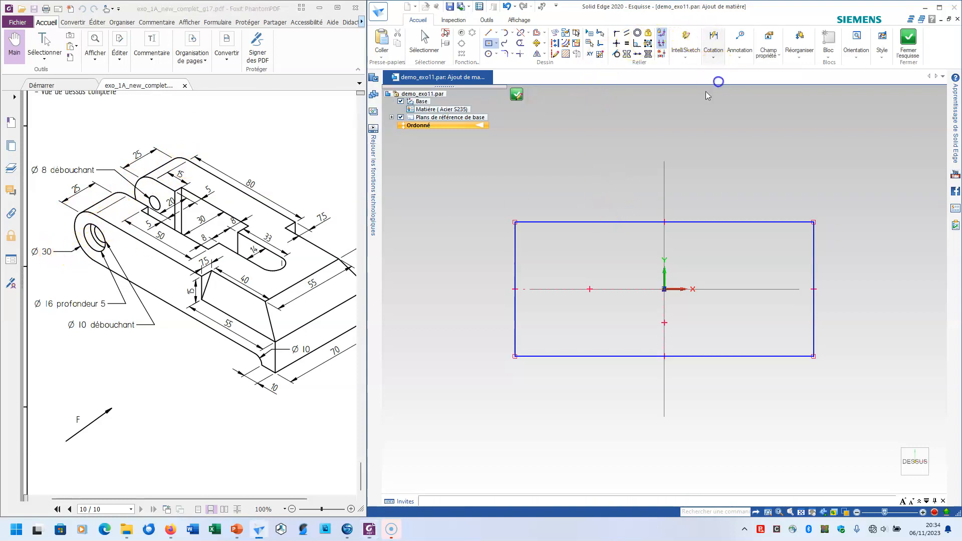
left_click(600, 222)
left_click(588, 177)
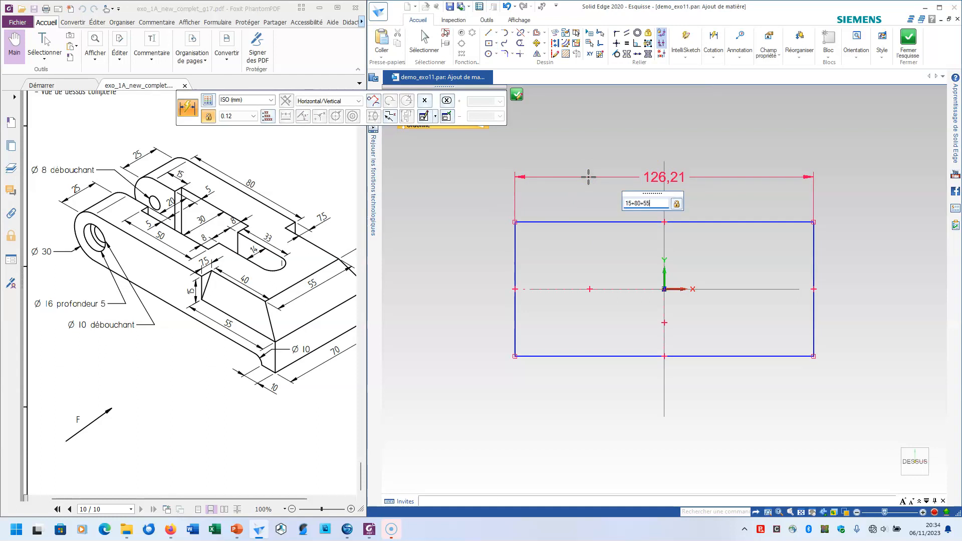
key("Return")
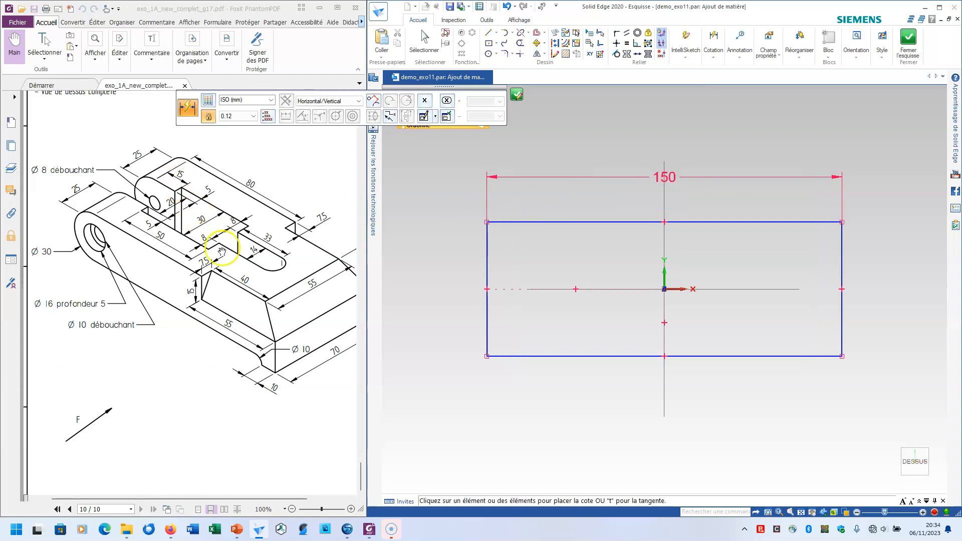
left_click_drag(325, 358, 292, 353)
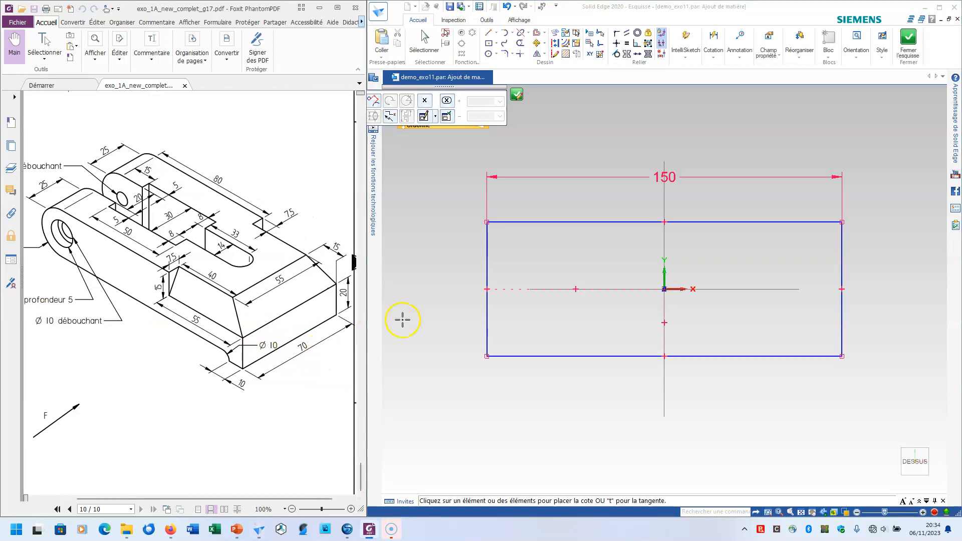
Dimension the base rectangle's vertical side as 70 mm
left_click(721, 39)
left_click(485, 247)
left_click(453, 251)
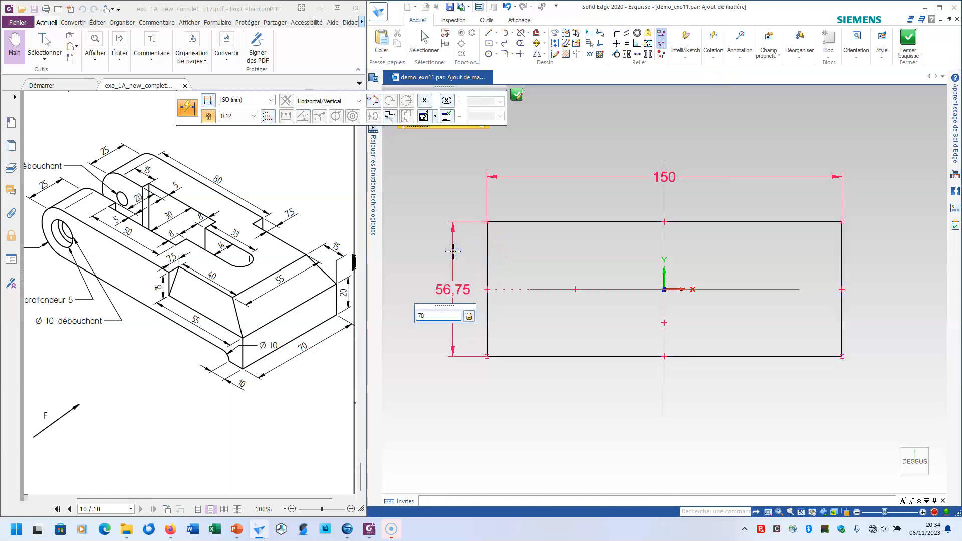
key("Return")
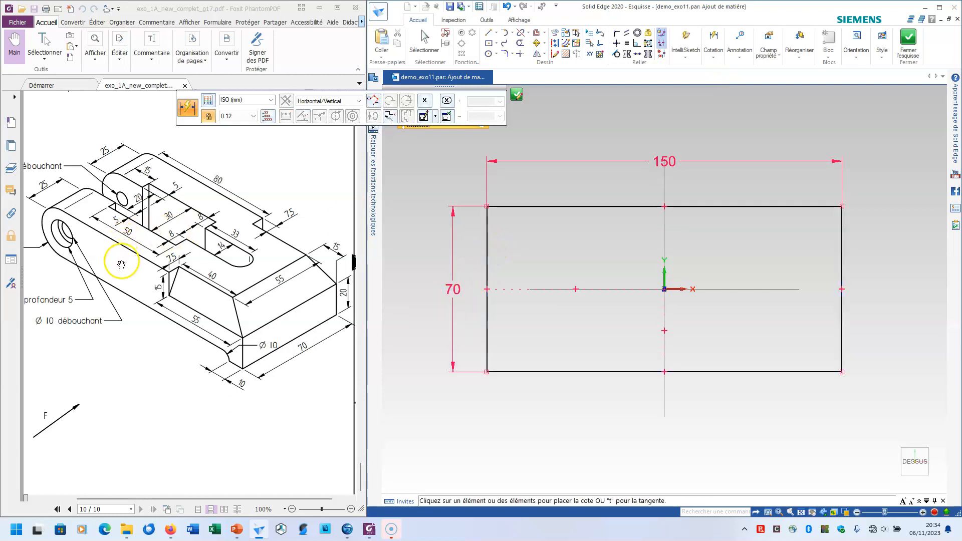
Finish the base sketch and extrude it 30 mm upward
left_click_drag(122, 279, 155, 280)
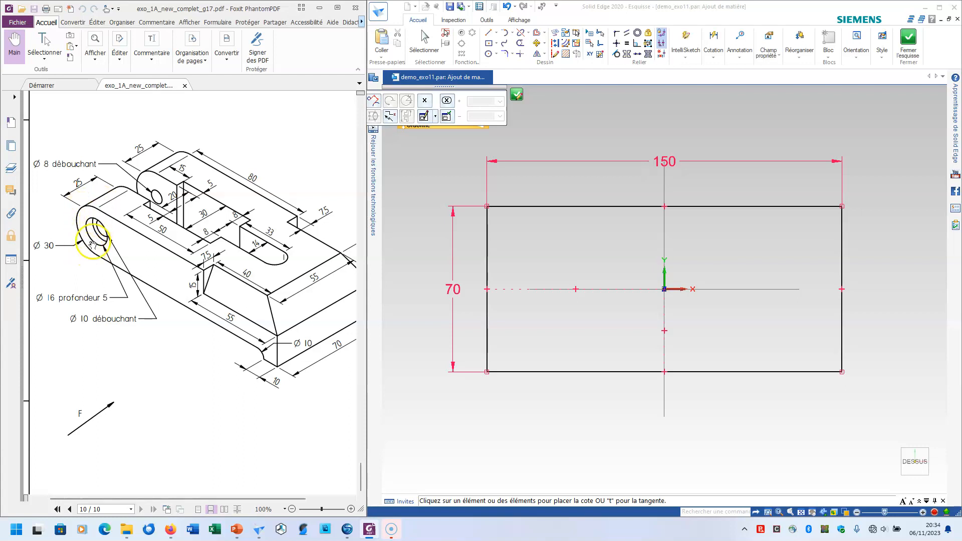
left_click(518, 99)
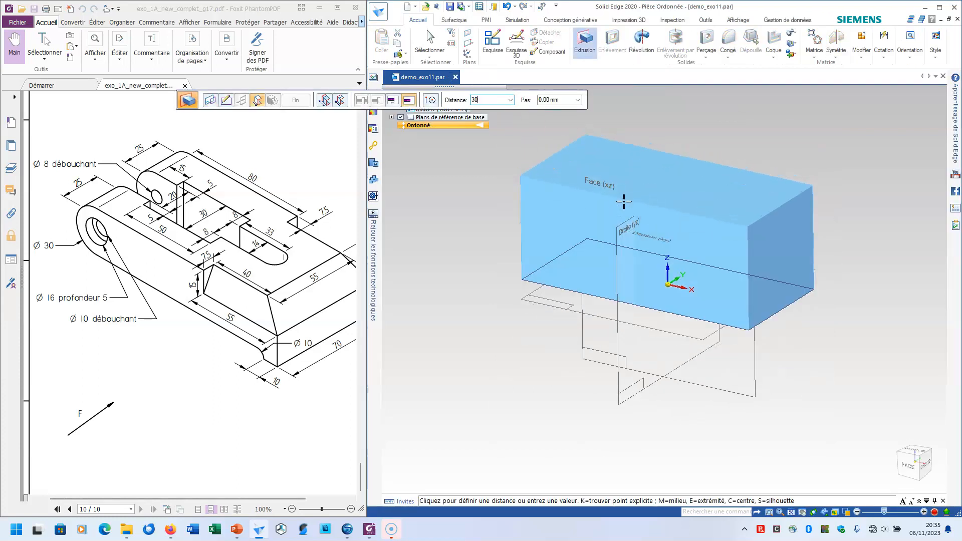
key("Return")
left_click(645, 129)
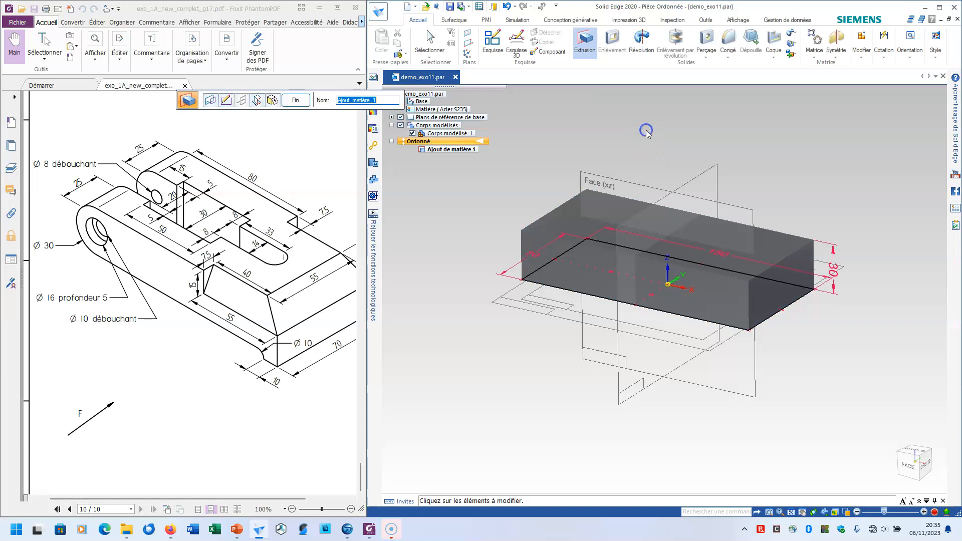
Start an extrusion on the block's right end face and sketch a closed rectangle 70 mm wide and about 7 mm high below its lower edge
left_click(584, 41)
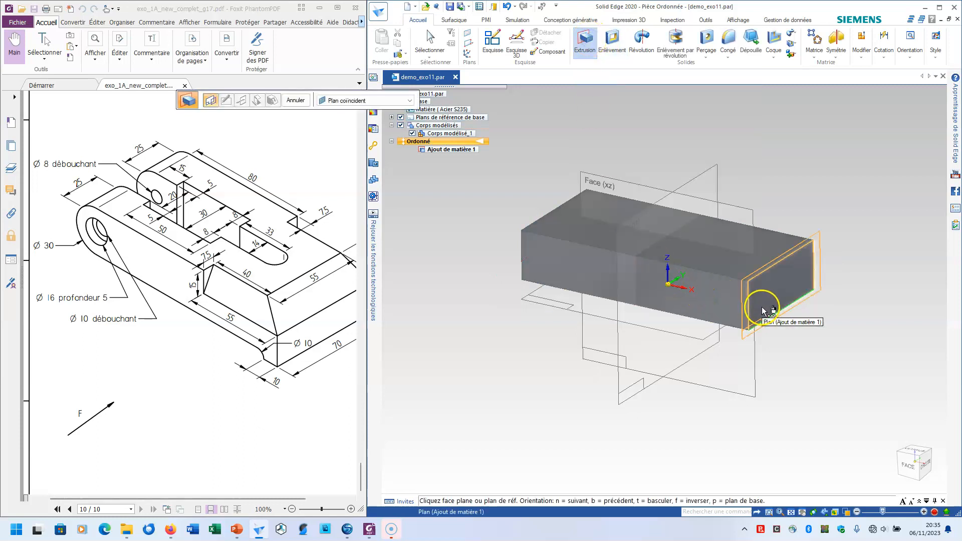
left_click(761, 307)
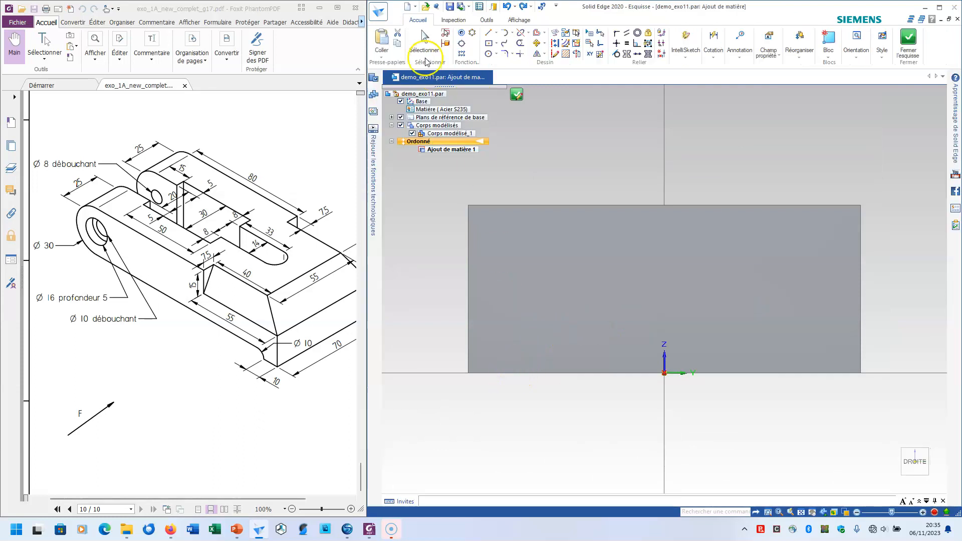
left_click(489, 34)
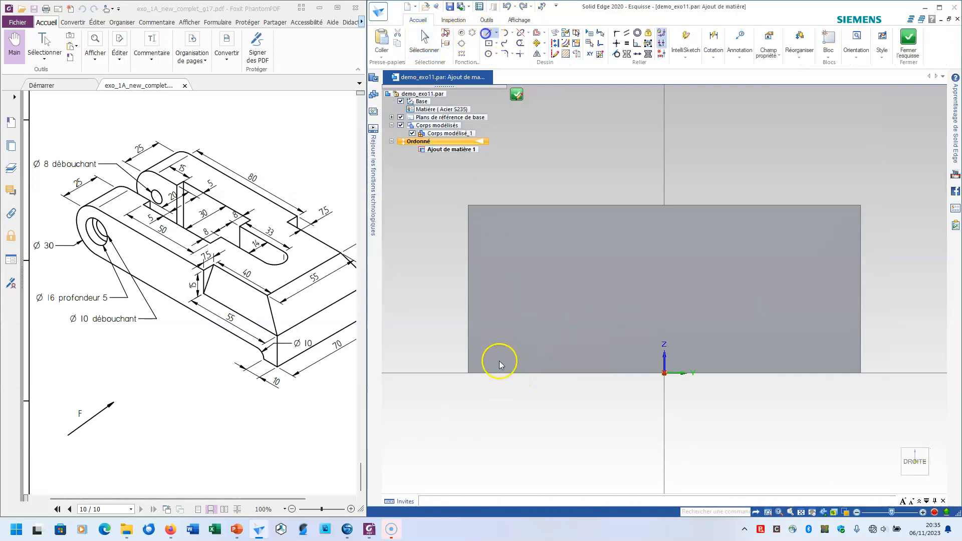
left_click(468, 373)
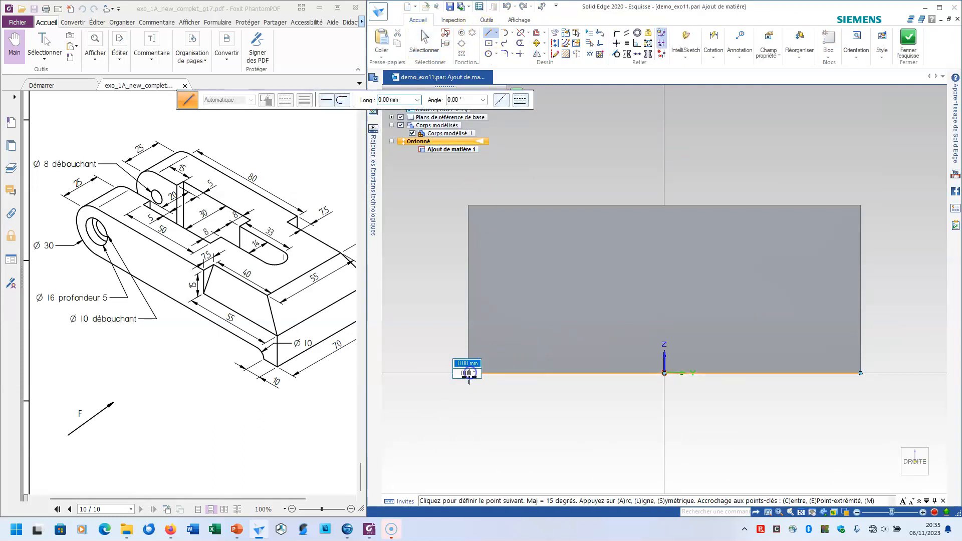
left_click(468, 412)
left_click(860, 412)
left_click(861, 373)
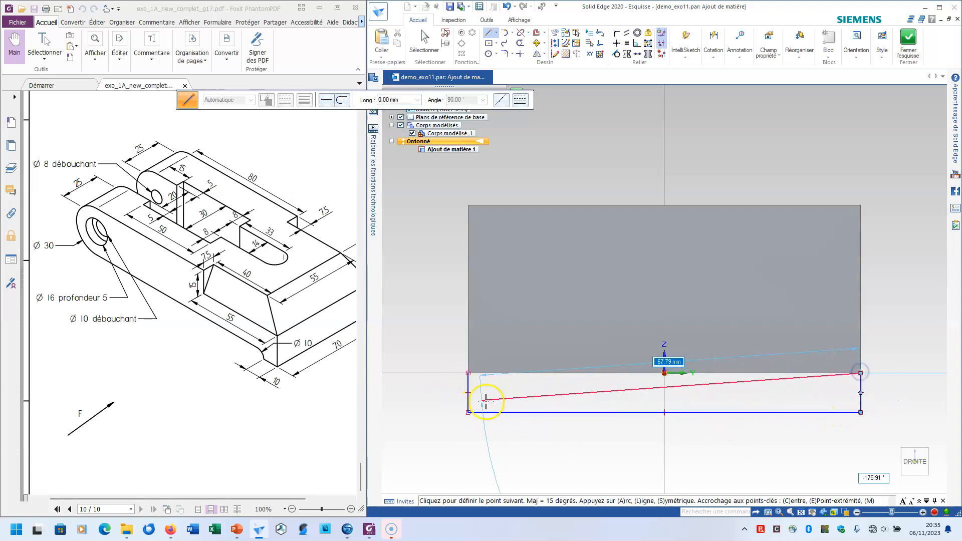
left_click(468, 373)
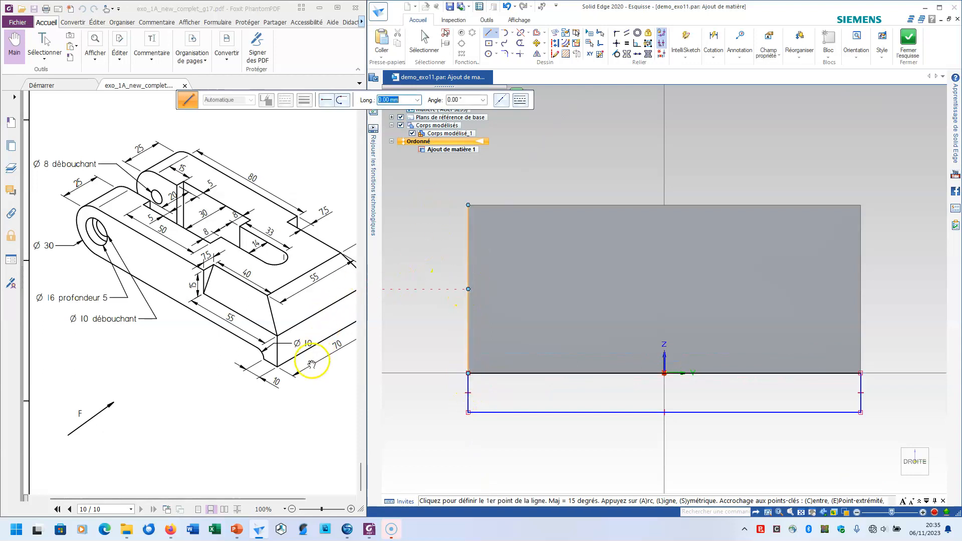
Check the lip dimensions in the part drawing and dimension the thin rectangle's height as 5 mm
left_click_drag(322, 386, 264, 389)
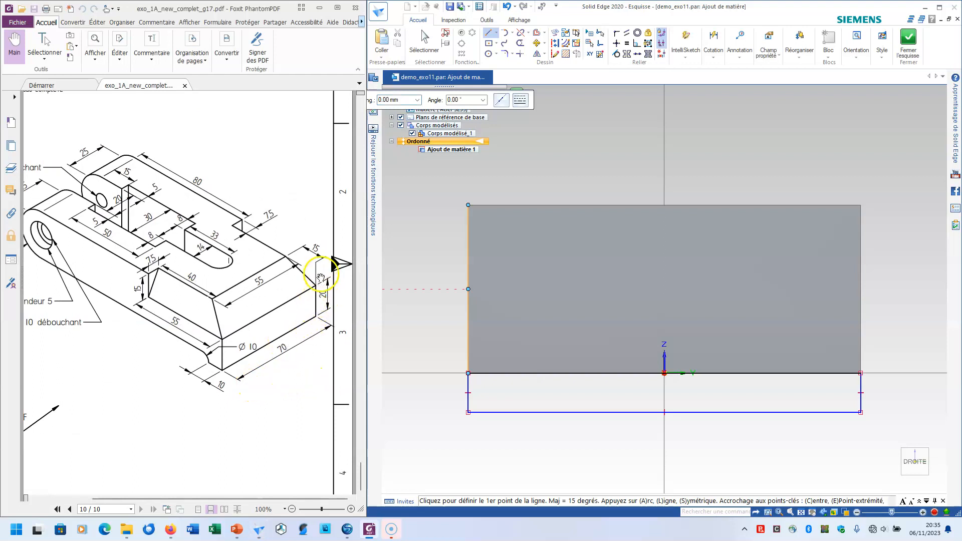
left_click_drag(208, 300, 224, 278)
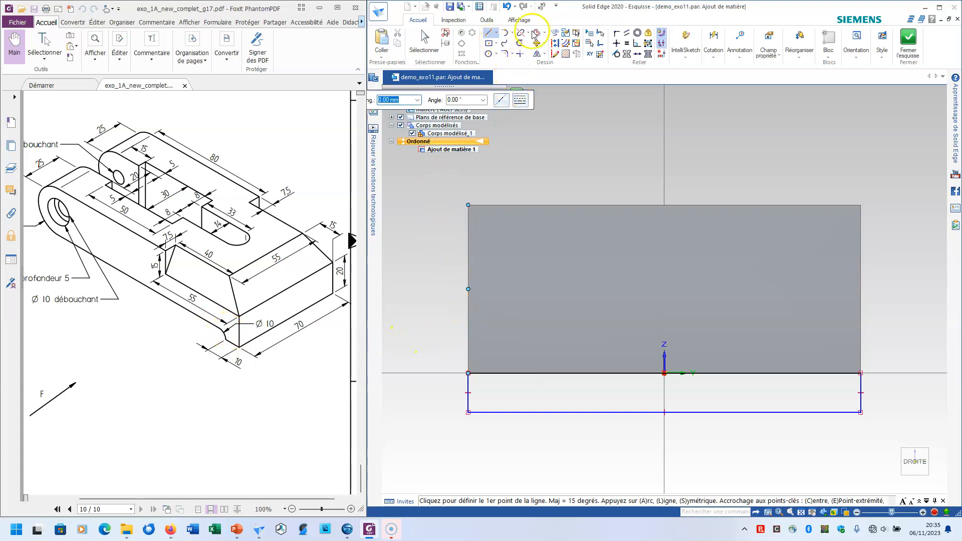
left_click(711, 40)
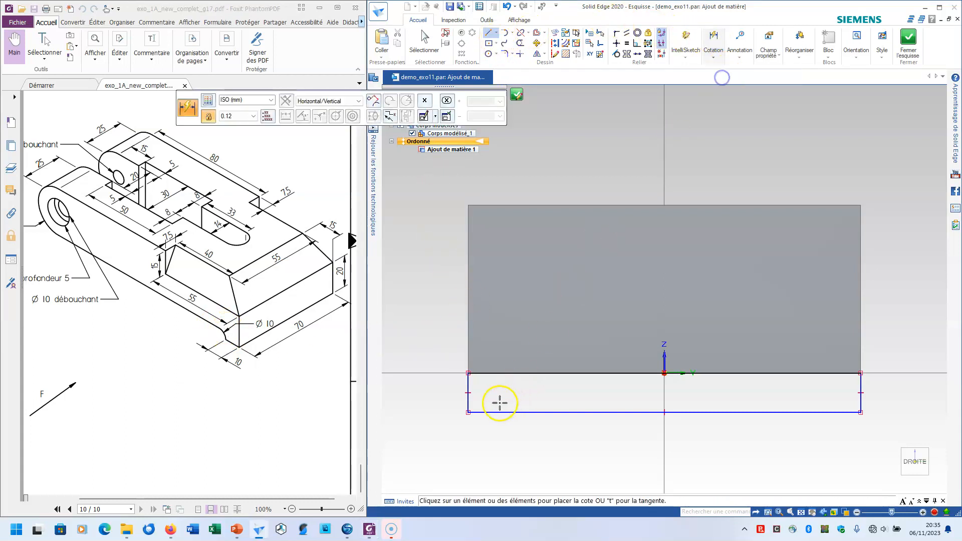
left_click(467, 386)
left_click(425, 385)
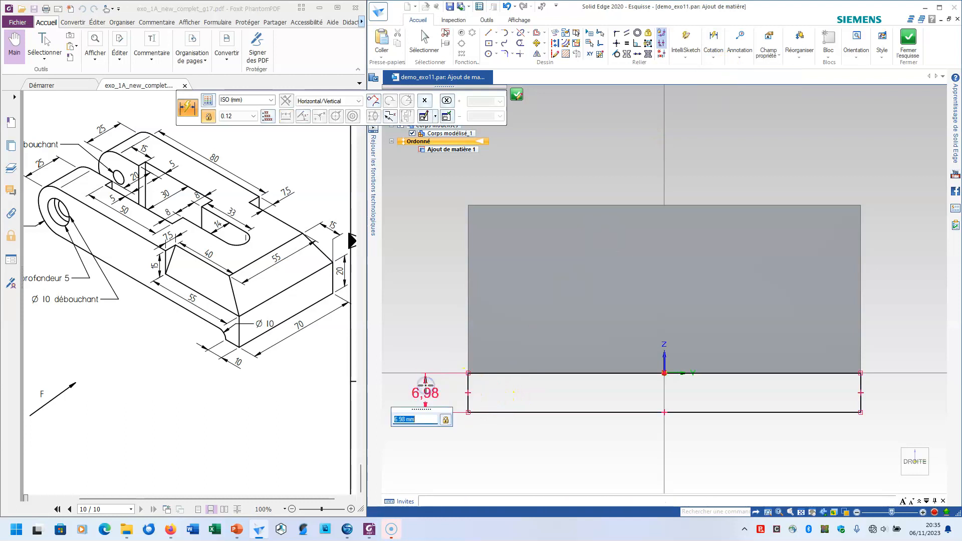
type("5")
key("Return")
Finish the lip sketch and extrude it 10 mm inward beneath the block
left_click(908, 38)
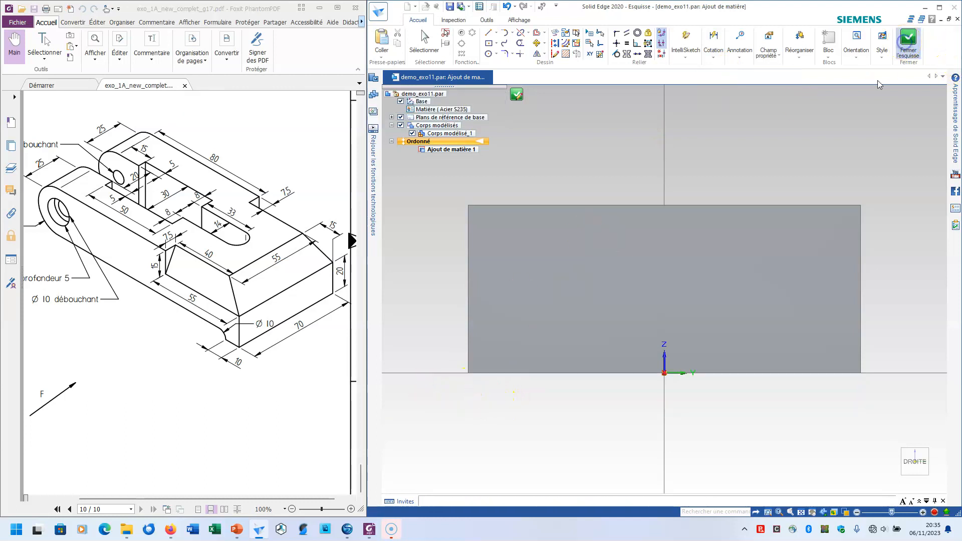
left_click(747, 330)
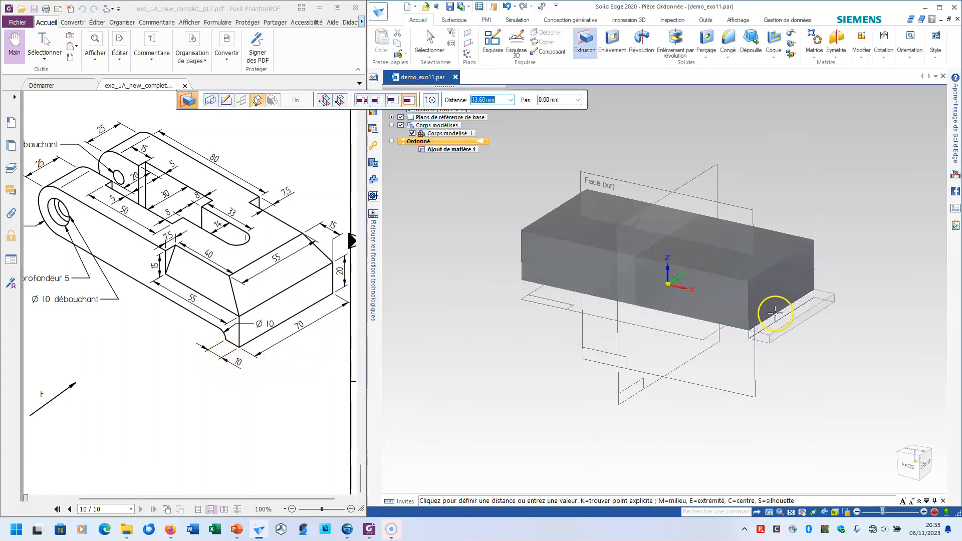
left_click(729, 338)
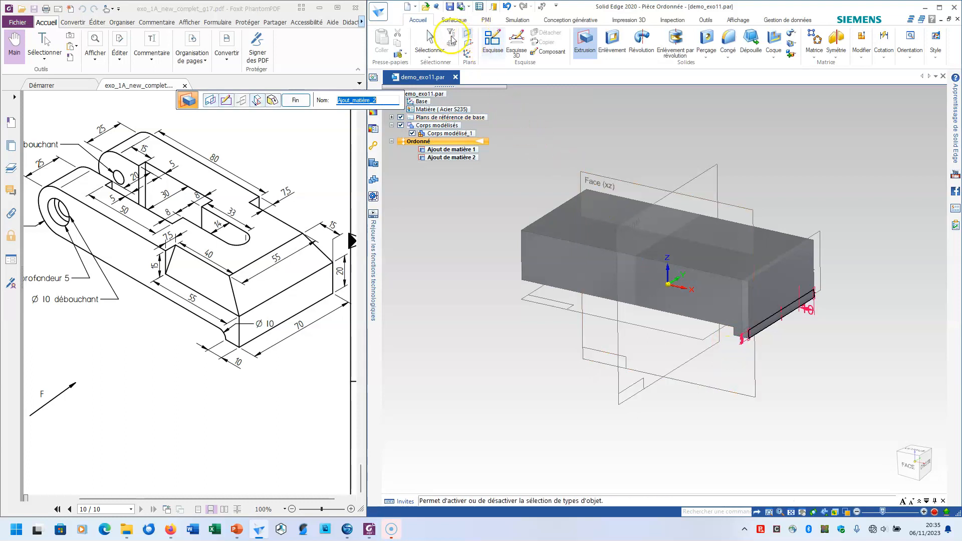
left_click(429, 45)
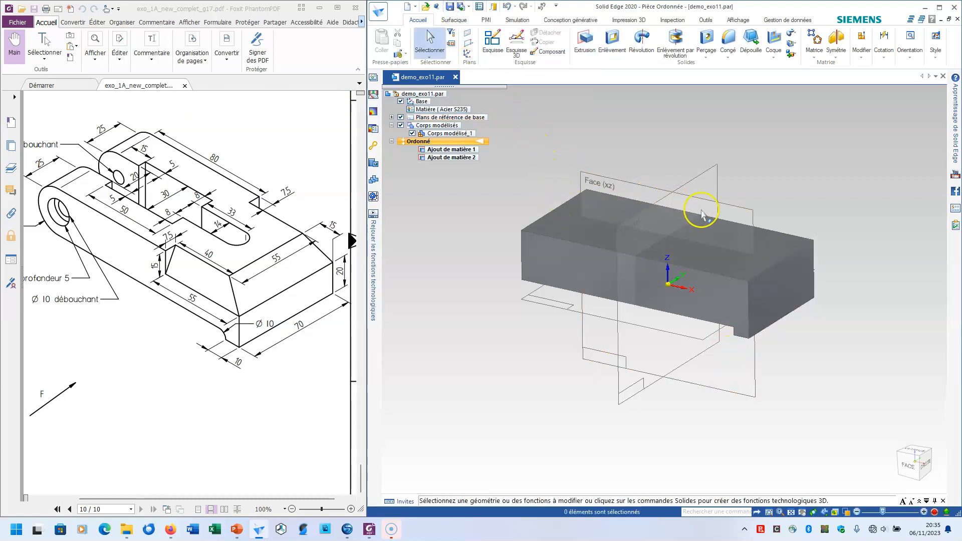
Fillet the inner edge between the lip and the block's underside with a 5 mm radius
left_click(728, 43)
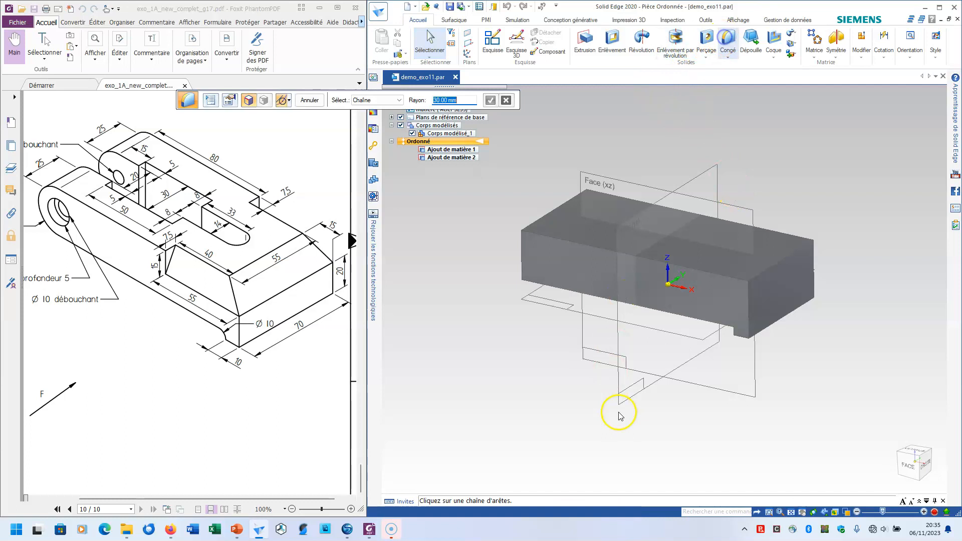
middle_click_drag(616, 408, 720, 349)
left_click(725, 318)
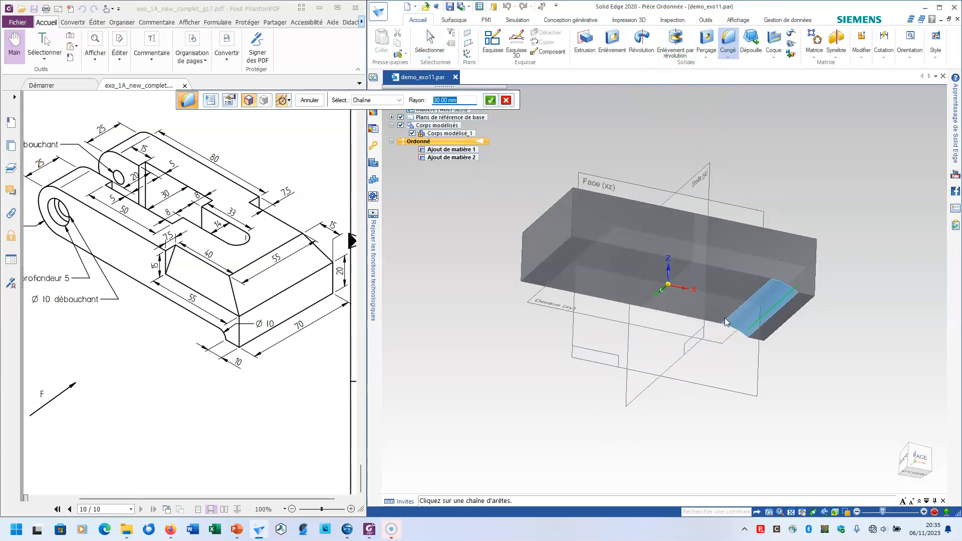
type("5")
key("Return")
left_click(565, 228)
left_click(309, 99)
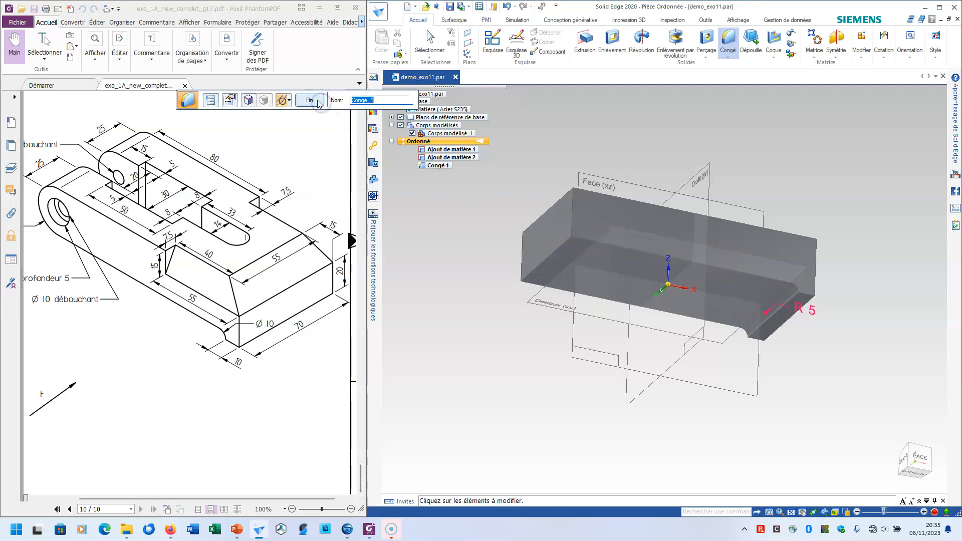
Round the upper and lower edges of the block's end opposite the lip with a 15 mm radius fillet
mouse_move(609, 165)
middle_mouse_down()
mouse_move(601, 204)
mouse_move(575, 155)
middle_mouse_up()
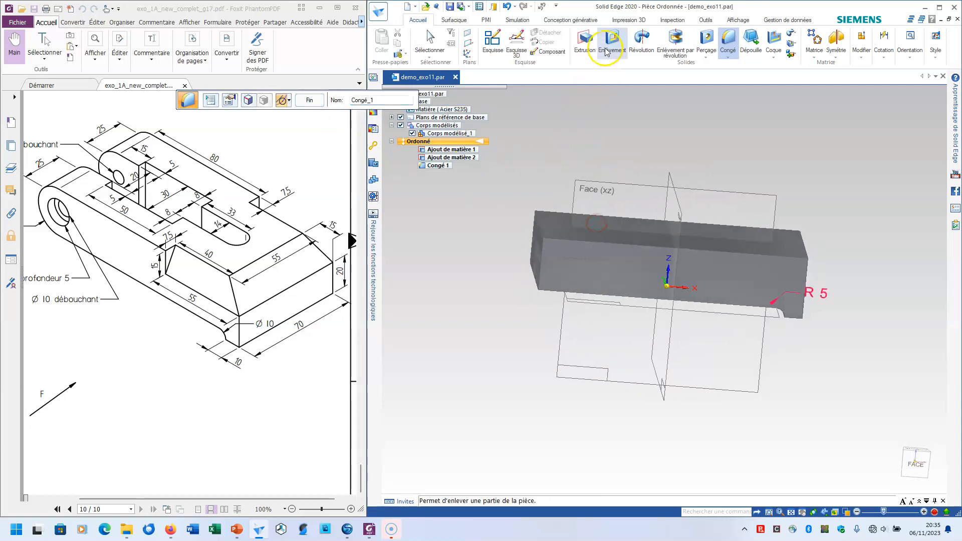
left_click(166, 191)
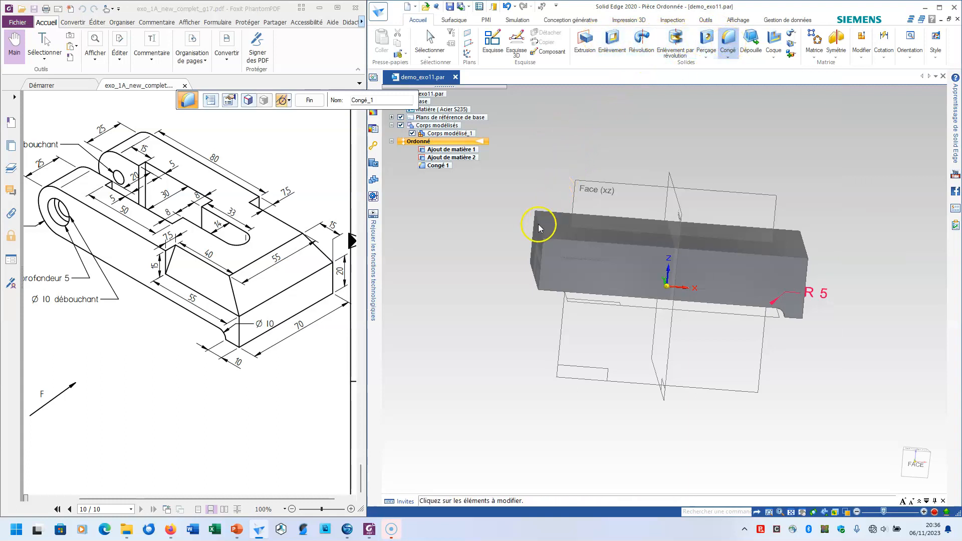
middle_click_drag(541, 228, 511, 215)
left_click(728, 33)
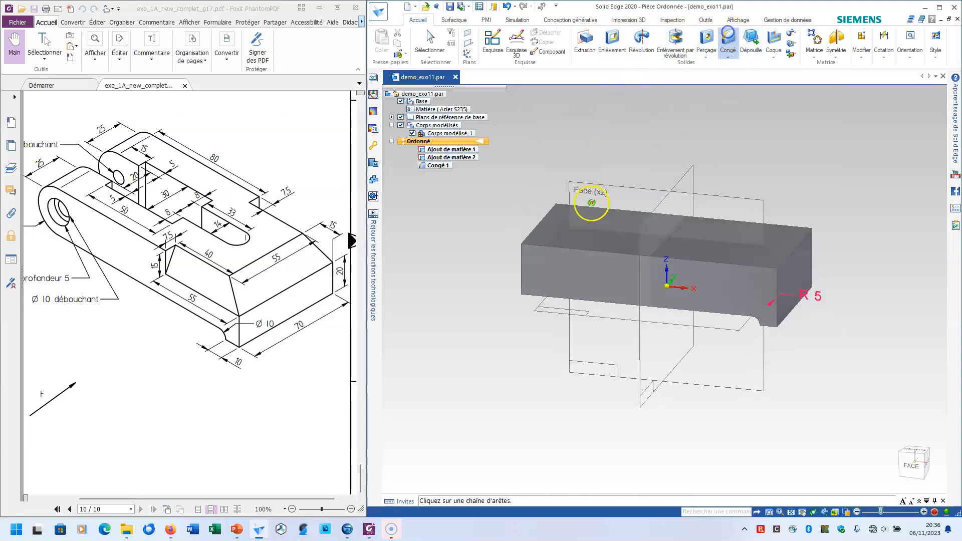
left_click(535, 233)
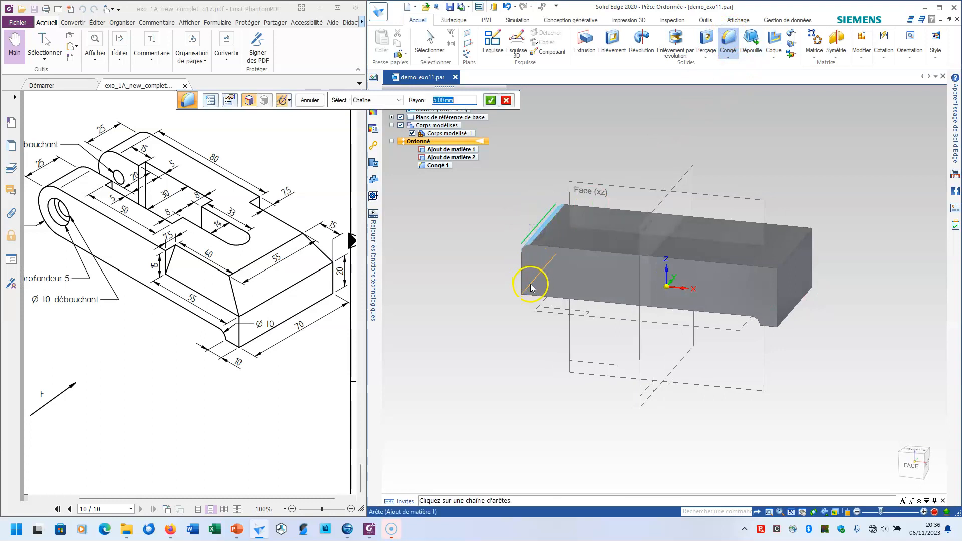
type("15")
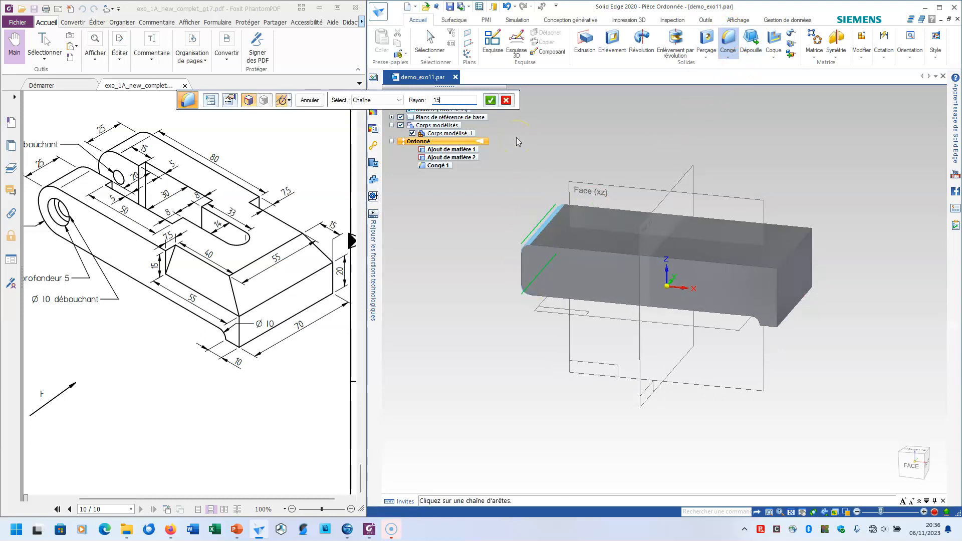
key("Return")
left_click(309, 100)
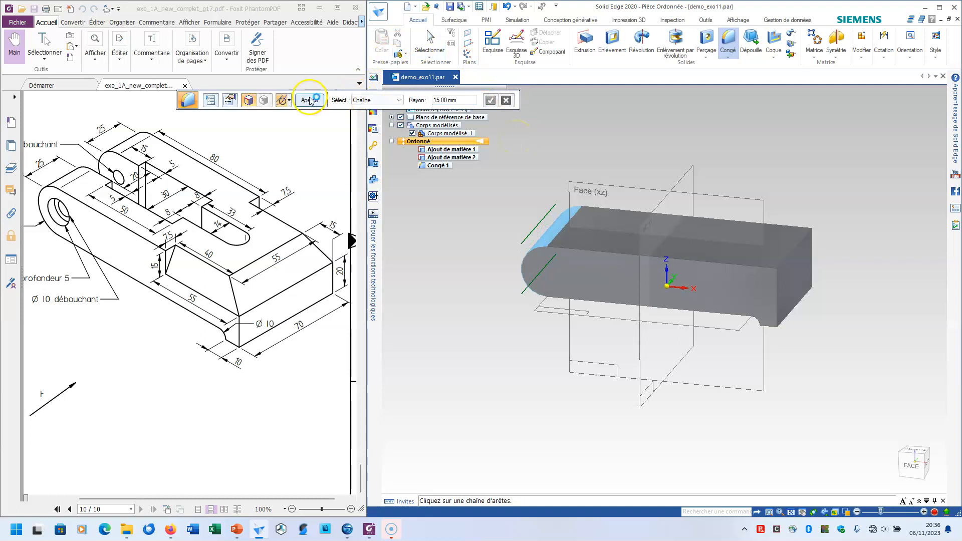
Start a cut feature with its sketch on the block's flat top face
middle_click_drag(476, 291, 494, 346)
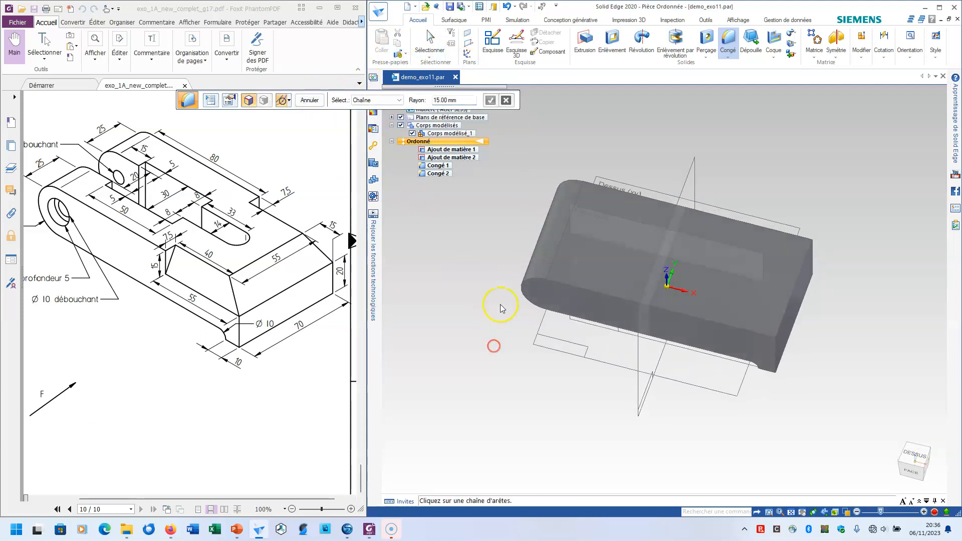
middle_click_drag(508, 234, 505, 266)
middle_click_drag(515, 184, 609, 229)
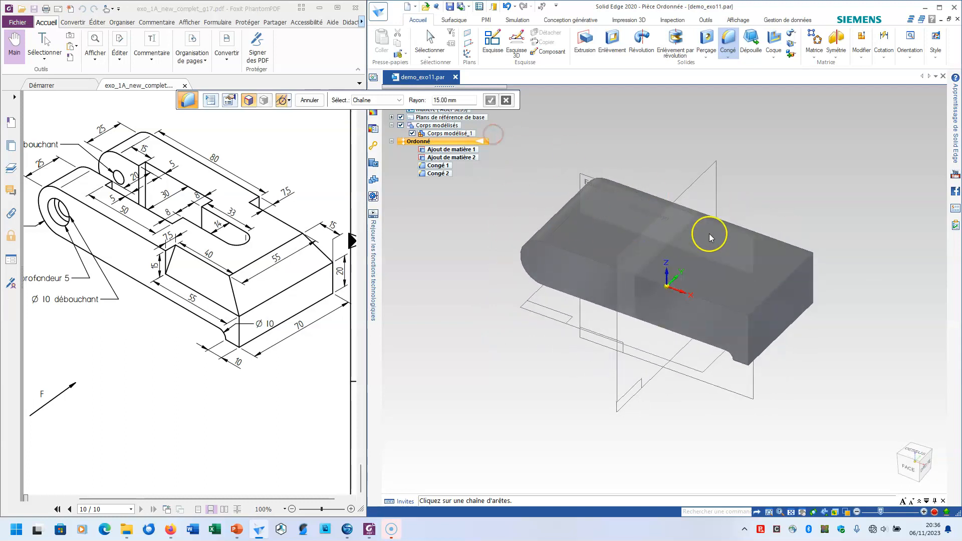
left_click(611, 43)
left_click(590, 228)
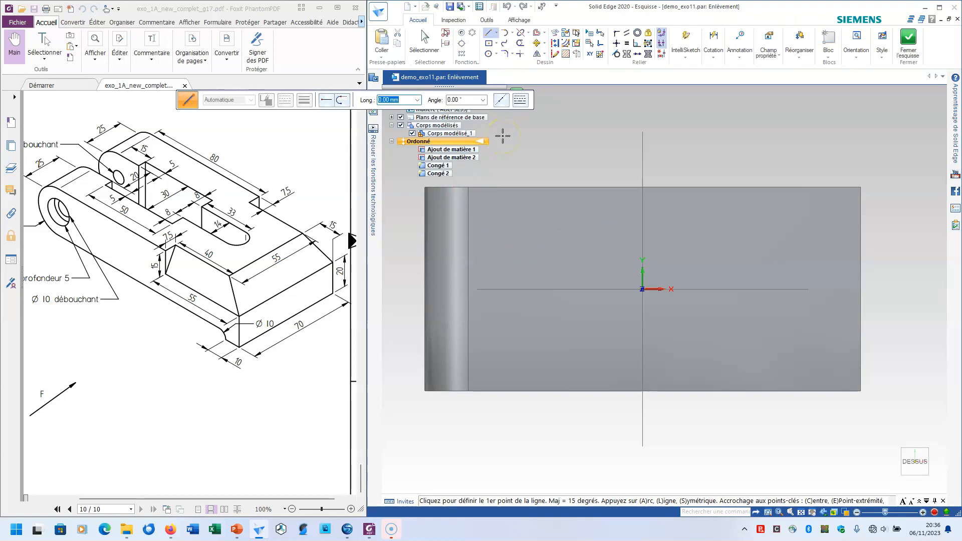
Sketch the upper stepped half of an open cut-out profile, from outside the rounded end to the closing vertical edge
left_click(488, 33)
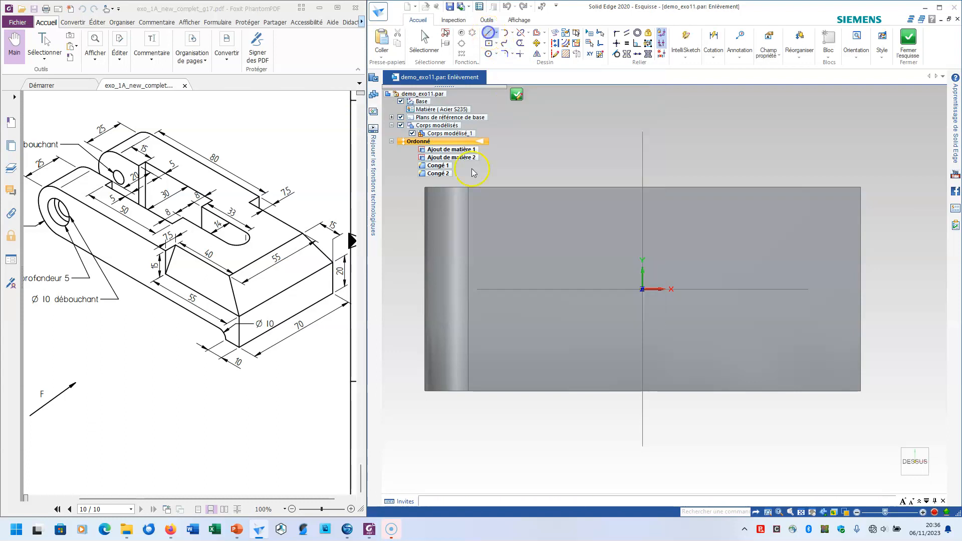
left_click(417, 254)
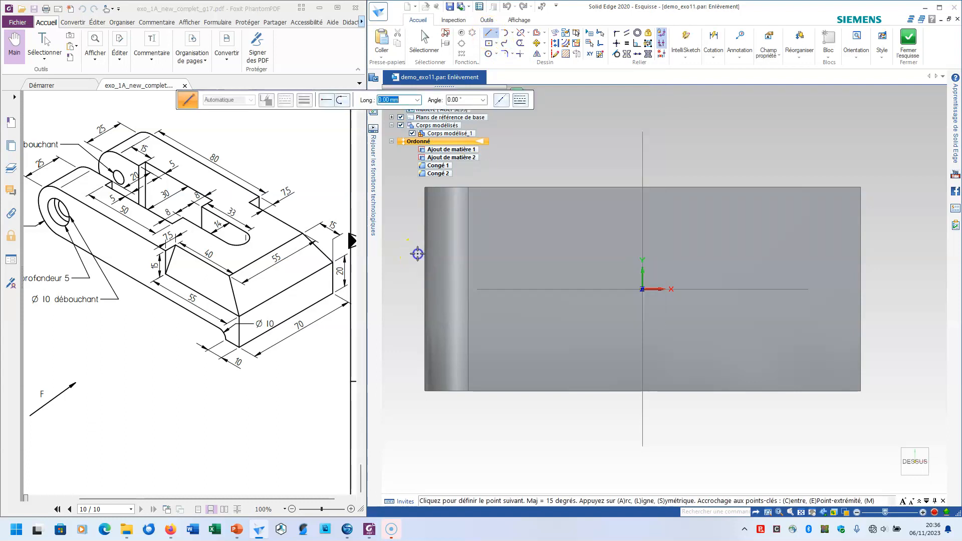
left_click(503, 253)
left_click(503, 237)
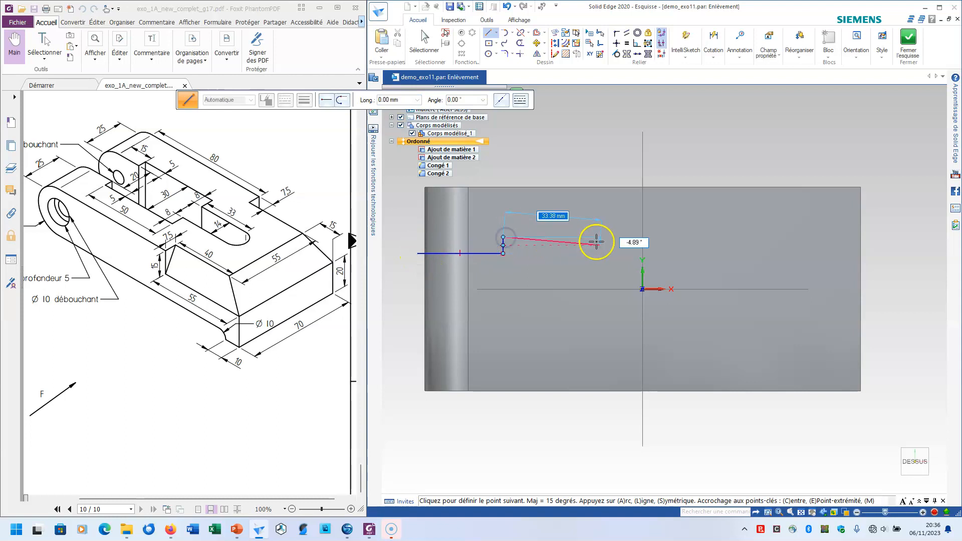
left_click(679, 237)
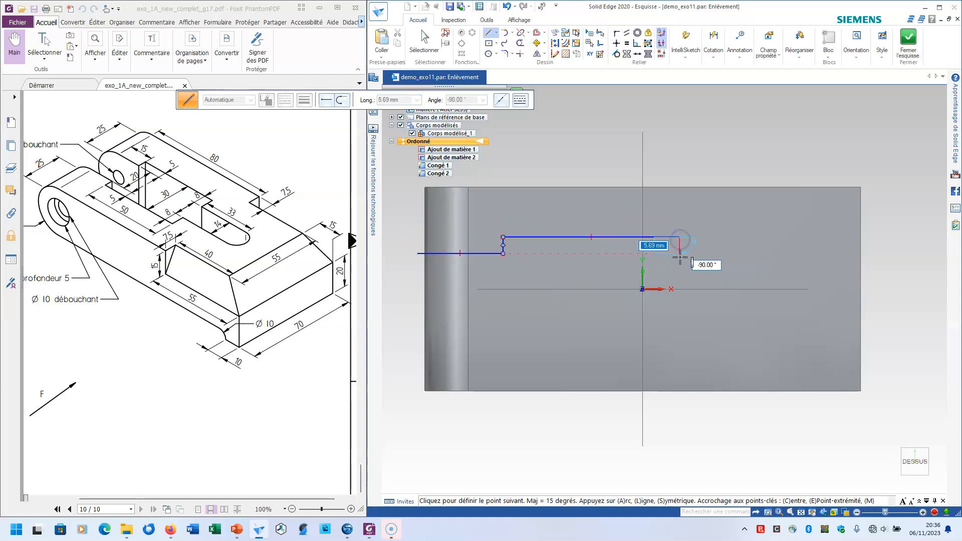
left_click(678, 253)
left_click(718, 253)
left_click(716, 313)
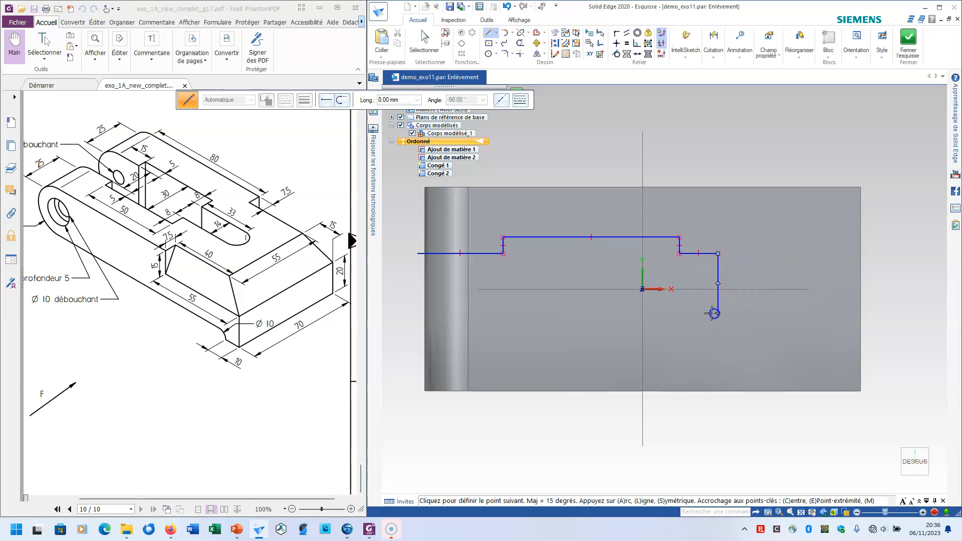
Continue the profile with matching lower steps and run it back past the rounded end, leaving that end open
left_click(667, 313)
left_click(666, 338)
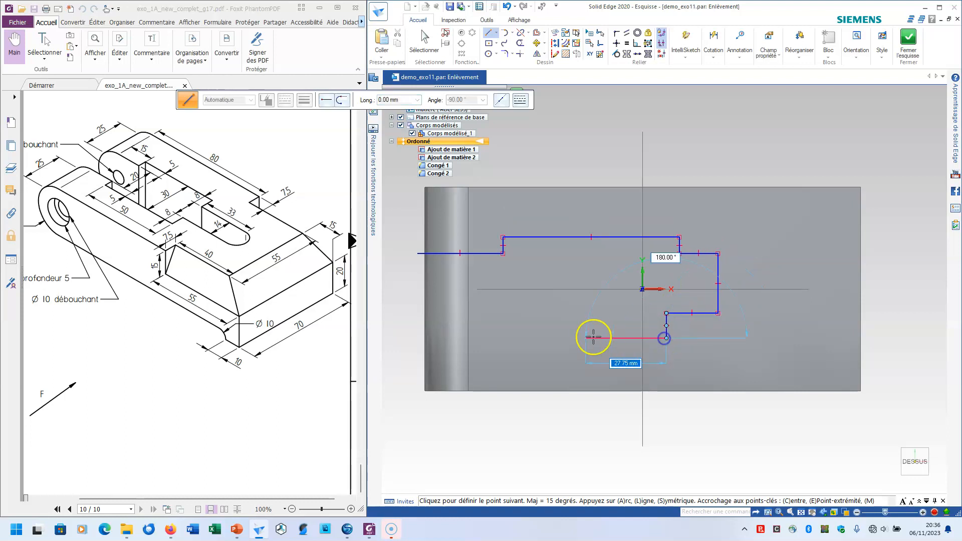
left_click(515, 338)
left_click(514, 325)
left_click(411, 326)
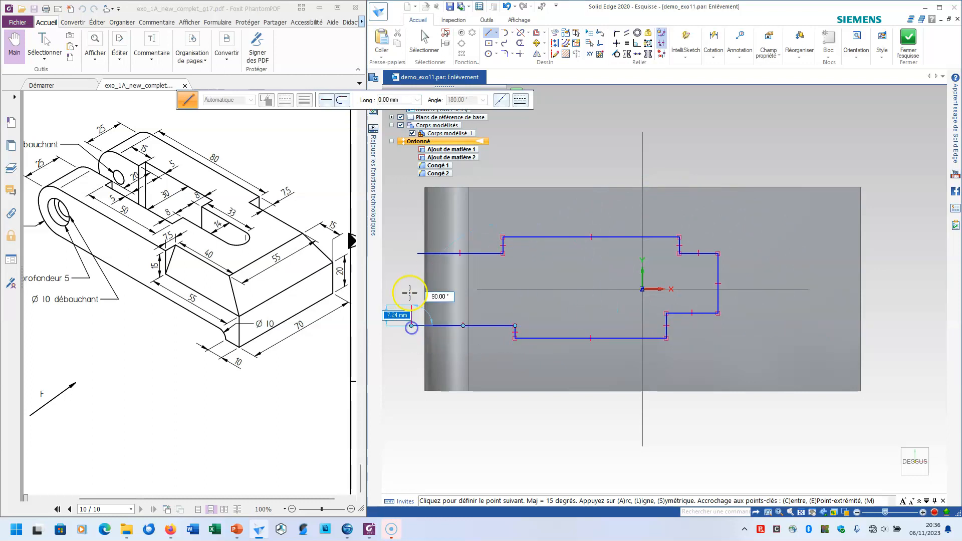
right_click(414, 281)
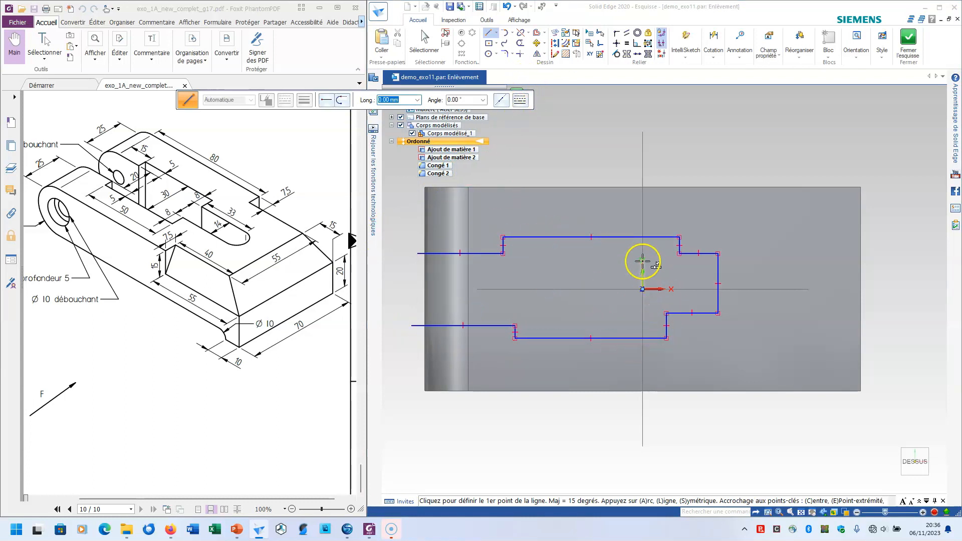
Set the horizontal reference axis as the symmetry axis and make the profile's two long middle edges symmetric about it
left_click(648, 54)
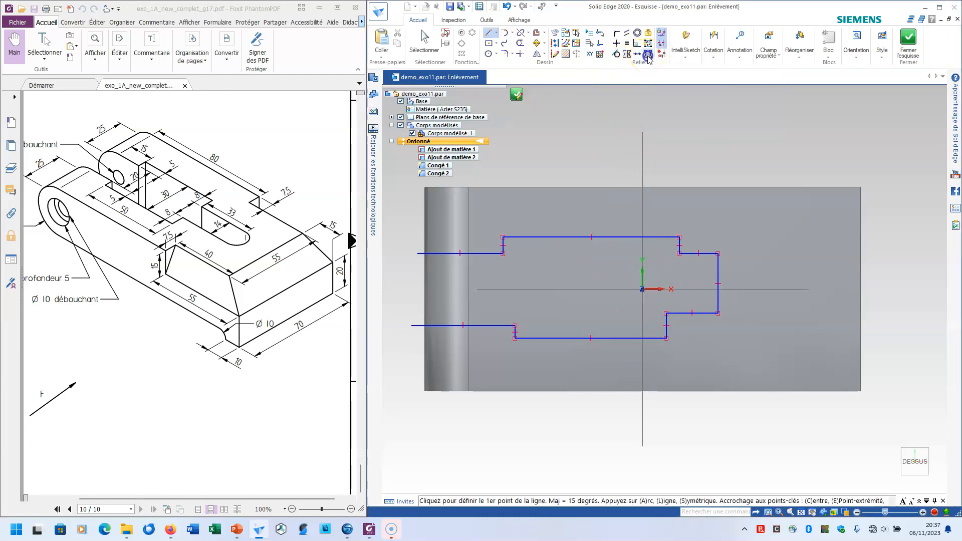
left_click(758, 288)
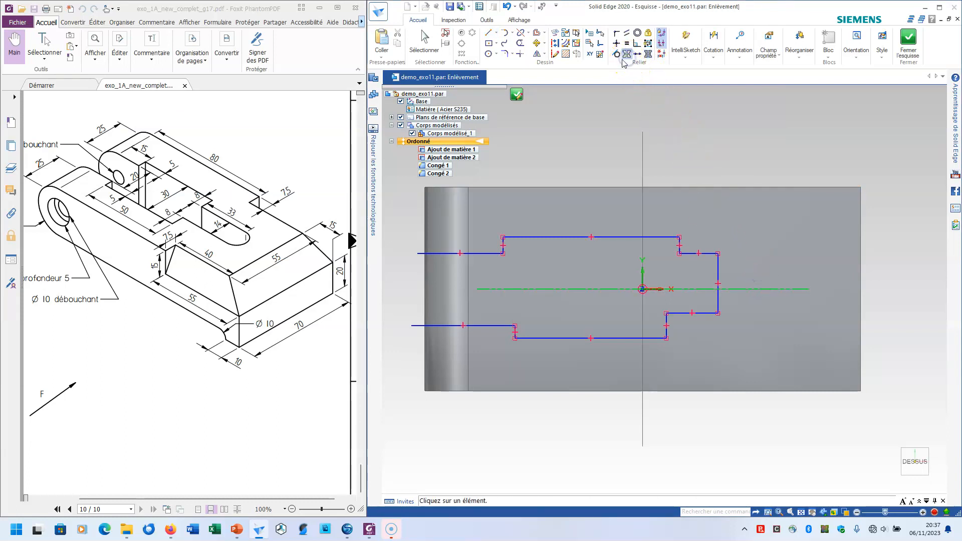
left_click(558, 236)
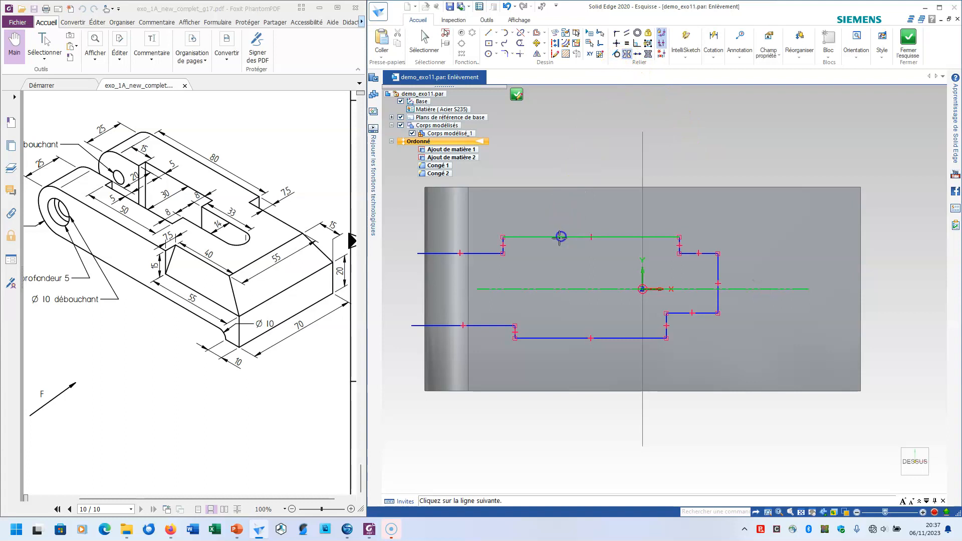
left_click(560, 338)
left_click(569, 303)
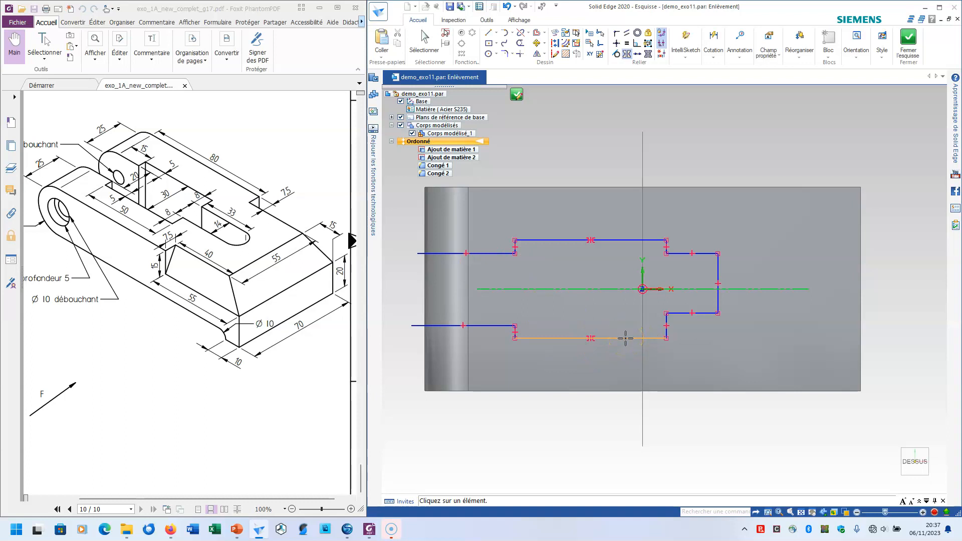
Make the short vertical steps, the open-end lines and the narrow slot edges symmetric about the horizontal axis
scroll(668, 243, "up", 2)
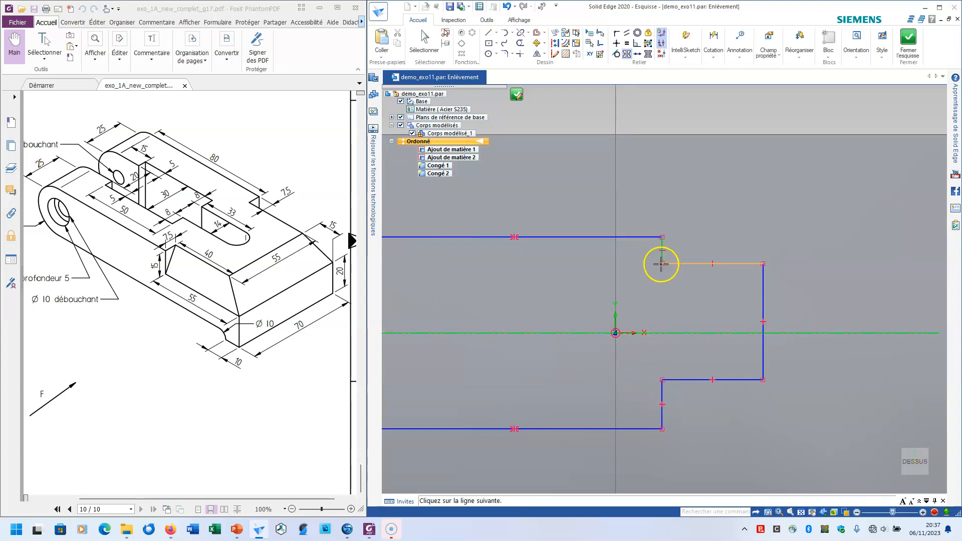
left_click(658, 396)
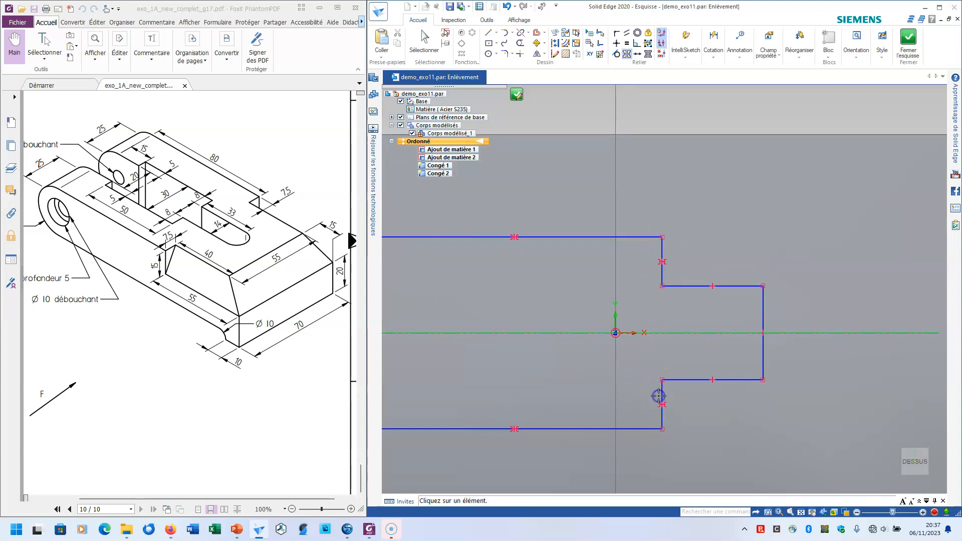
scroll(651, 343, "down", 4)
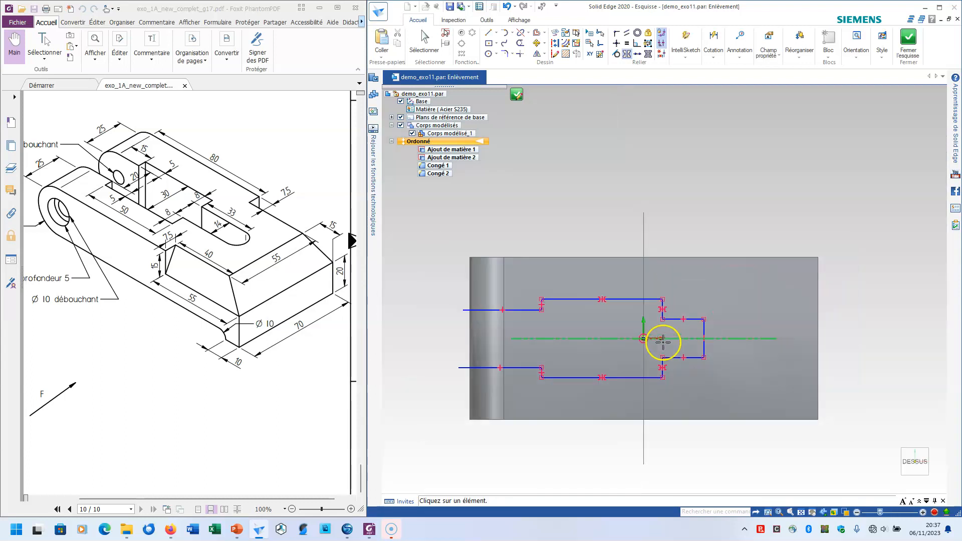
left_click(524, 310)
left_click(521, 367)
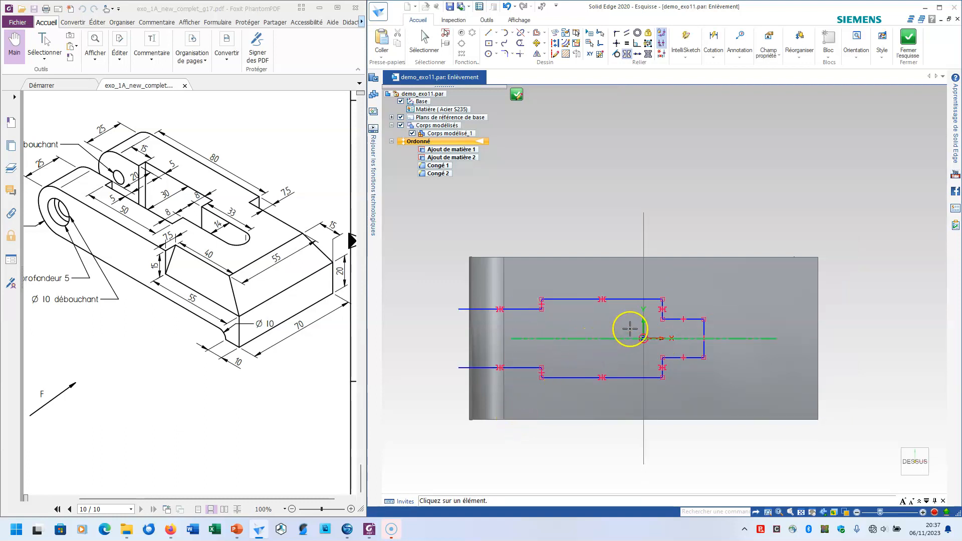
left_click(693, 319)
left_click(692, 357)
key("Escape")
scroll(698, 354, "up", 2)
left_click(696, 357)
scroll(699, 358, "down", 1)
Test the symmetry by pulling the wide section's upper corner outward to widen the profile
left_click_drag(707, 359, 721, 361)
left_click(618, 289)
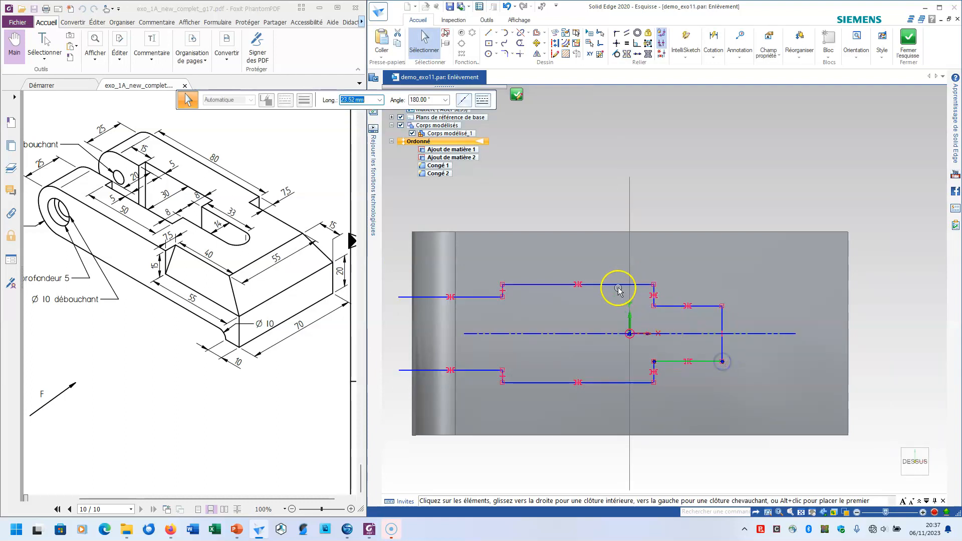
mouse_move(653, 284)
left_mouse_down()
mouse_move(638, 266)
mouse_move(662, 268)
left_mouse_up()
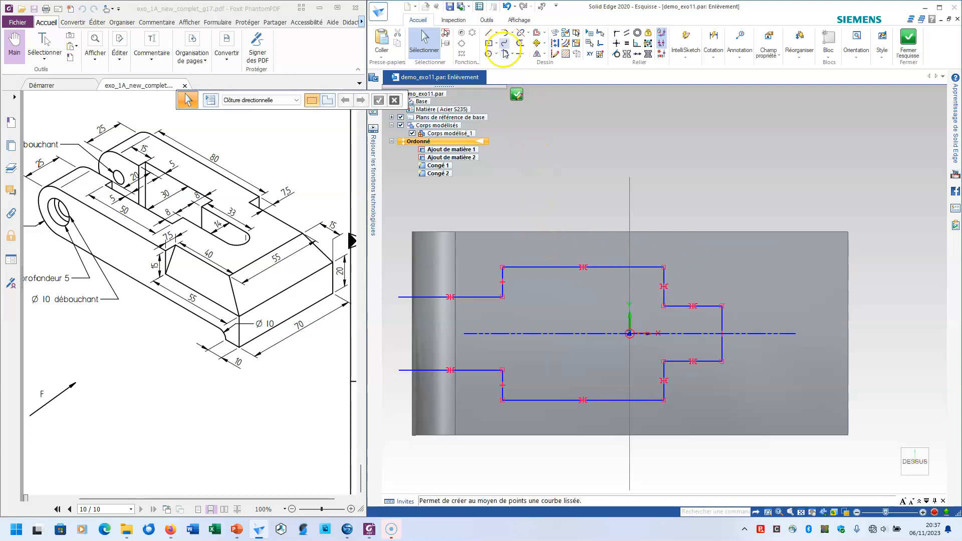
Dimension the distance from the rounded end's tangent edge to the profile's first step as 15 mm
left_click(712, 38)
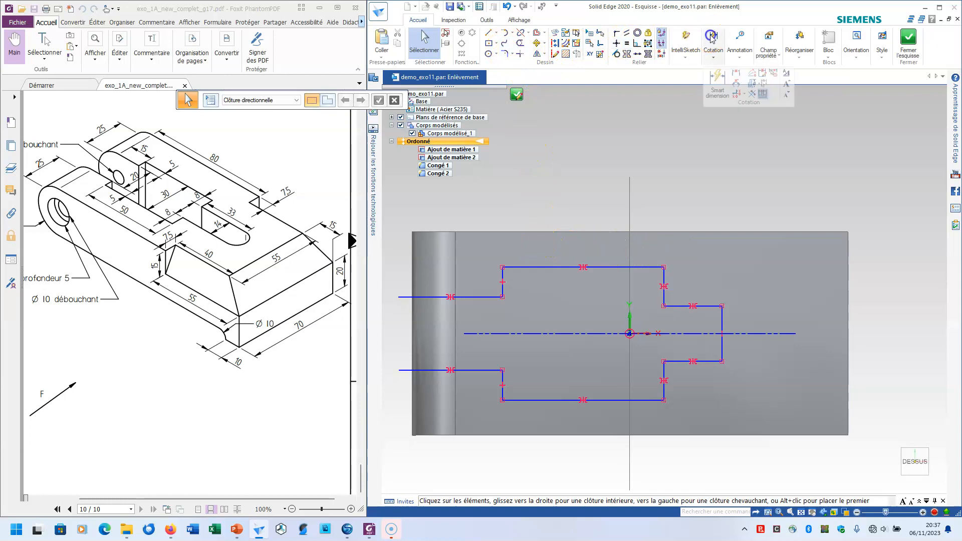
left_click(719, 76)
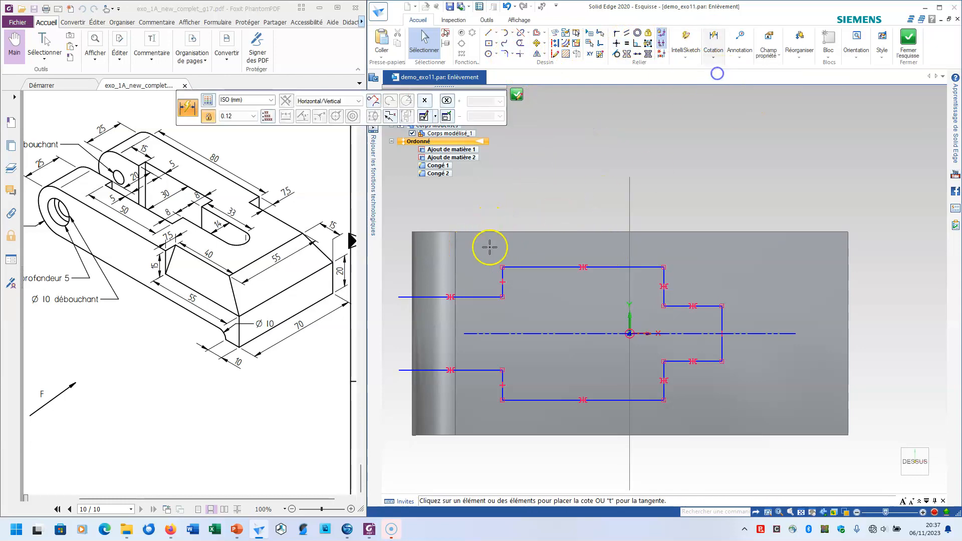
left_click(456, 254)
left_click(500, 274)
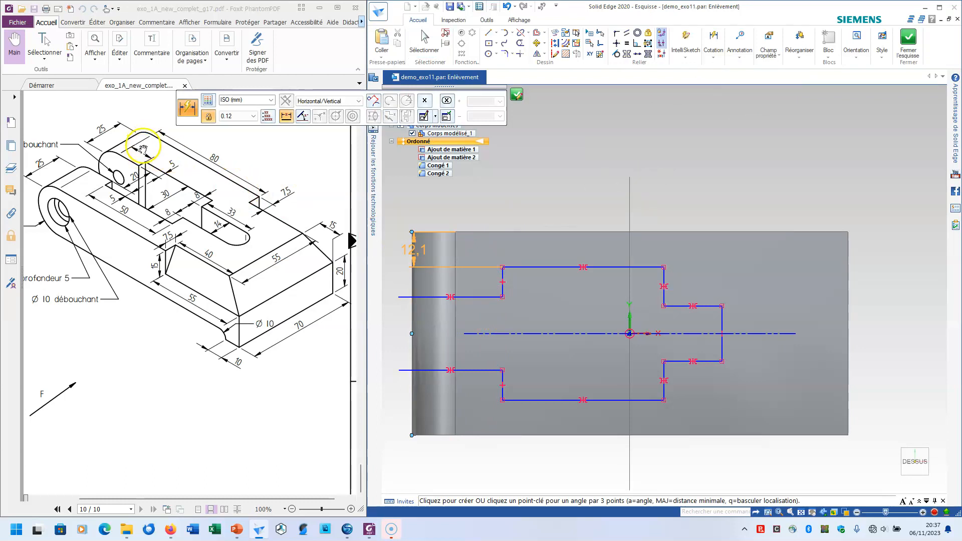
left_click(476, 204)
type("1")
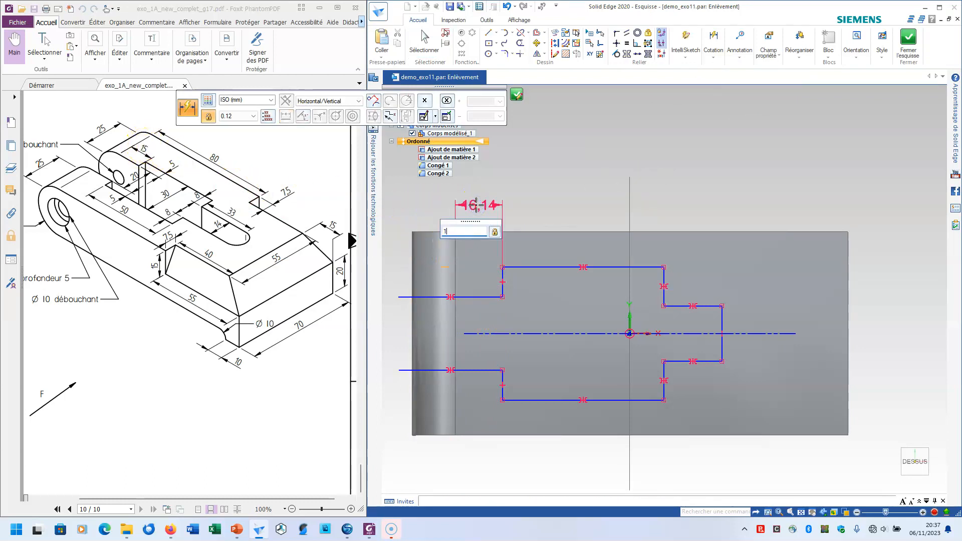
type("5")
key("Return")
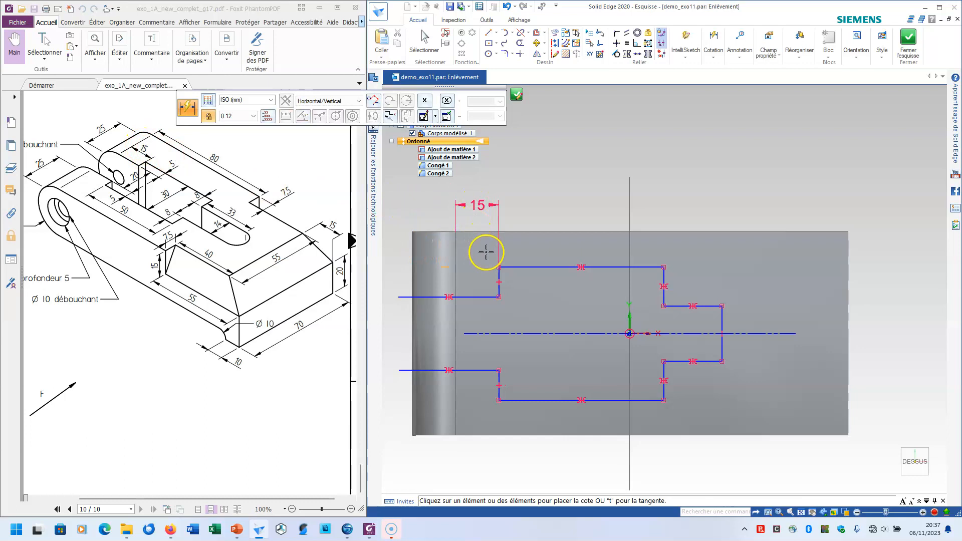
Dimension the height of the first step near the open end as 5 mm
left_click(498, 275)
left_click(510, 277)
type("5")
key("Return")
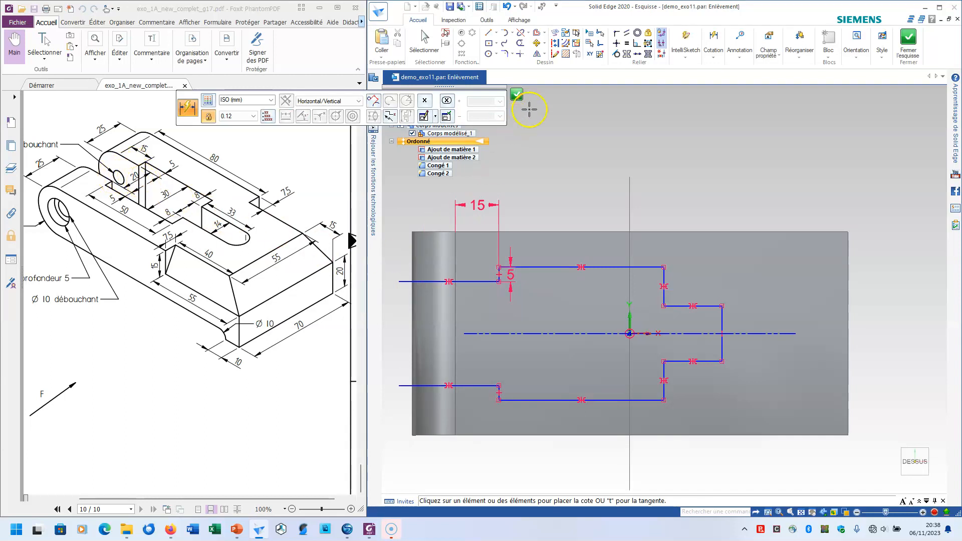
Dimension the opening width between the two open-end lines as 20 mm
left_click(471, 281)
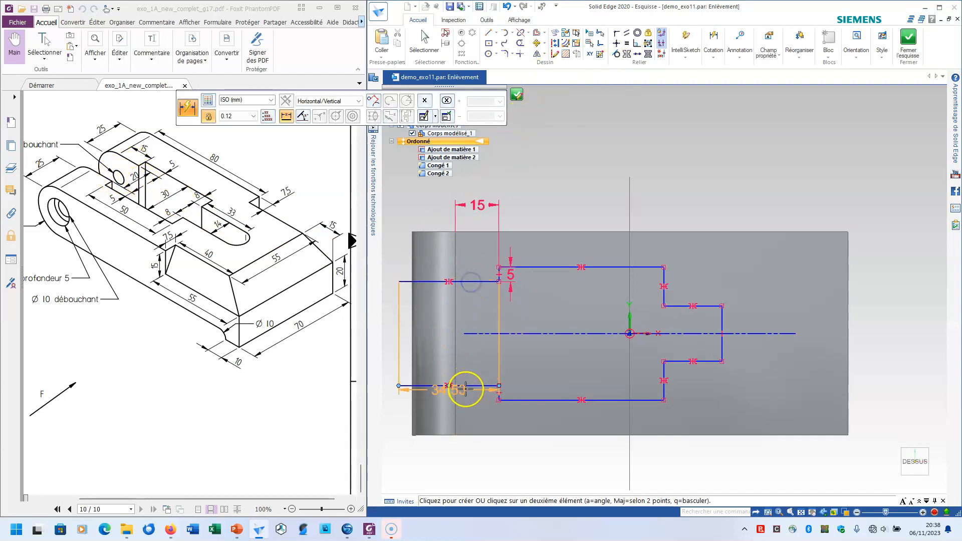
left_click(461, 386)
left_click(472, 361)
type("20")
key("Return")
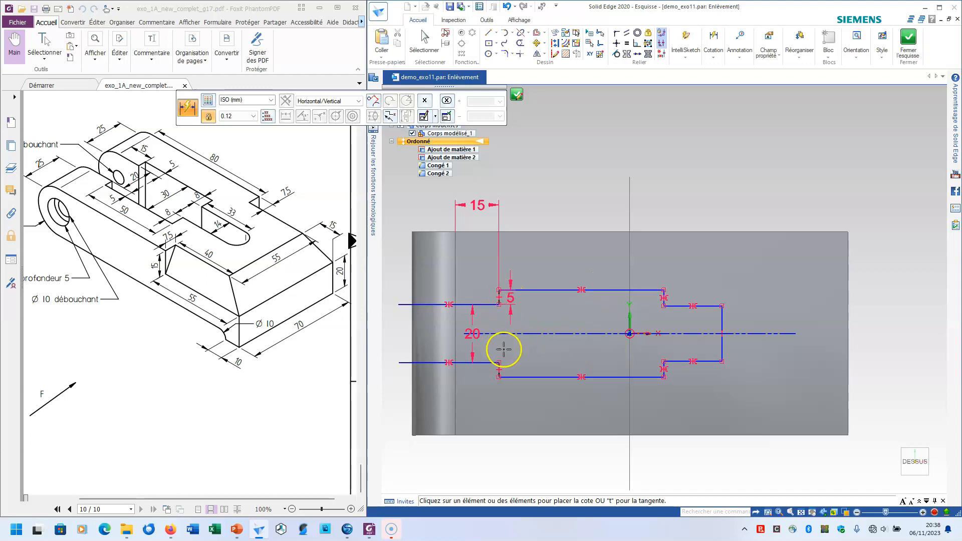
Dimension the height of the step between the wide section and the narrow slot as 8 mm
left_click(662, 296)
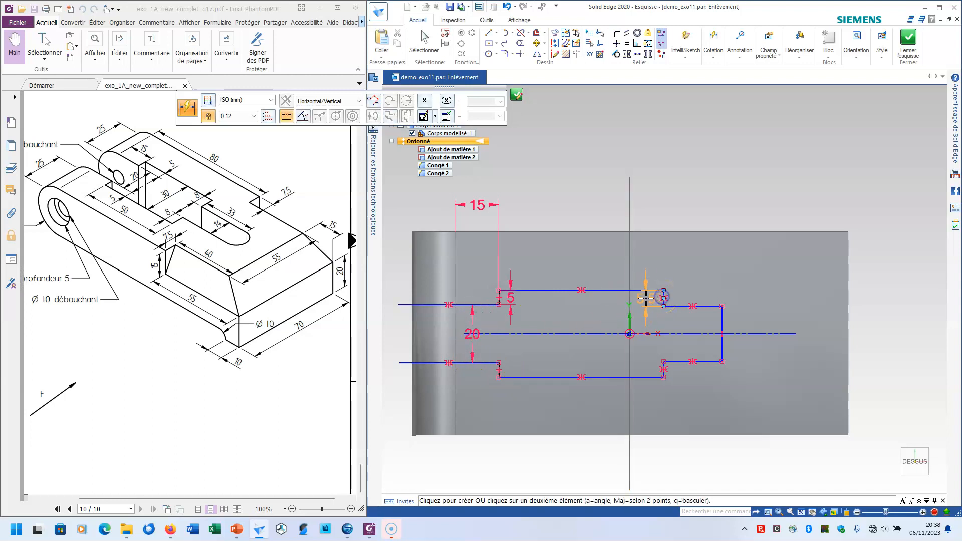
left_click(646, 298)
type("8")
key("Return")
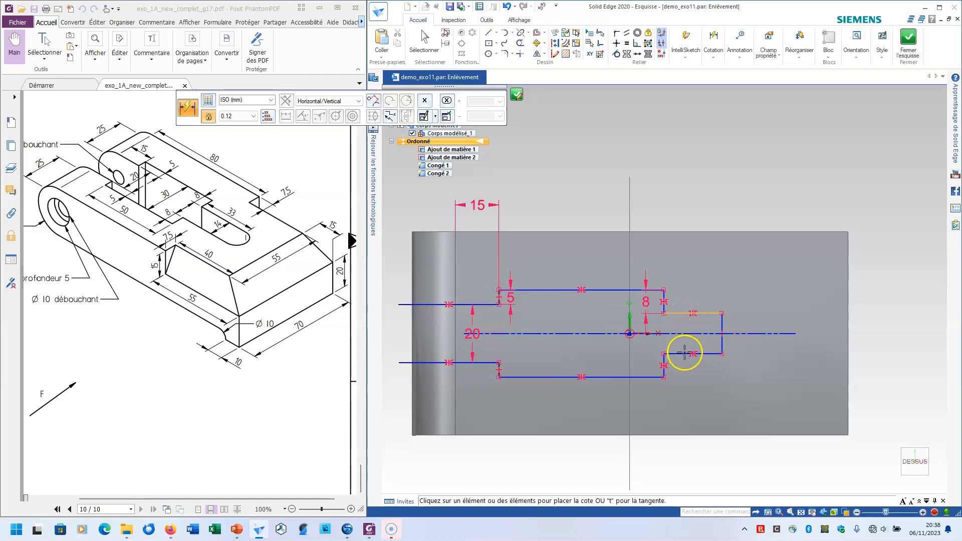
left_click(721, 323)
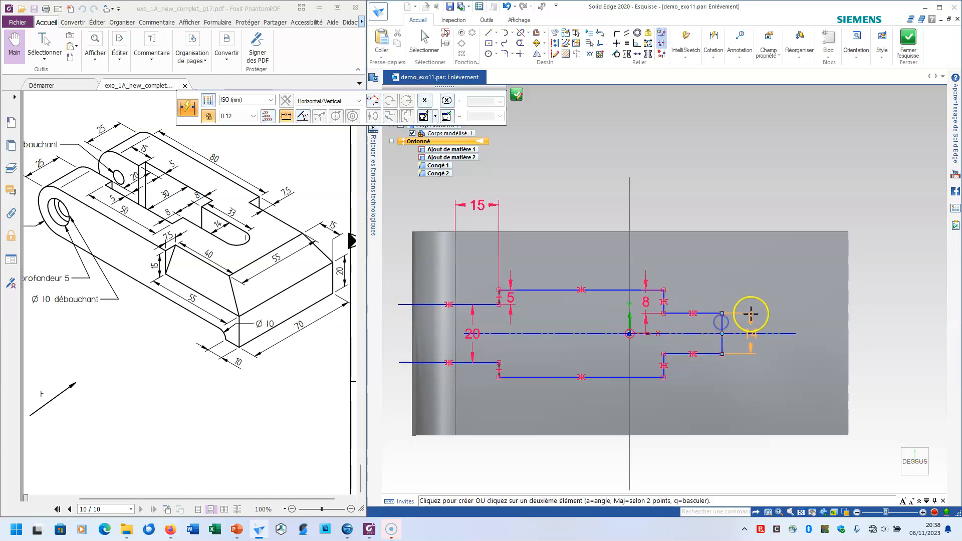
right_click(750, 314)
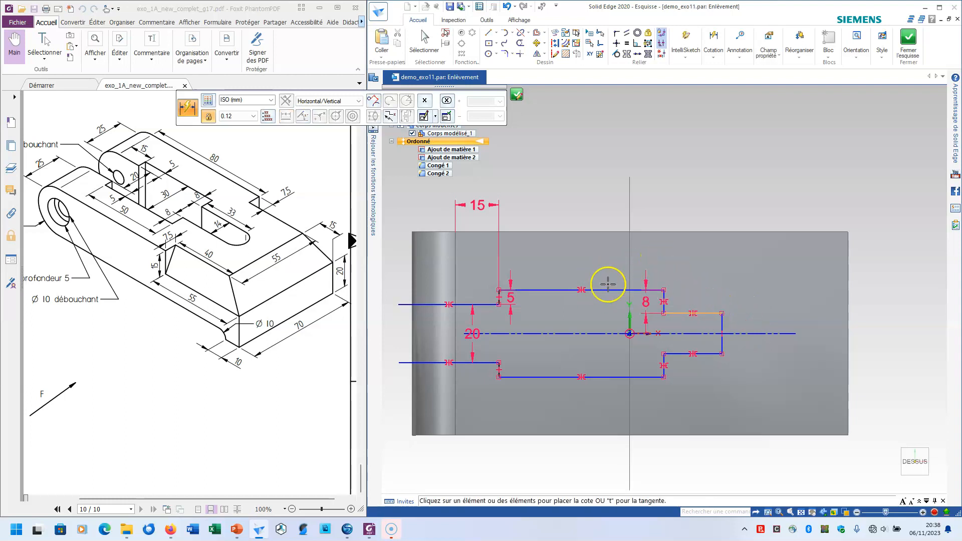
Dimension the length of the cut-out's wide section as 50 mm
left_click(555, 289)
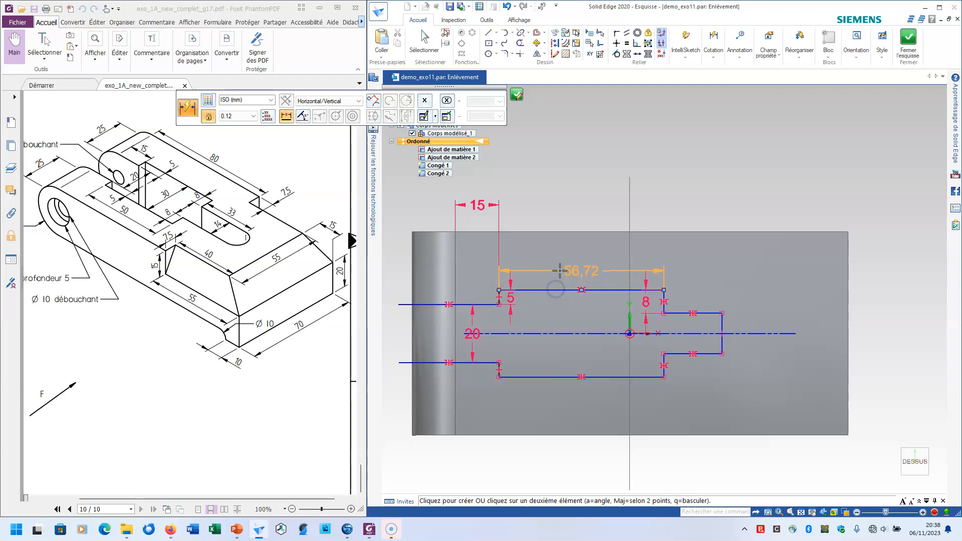
left_click(559, 271)
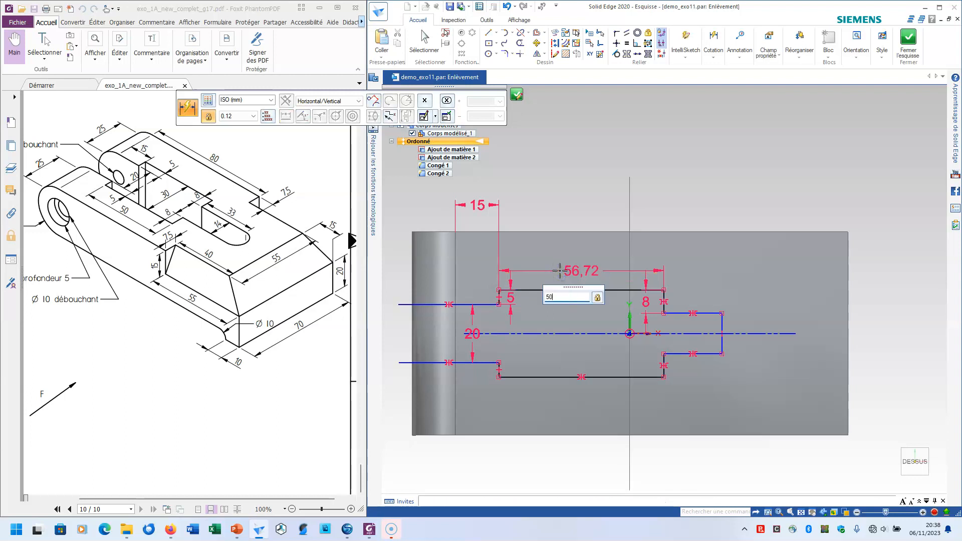
type("50")
key("Return")
Dimension the length of the narrow slot section as 40 mm
left_click(674, 312)
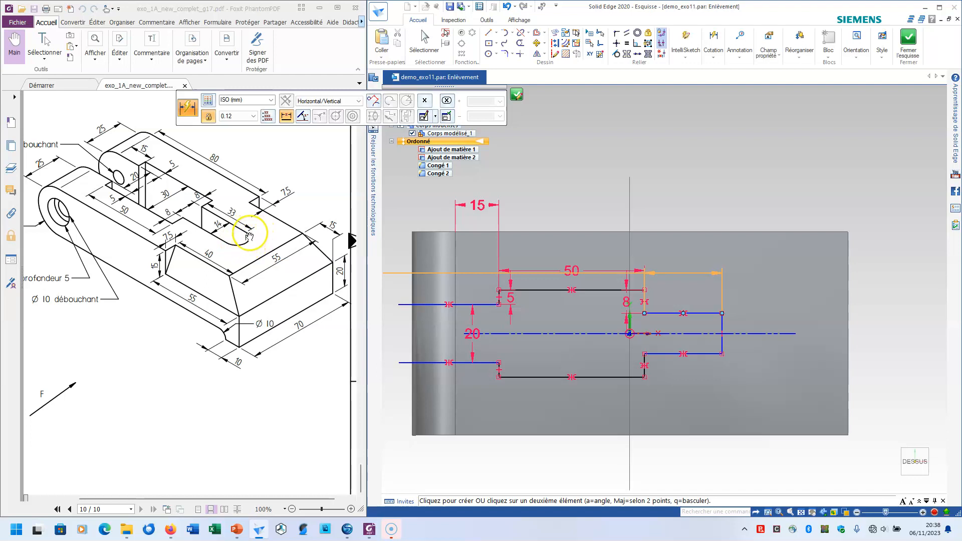
left_click(688, 286)
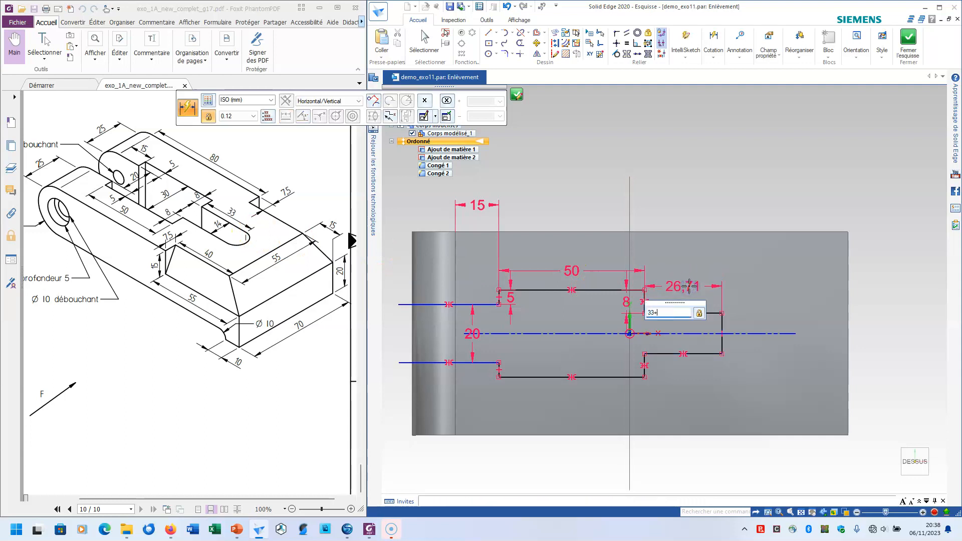
key("Return")
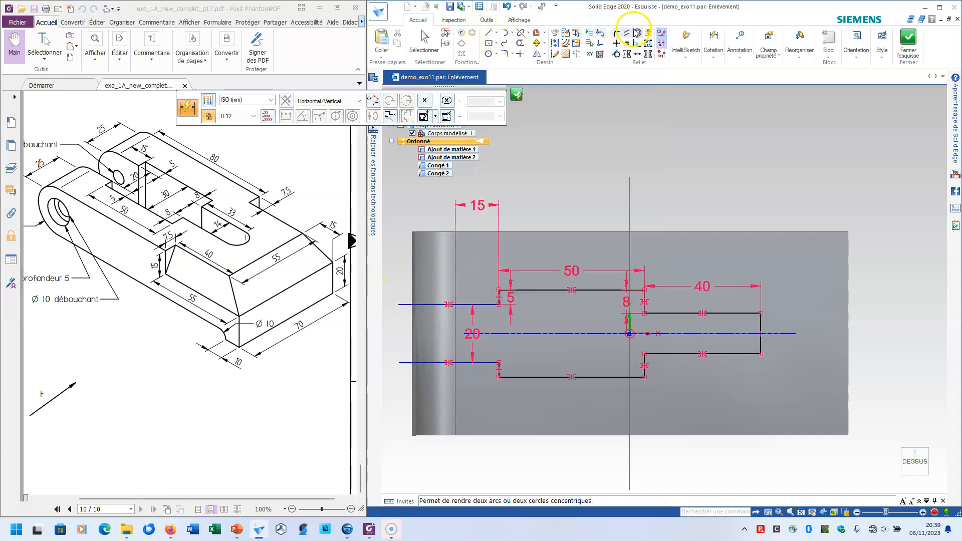
Connect the free endpoint of the upper open-end line to the outer edge of the part's rounded end
left_click(617, 35)
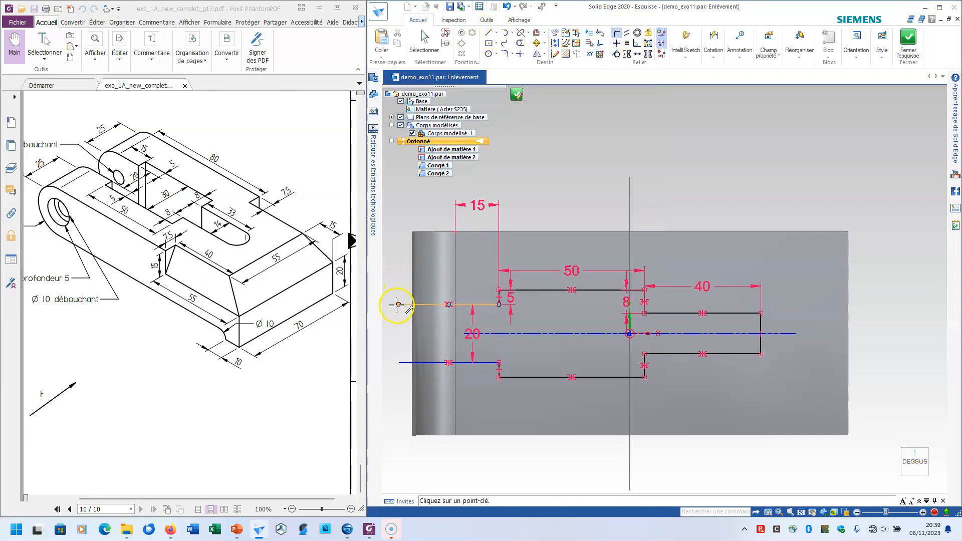
left_click(397, 304)
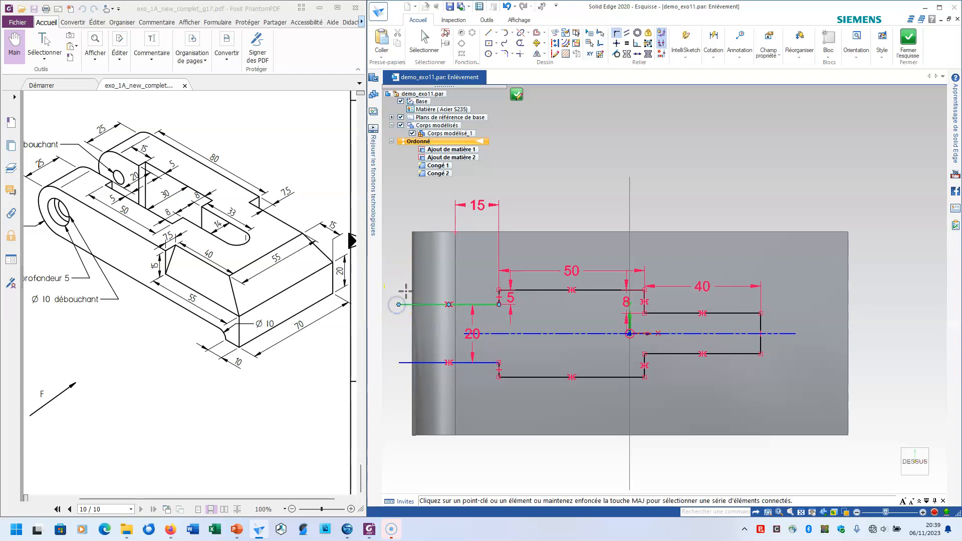
left_click(410, 289)
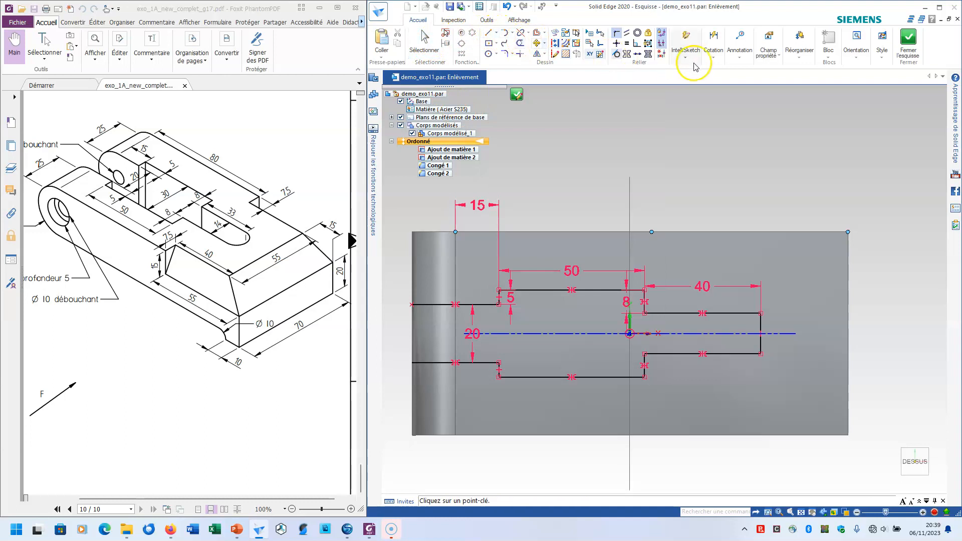
Close the profile with a vertical 20 mm line joining the two open-end endpoints
left_click(489, 34)
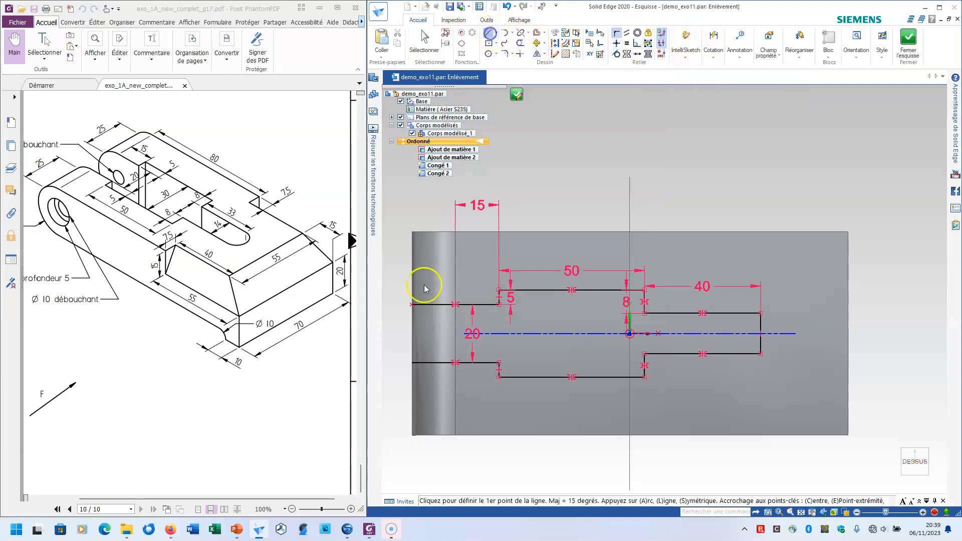
left_click(413, 304)
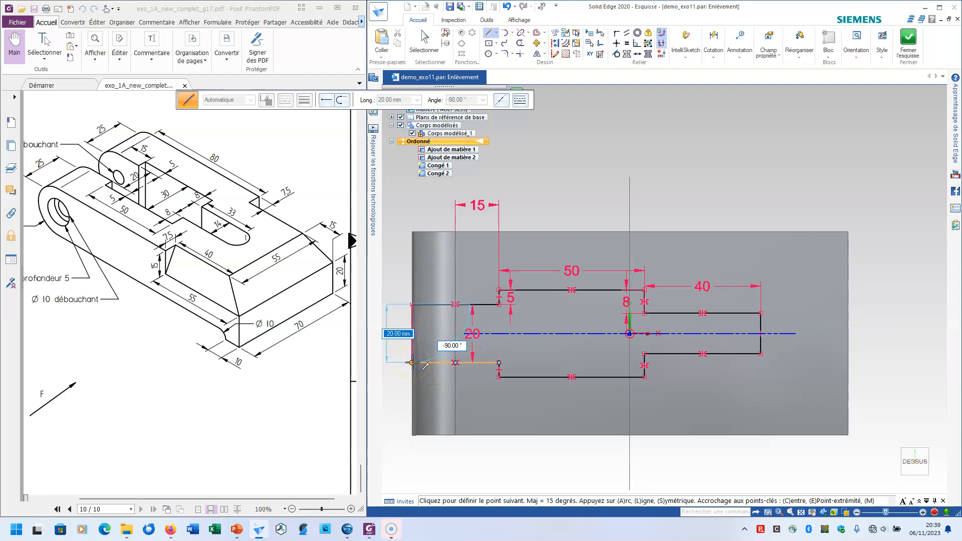
left_click(412, 362)
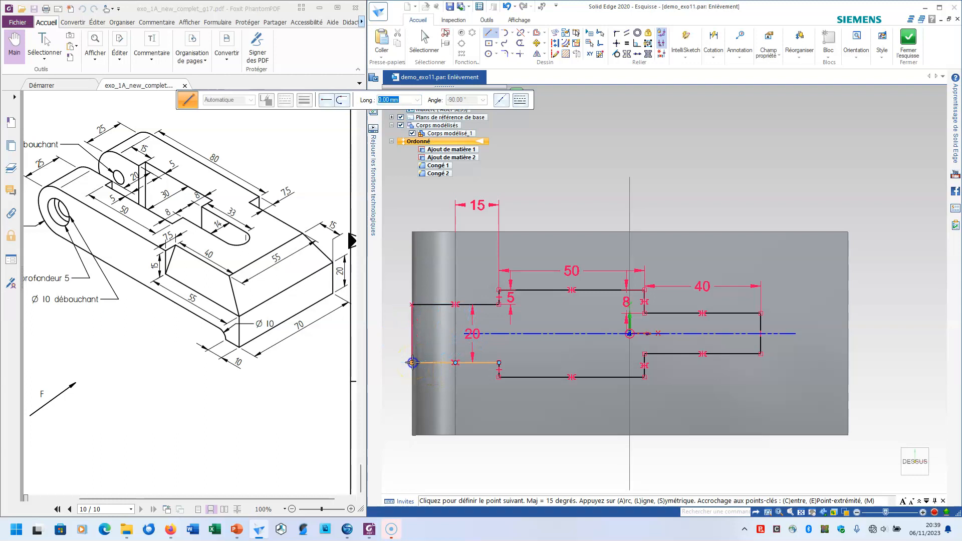
Close the sketch and cut the stepped profile downward through the whole part
left_click(914, 39)
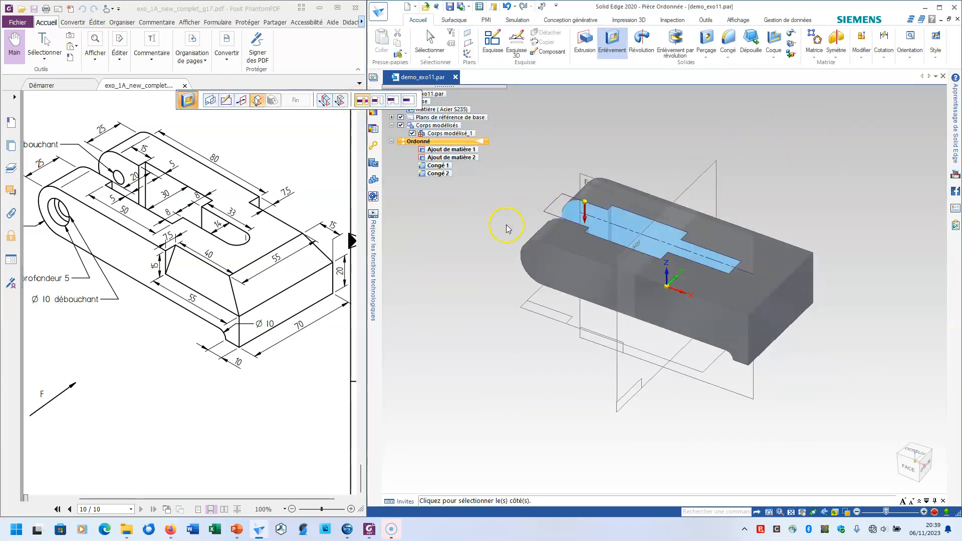
left_click(511, 287)
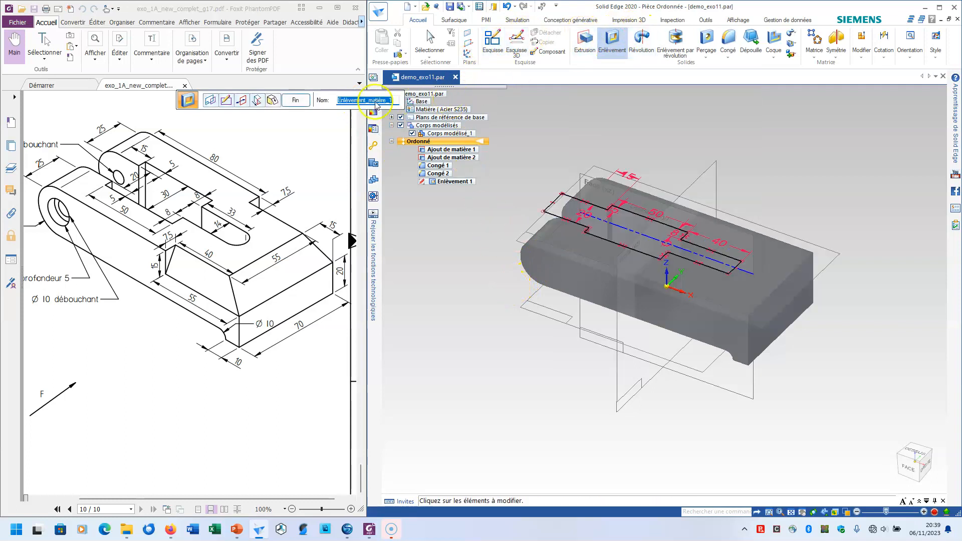
left_click(295, 99)
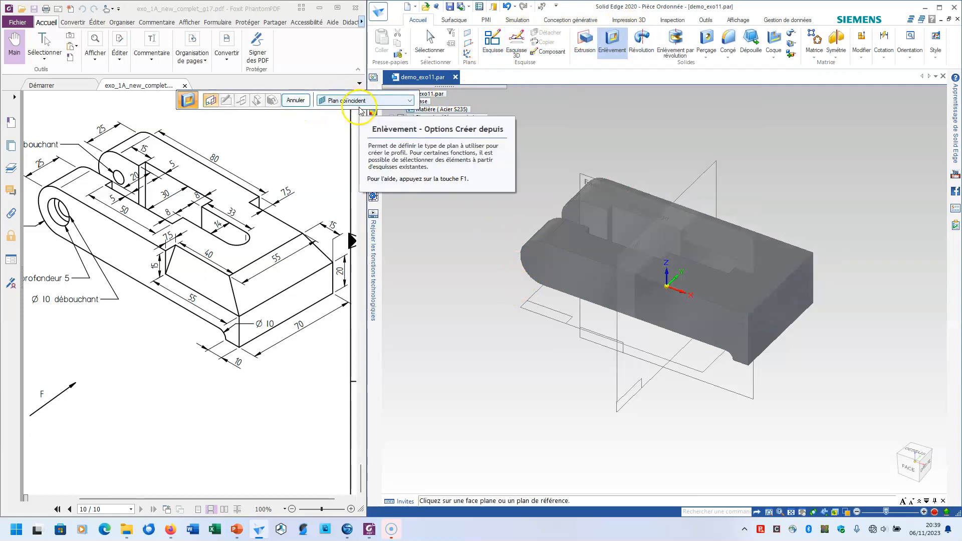
Round the two vertical edges at the closed end of the narrow slot with a 7 mm radius fillet
left_click_drag(359, 108, 684, 109)
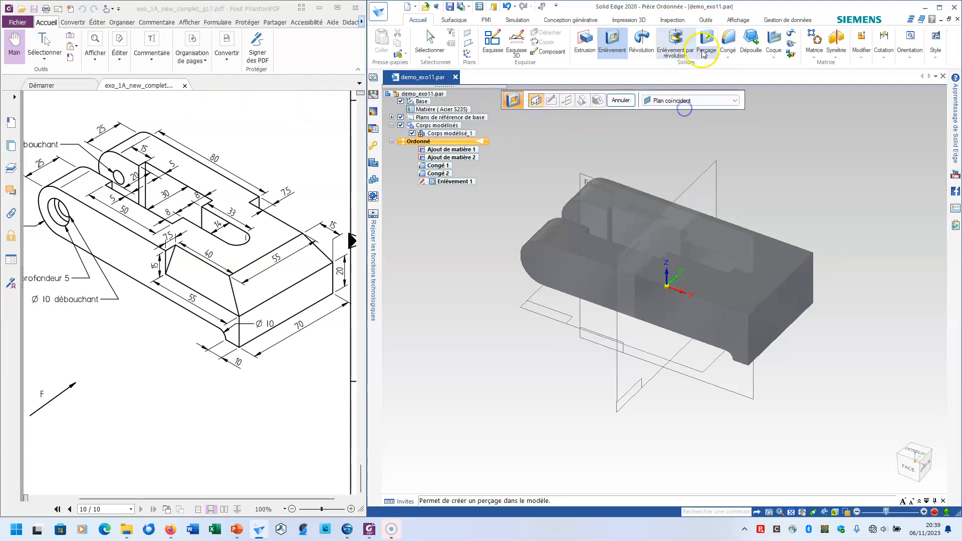
left_click(727, 42)
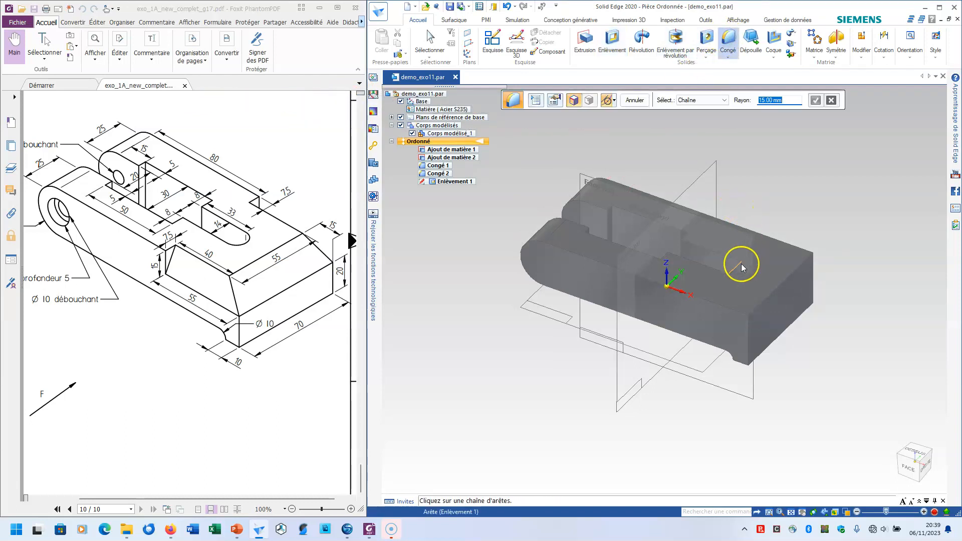
type("7")
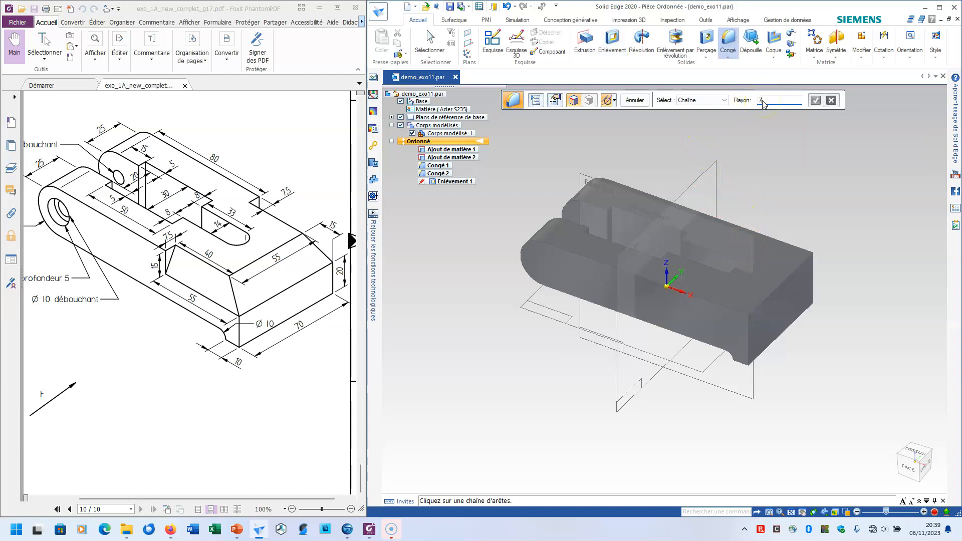
scroll(734, 272, "up", 2)
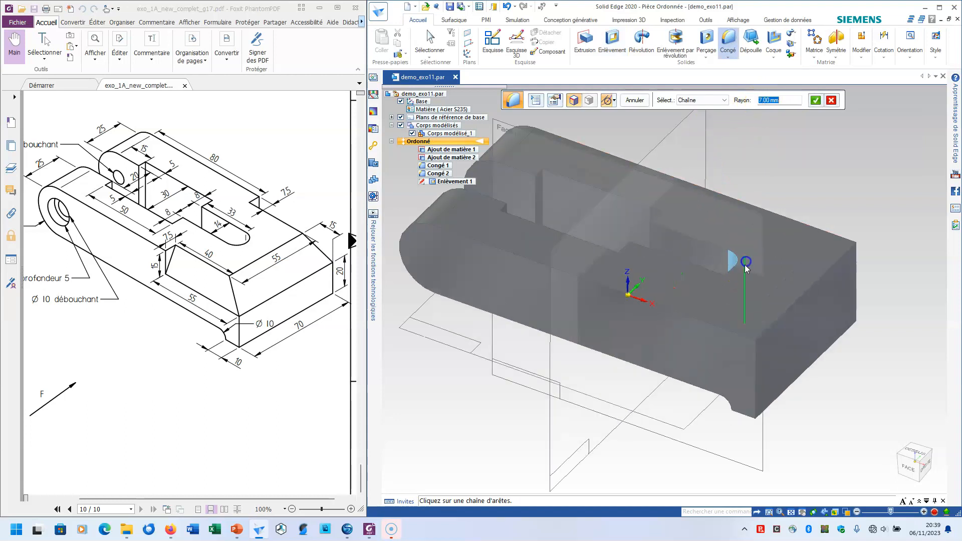
left_click(726, 285)
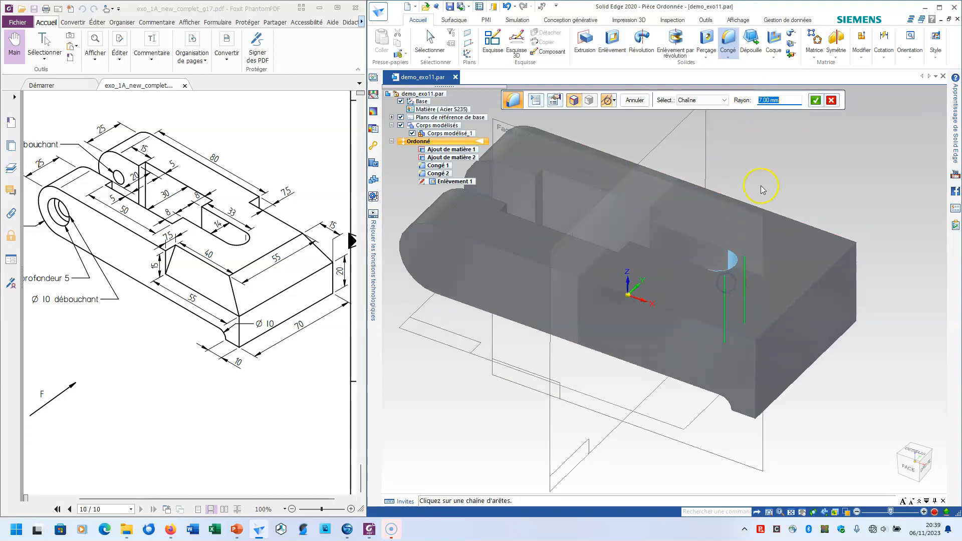
left_click(814, 102)
left_click(634, 100)
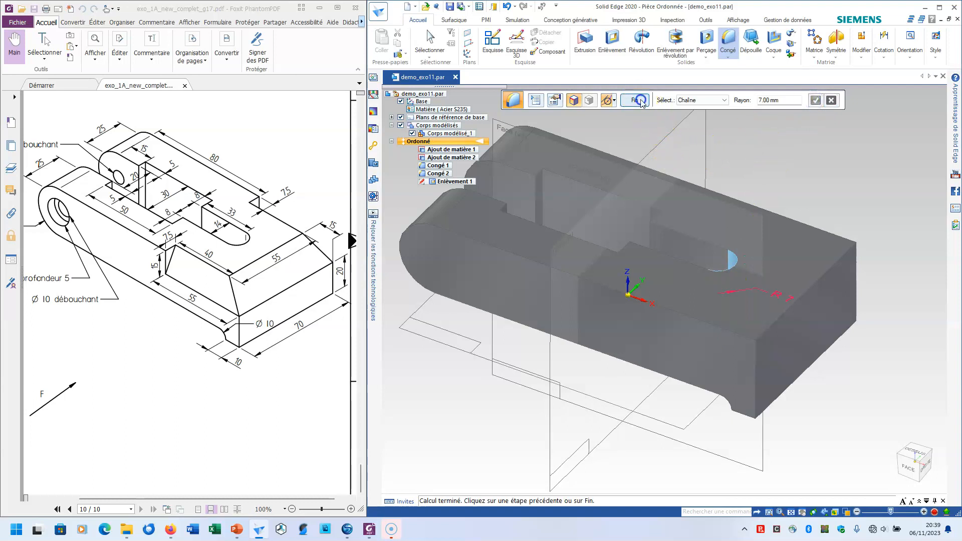
left_click(635, 100)
Start a hole on the outer side face of the front arm and set its type to counterbore (Lamage)
scroll(639, 215, "down", 3)
middle_click_drag(640, 218, 530, 254)
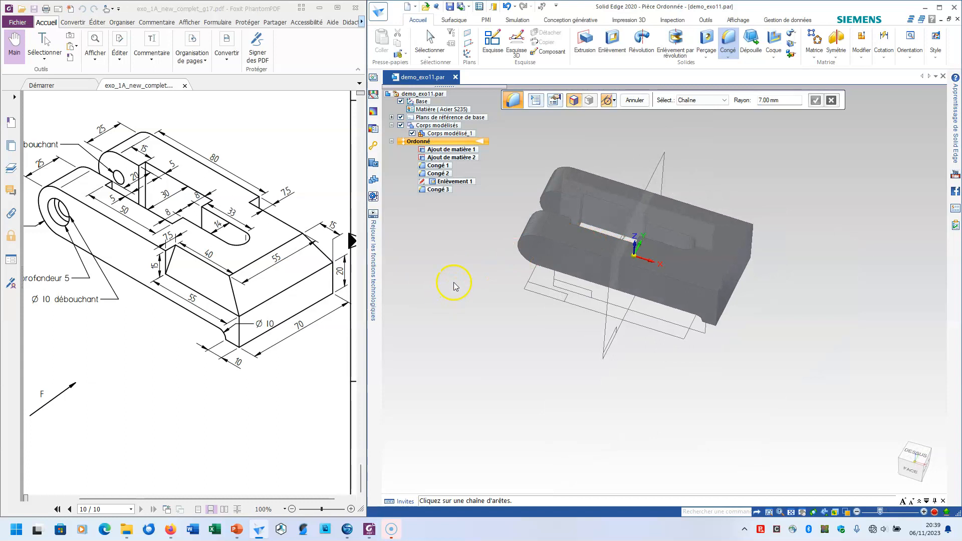
left_click_drag(64, 215, 122, 244)
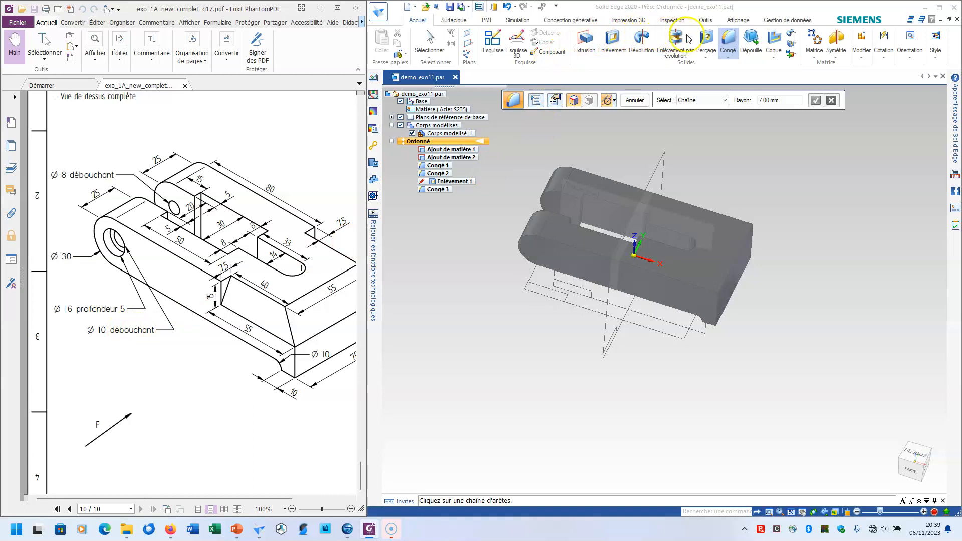
left_click(707, 40)
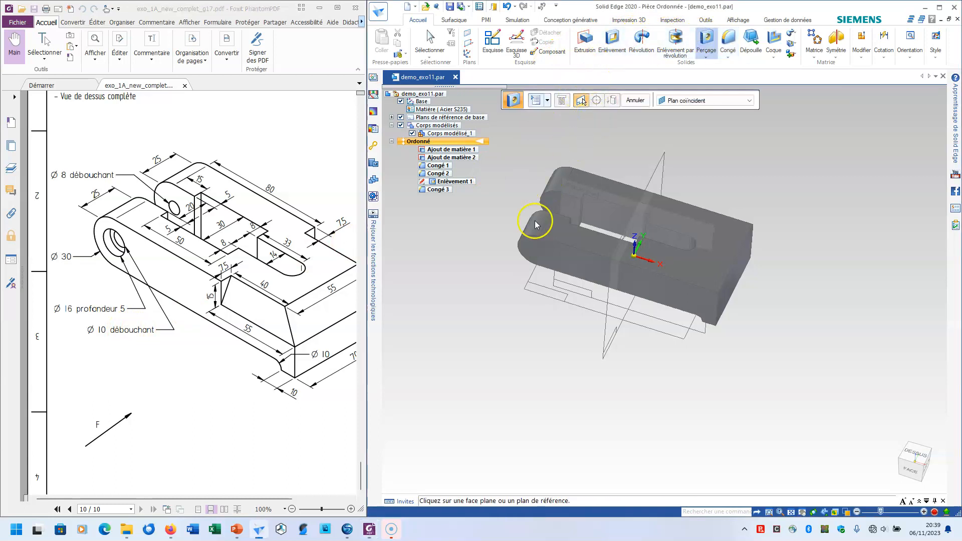
left_click(532, 250)
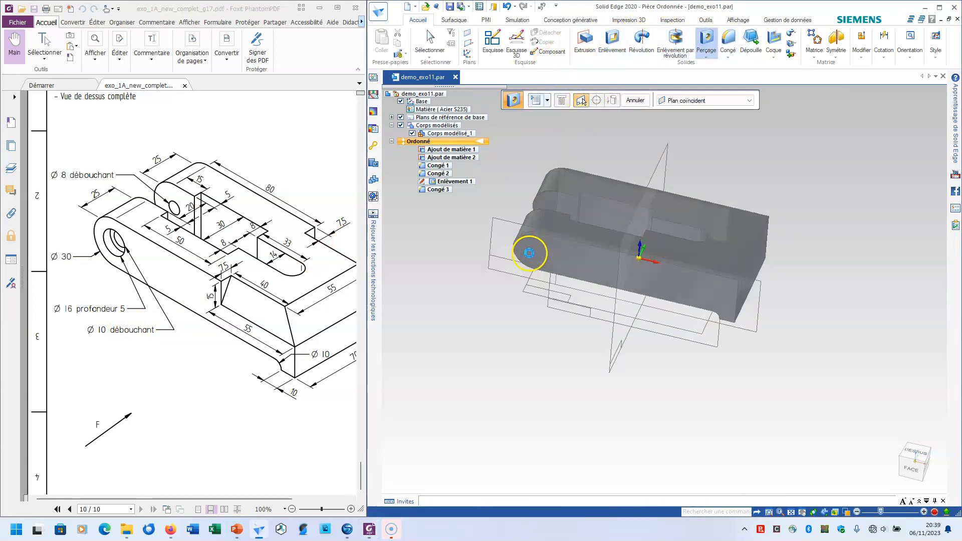
left_click(536, 100)
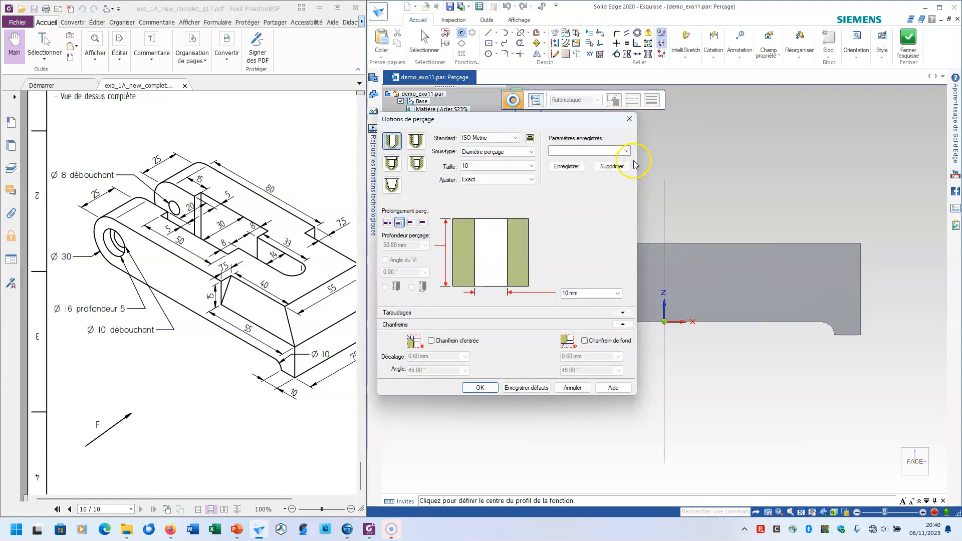
left_click(393, 162)
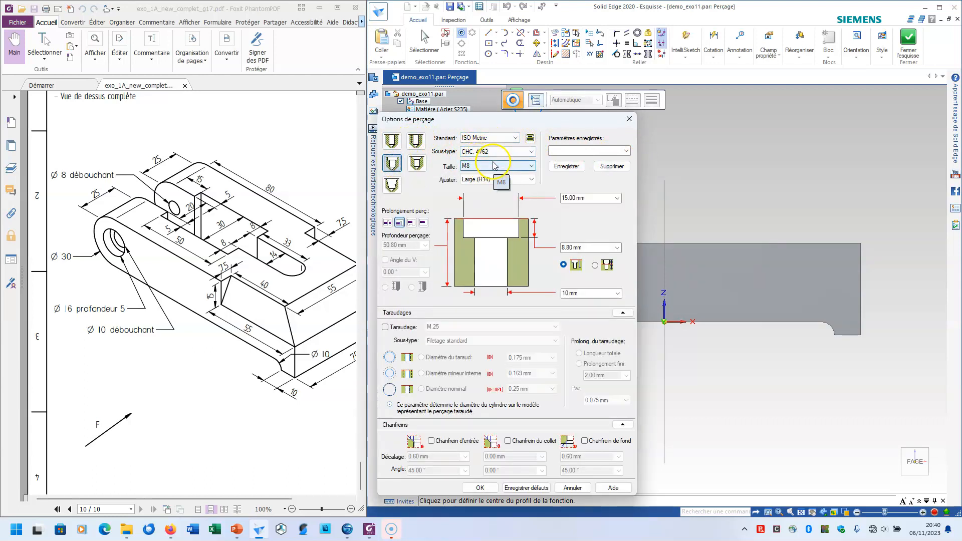
Set the counterbore to 16 mm diameter and 5 mm depth, keeping the 10 mm hole diameter and the up-to-next extent
left_click(586, 198)
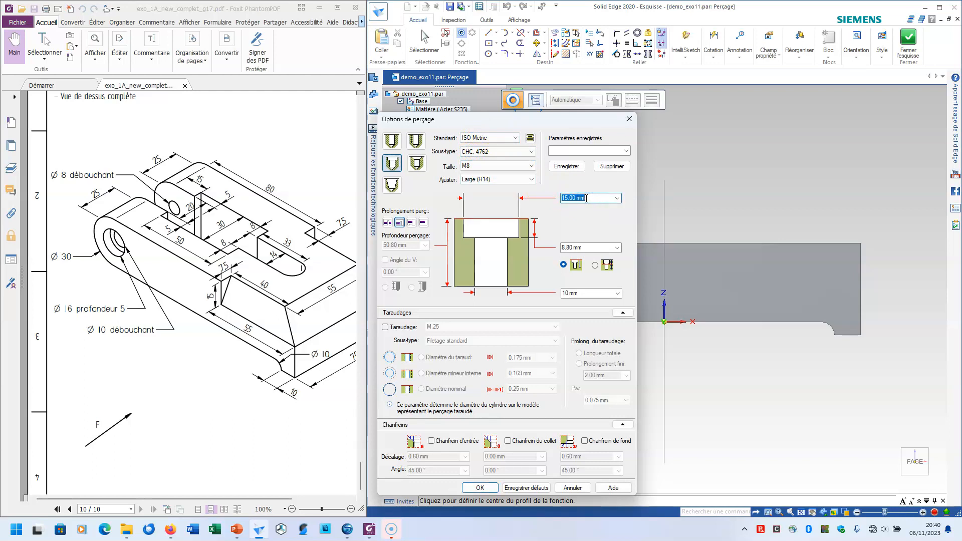
type("16")
left_click(576, 246)
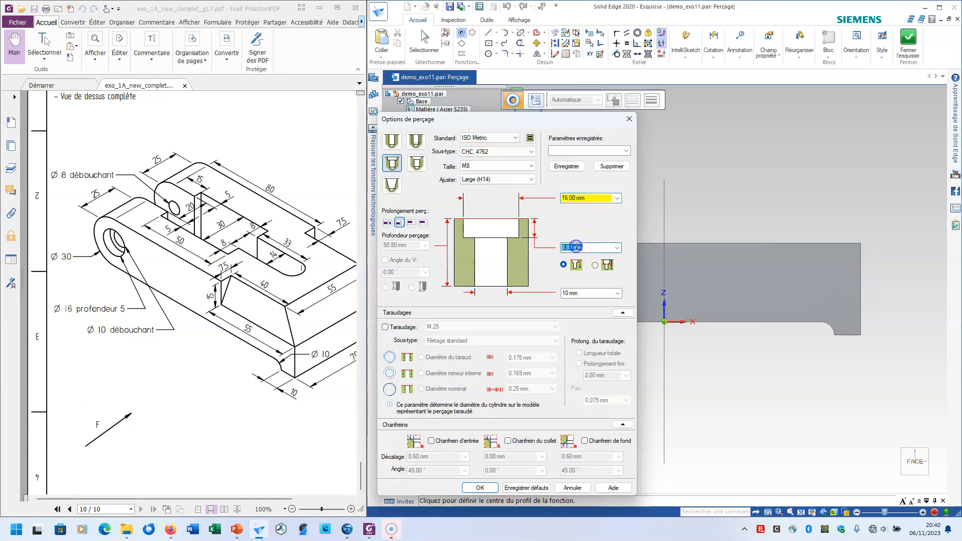
type("5")
left_click(576, 293)
left_click(575, 292)
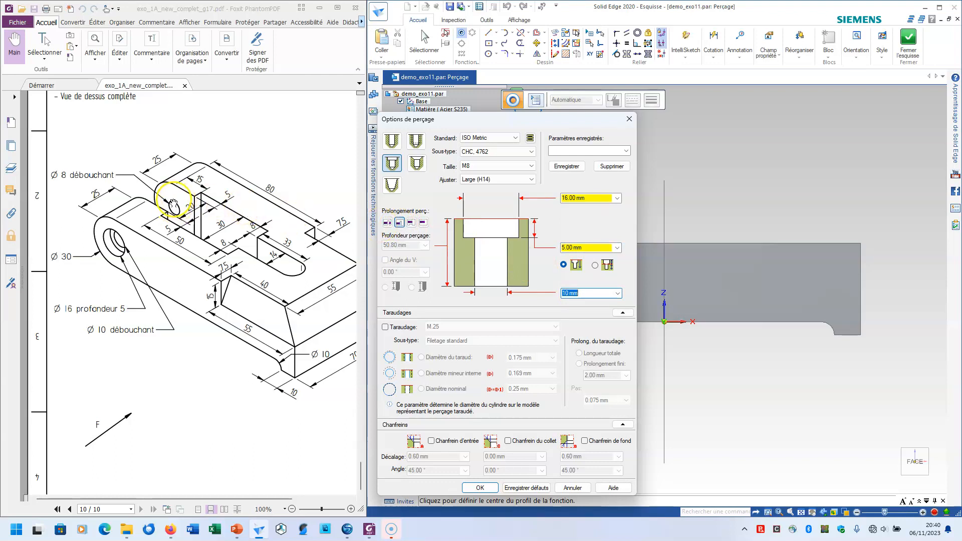
left_click(387, 223)
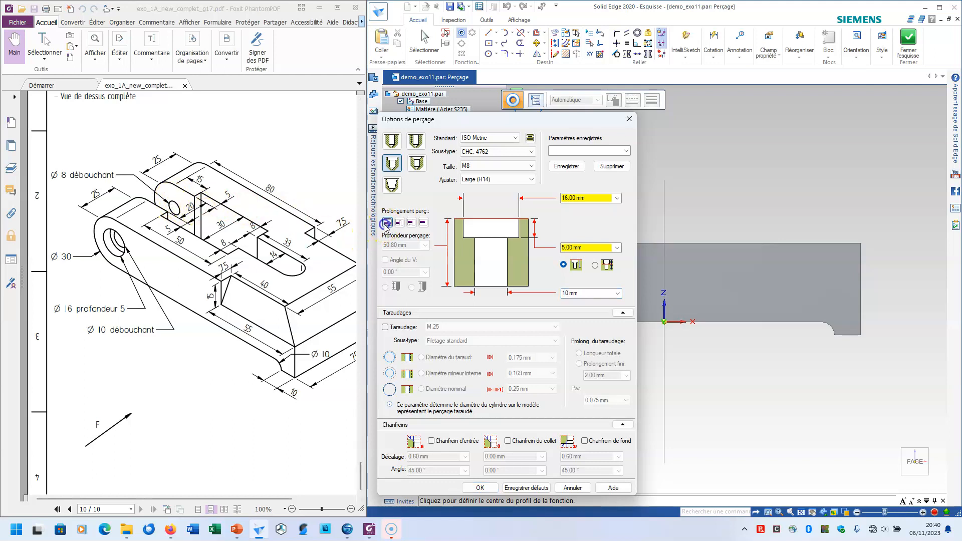
left_click(399, 224)
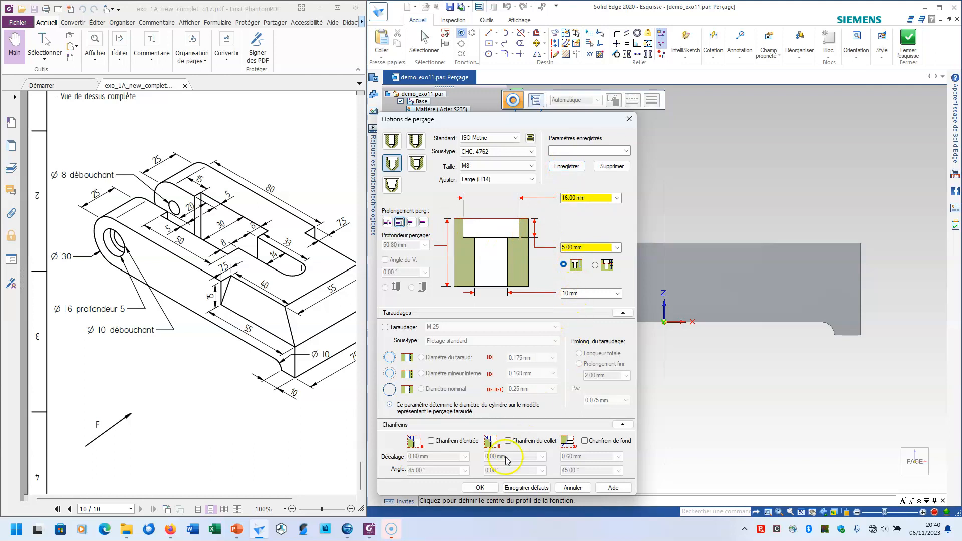
left_click(487, 487)
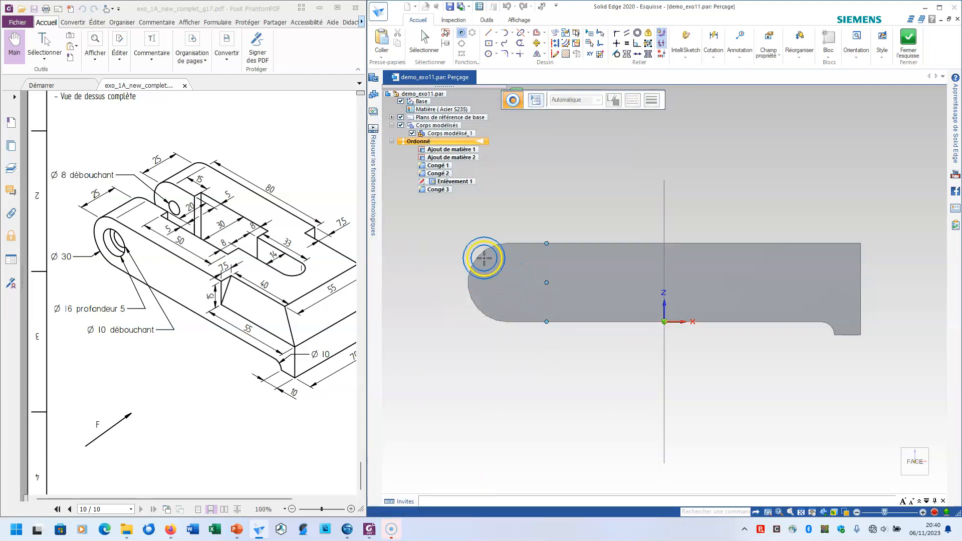
Place the counterbored hole at the centre of the arm's rounded end and close the hole sketch
left_click(507, 282)
left_click(909, 39)
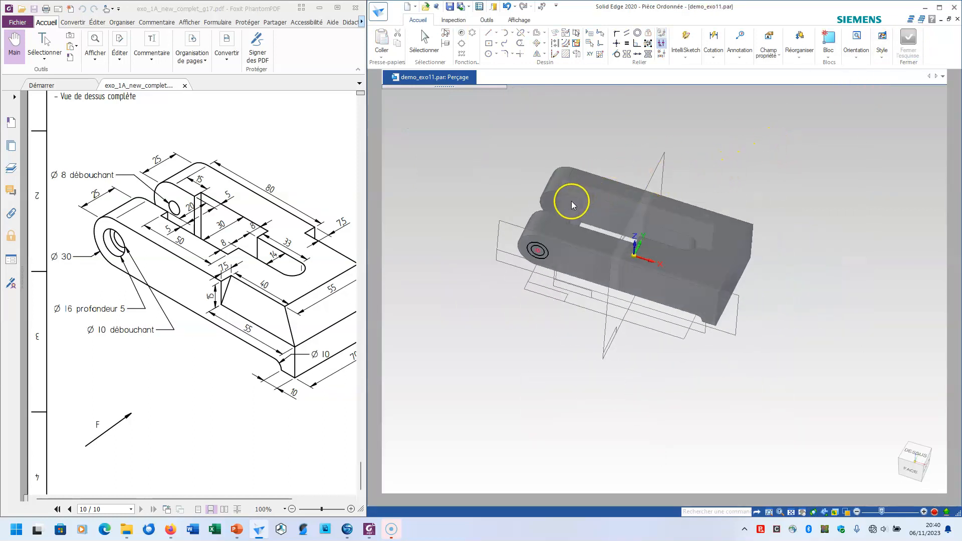
mouse_move(549, 211)
middle_mouse_down()
mouse_move(655, 198)
mouse_move(767, 243)
middle_mouse_up()
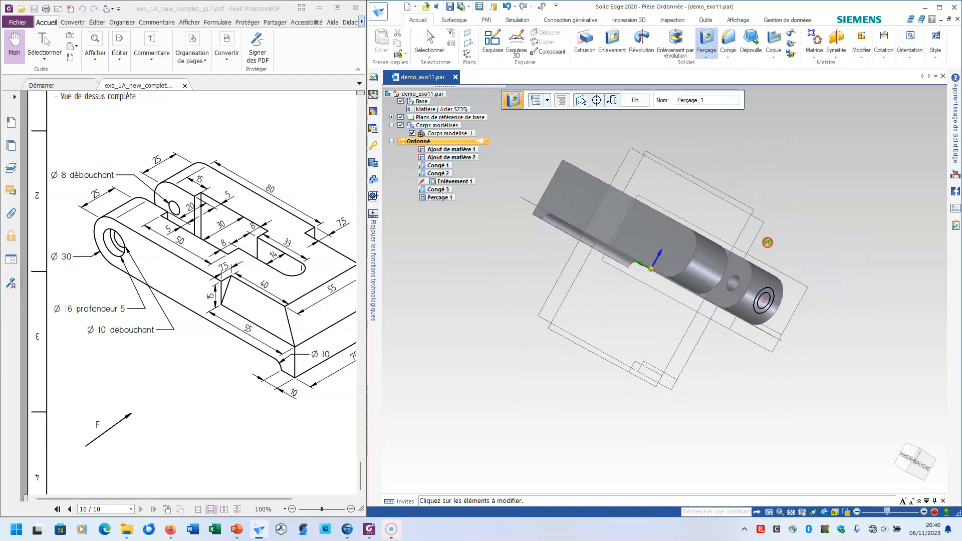
scroll(730, 288, "up", 2)
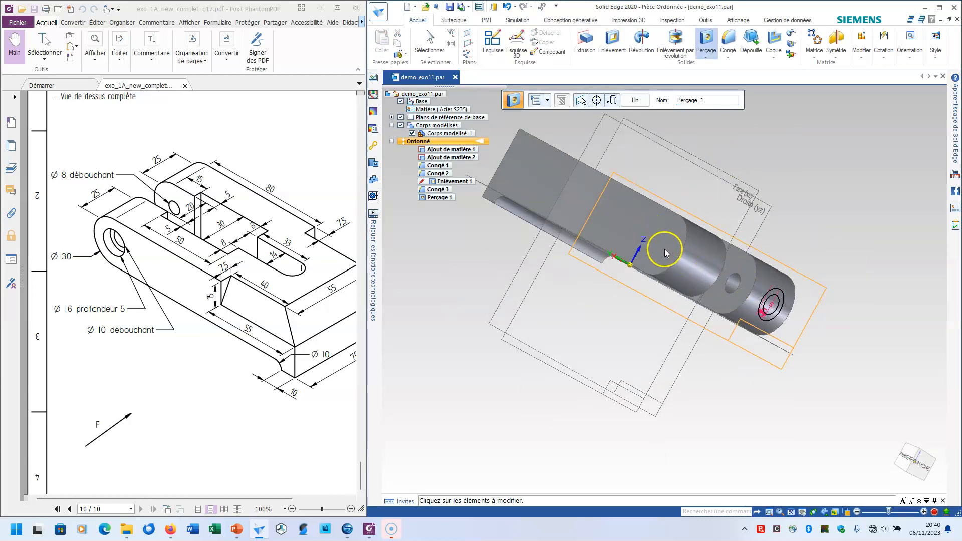
middle_click_drag(688, 259, 606, 201)
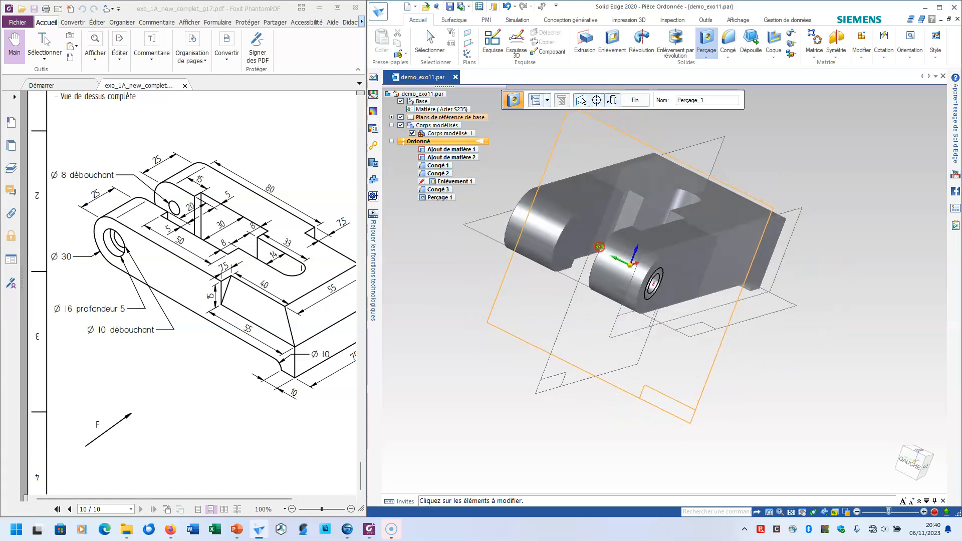
Finish the counterbored hole and start another hole on the outer side face of the rear arm
left_click(630, 100)
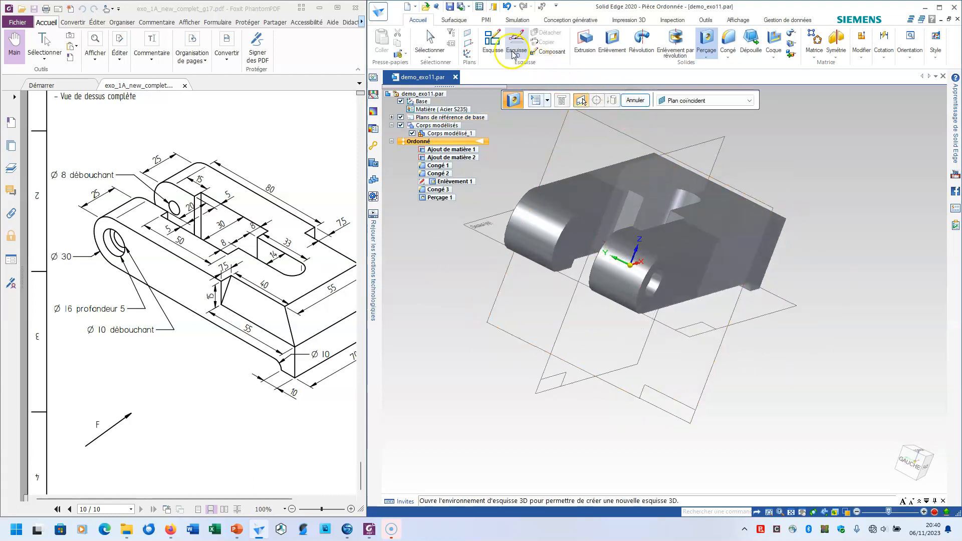
middle_click_drag(562, 270, 735, 326)
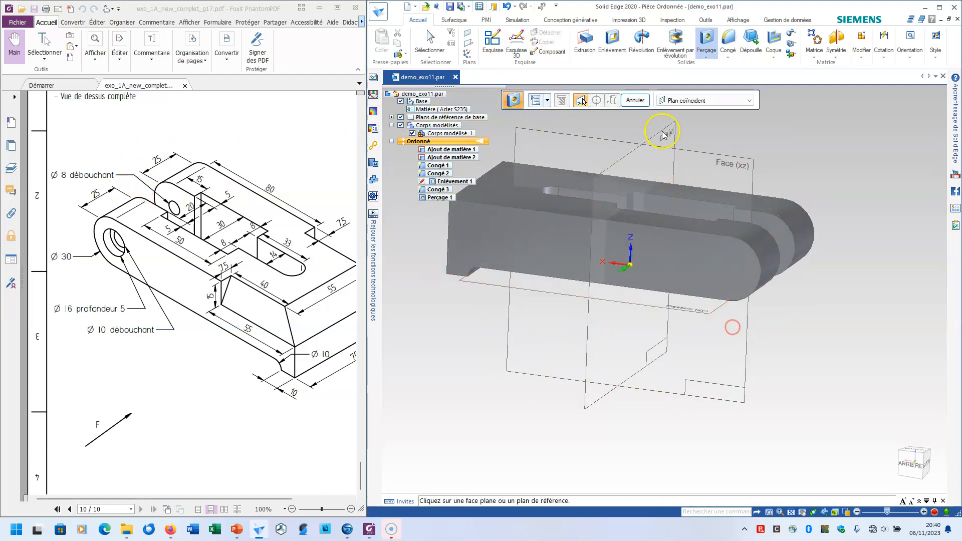
left_click(734, 265)
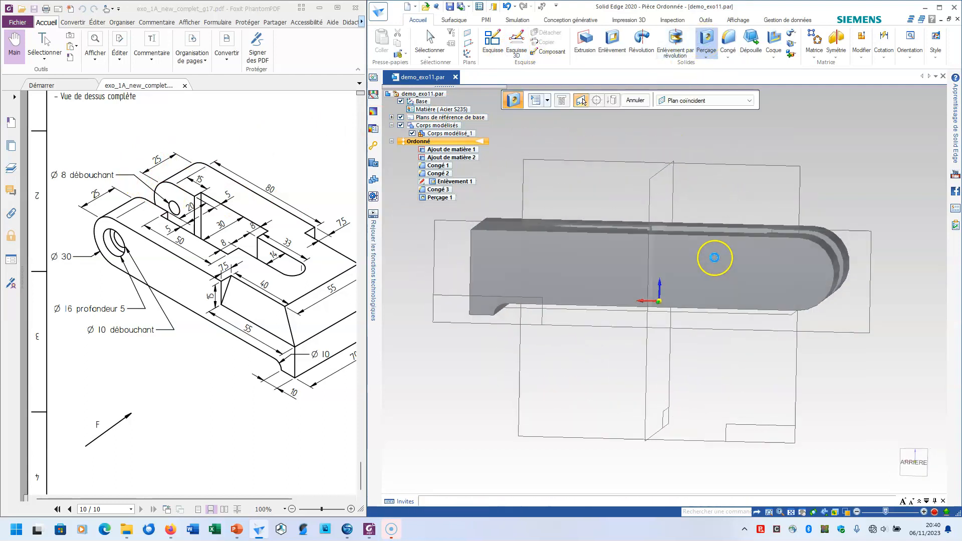
Set the new simple hole to 8 mm diameter with an up-to-next extent
left_click(516, 94)
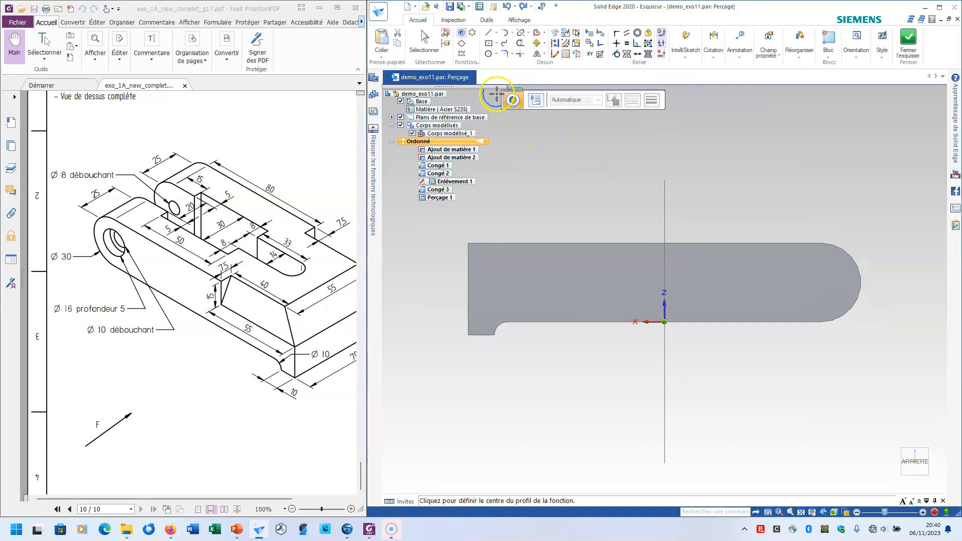
left_click(536, 102)
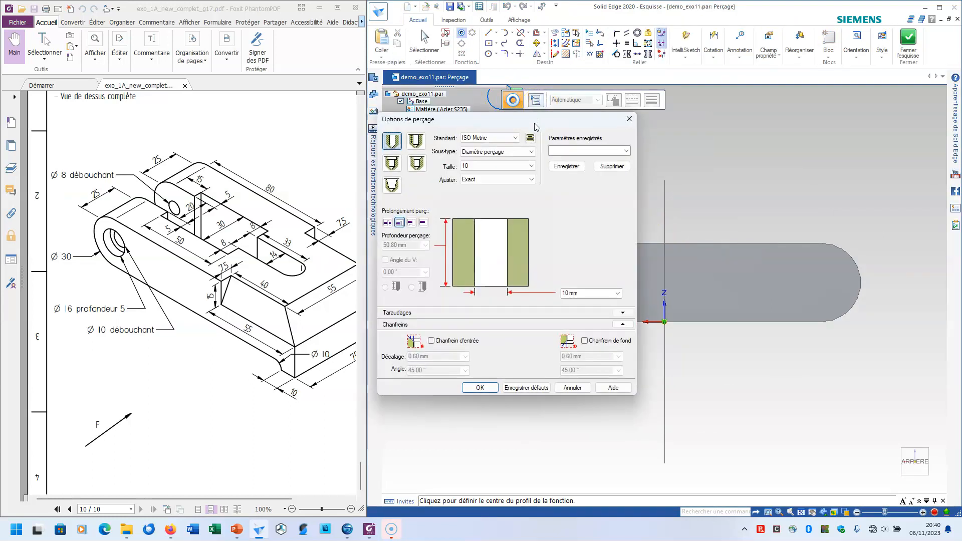
left_click(531, 165)
scroll(493, 204, "up", 3)
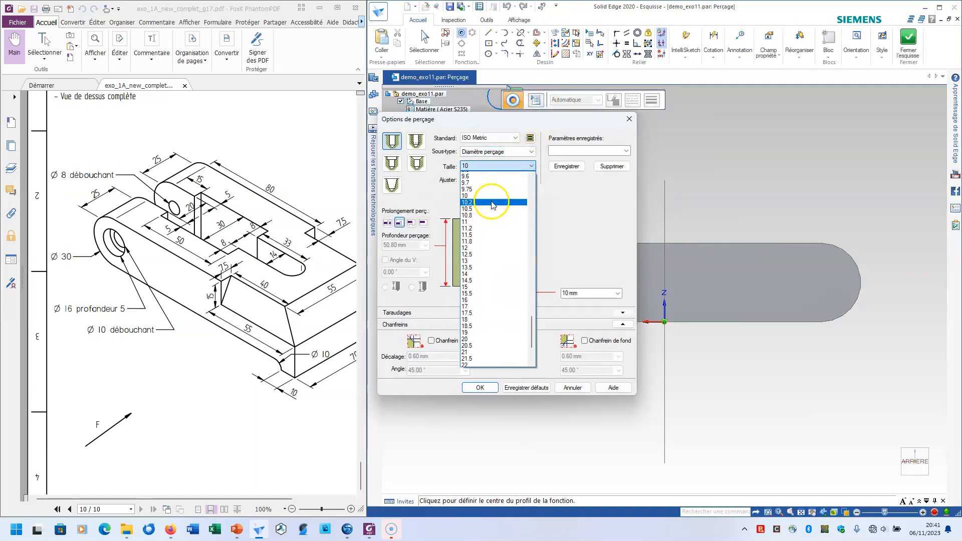
scroll(493, 204, "up", 5)
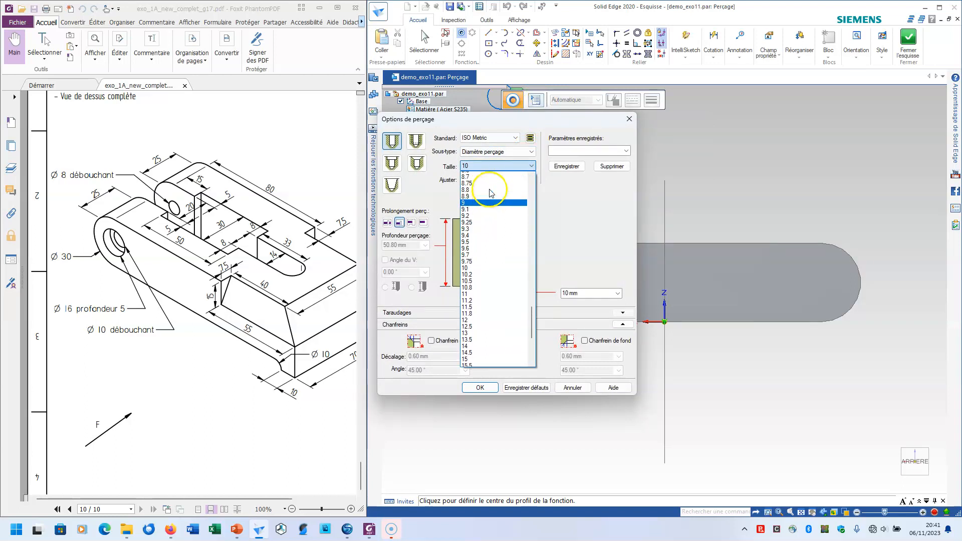
left_click(485, 187)
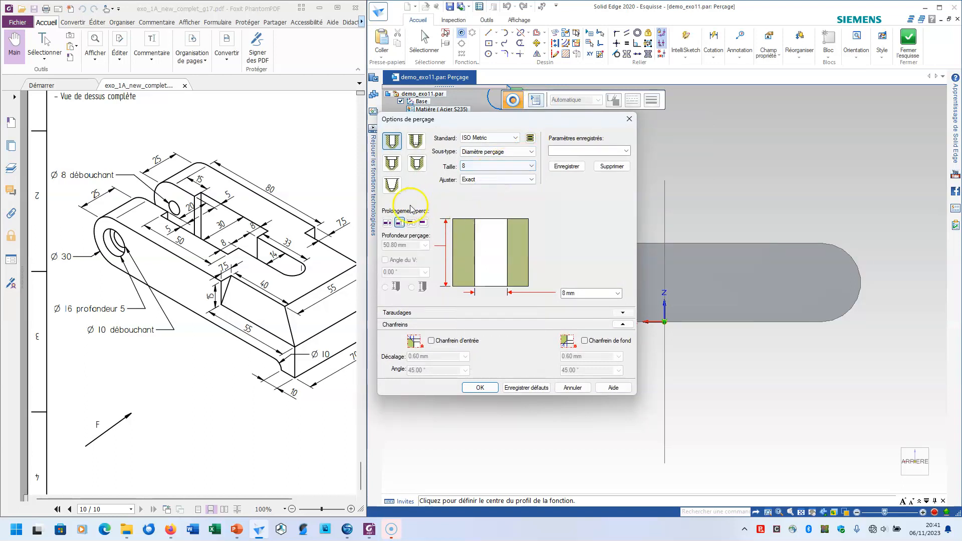
left_click(399, 222)
left_click(480, 387)
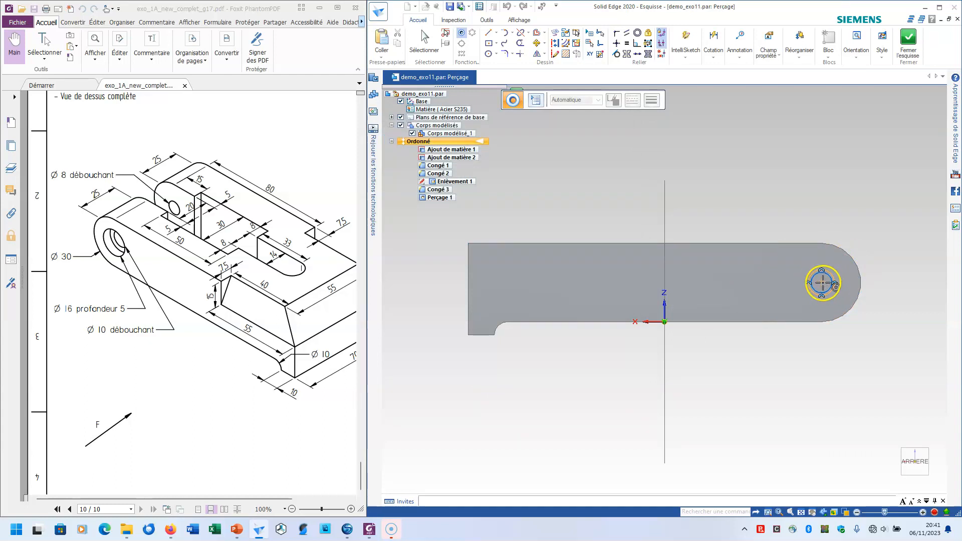
Place the 8 mm hole at the centre of the rear arm's rounded end, close its sketch and finish the hole
left_click(907, 41)
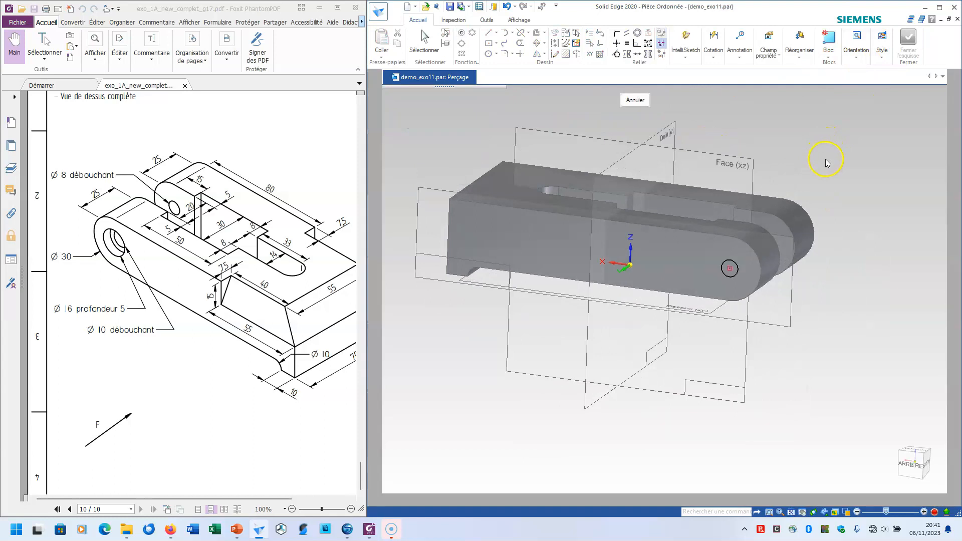
left_click(635, 99)
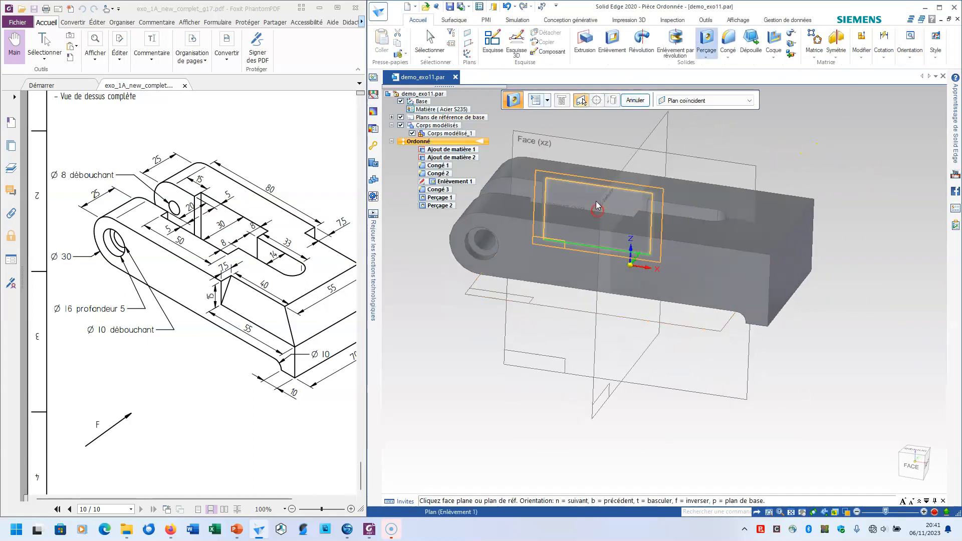
Chamfer the upper edge of the block's square end with a 15 mm setback
scroll(595, 200, "down", 3)
middle_click_drag(747, 384, 721, 378)
left_click_drag(317, 340, 236, 266)
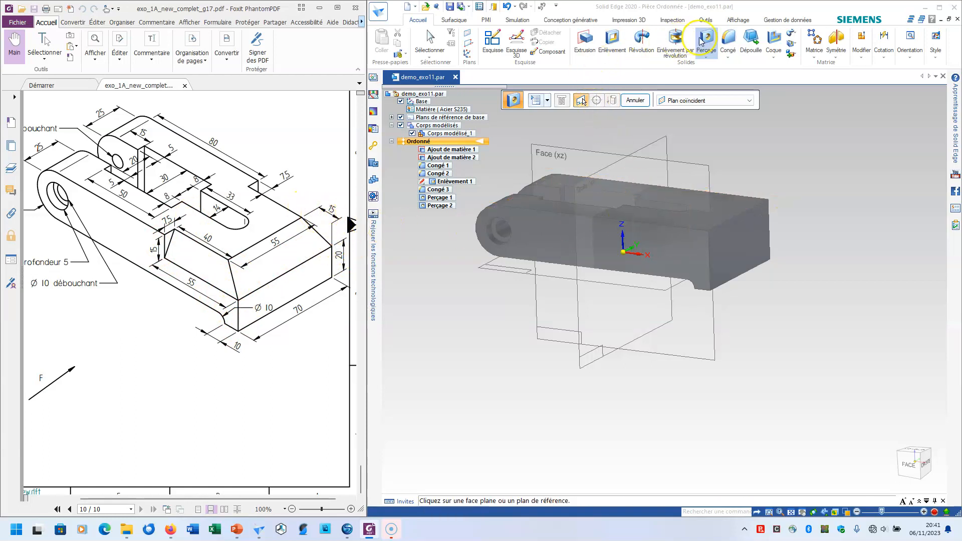
left_click(731, 57)
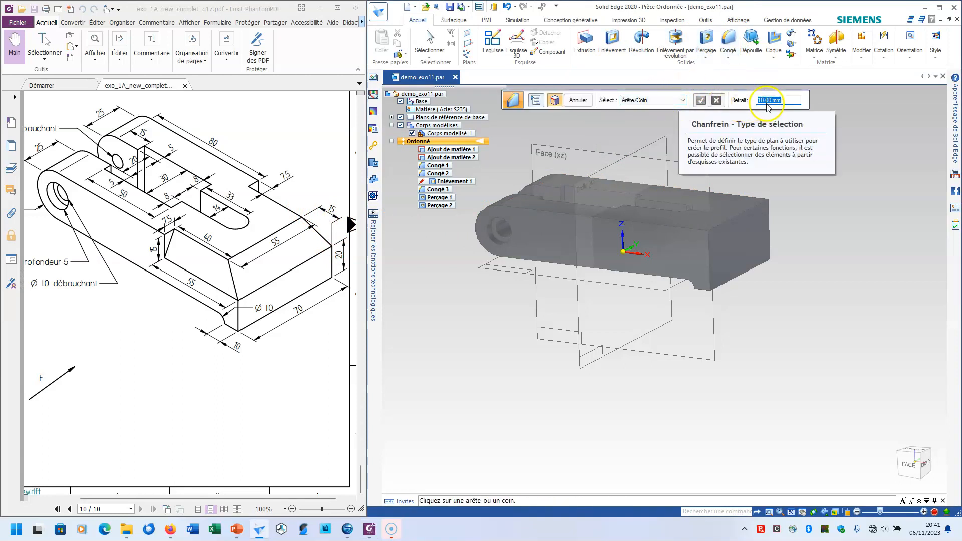
type("1")
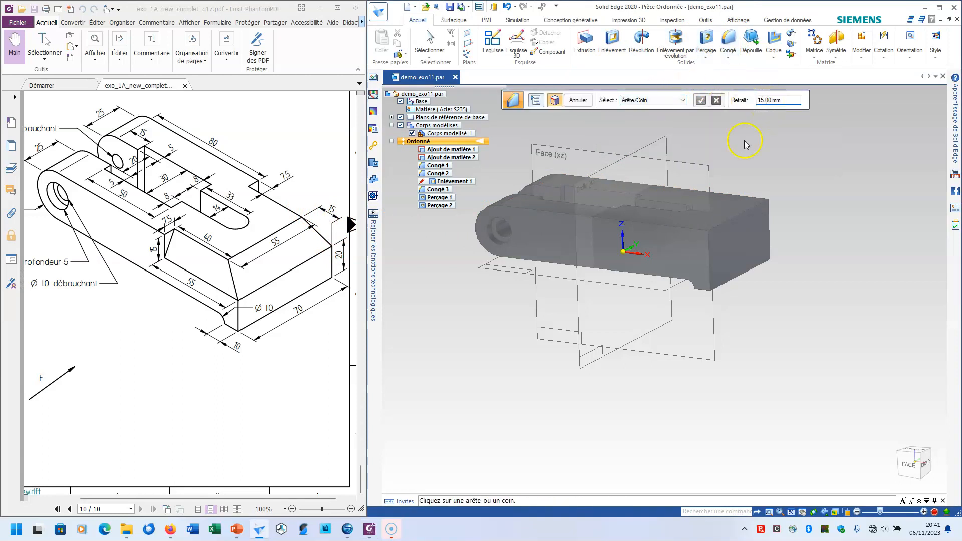
left_click(738, 213)
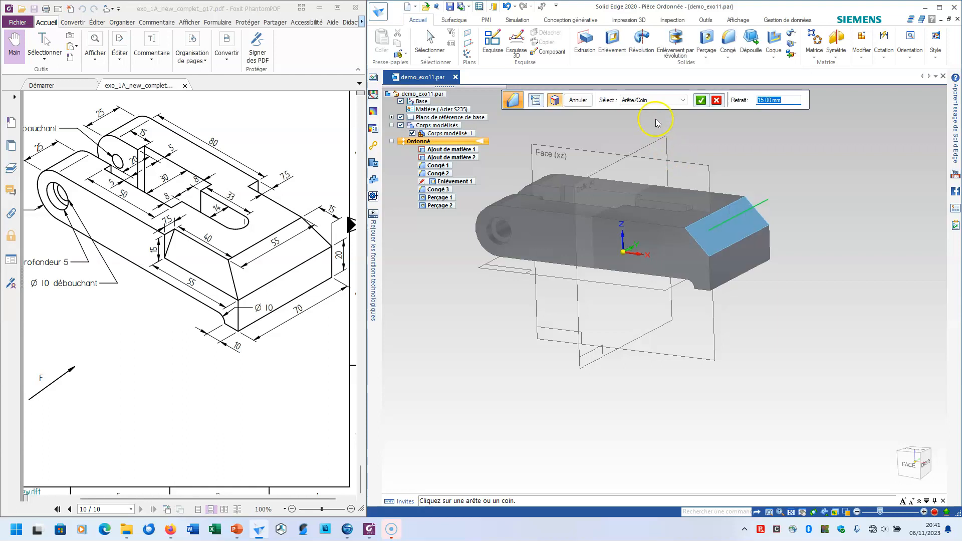
left_click(701, 100)
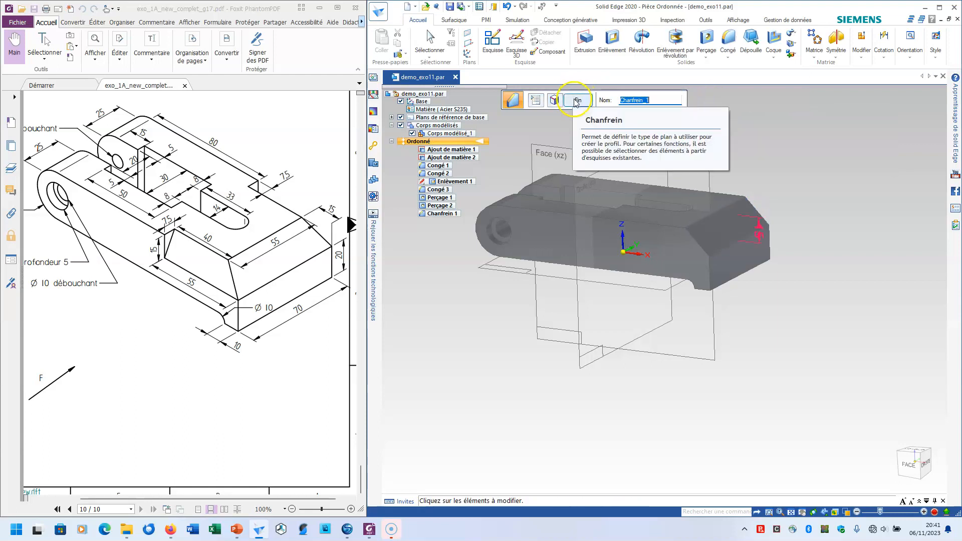
left_click(576, 101)
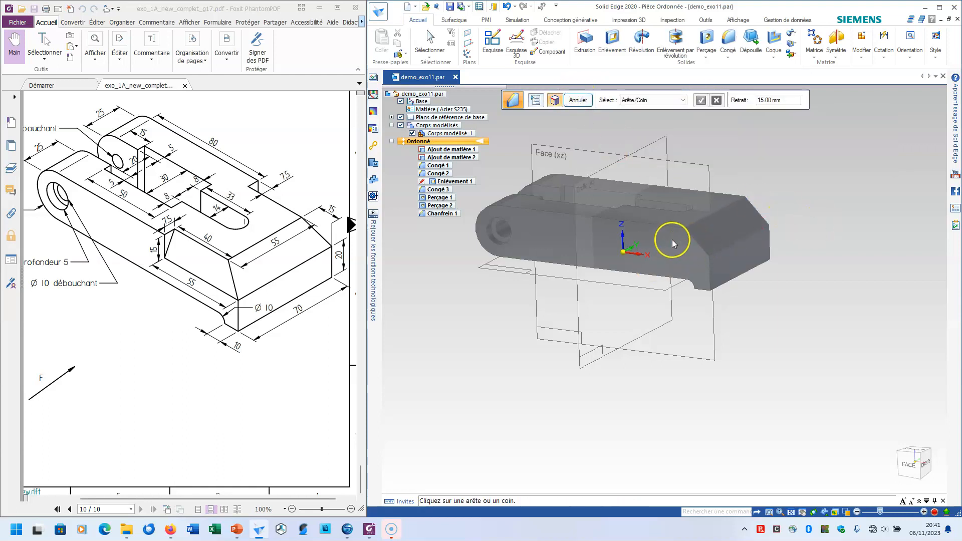
middle_click_drag(741, 302, 762, 350)
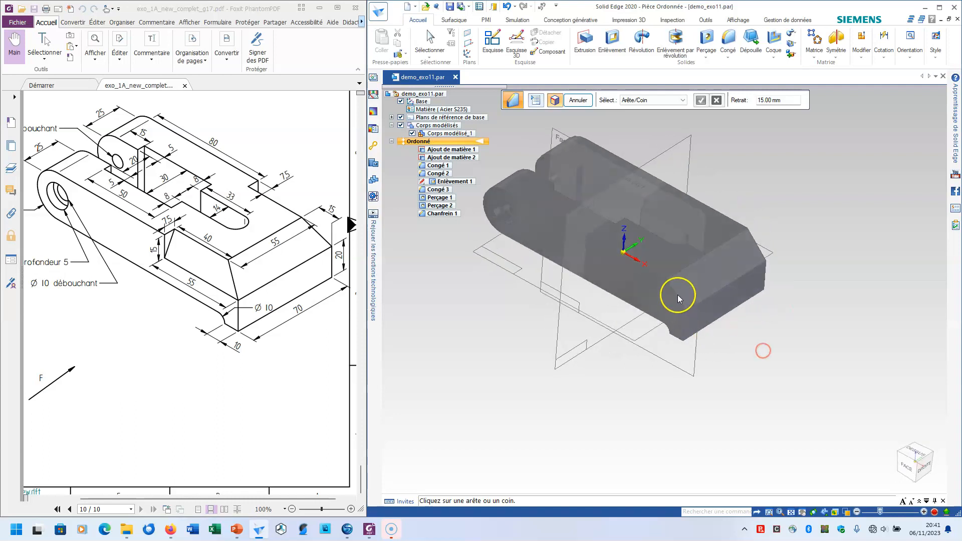
left_click(728, 56)
left_click(732, 76)
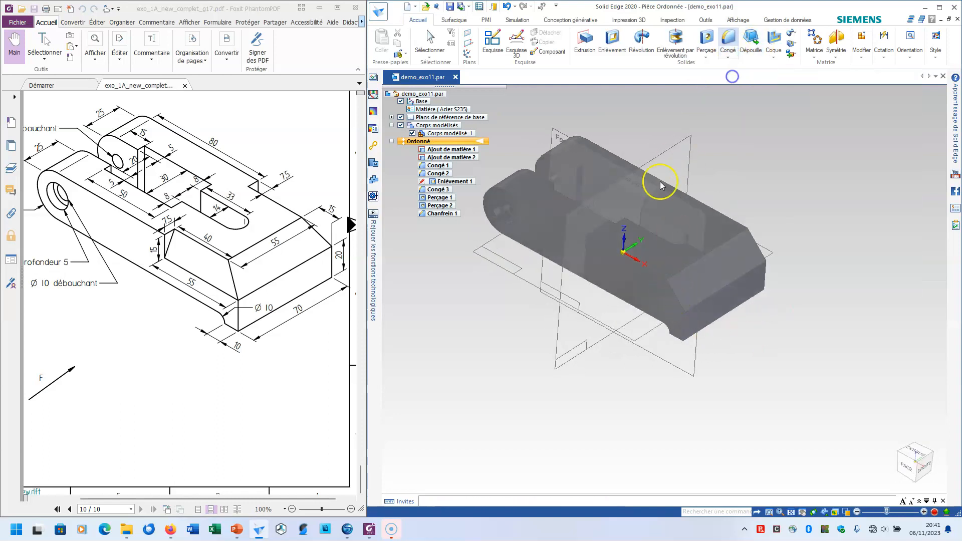
left_click(640, 269)
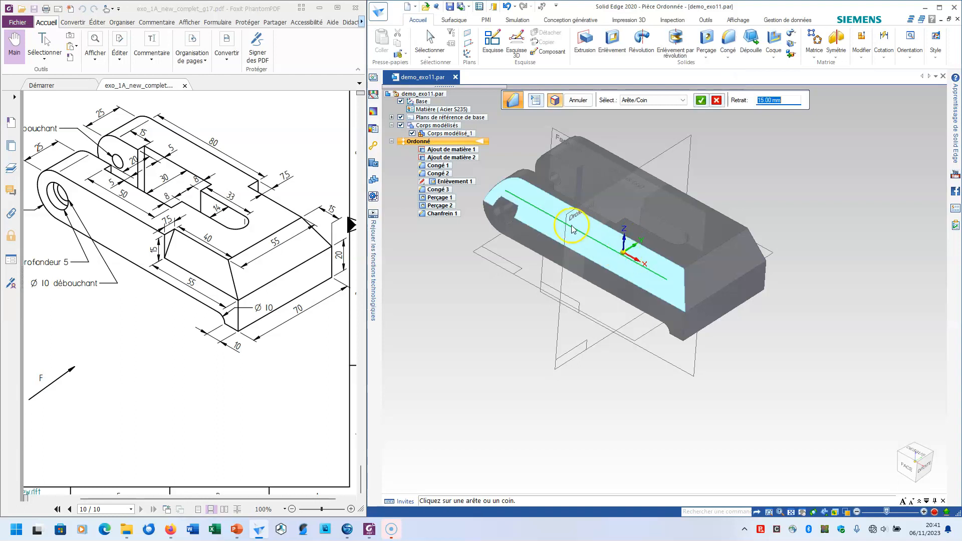
left_click(721, 101)
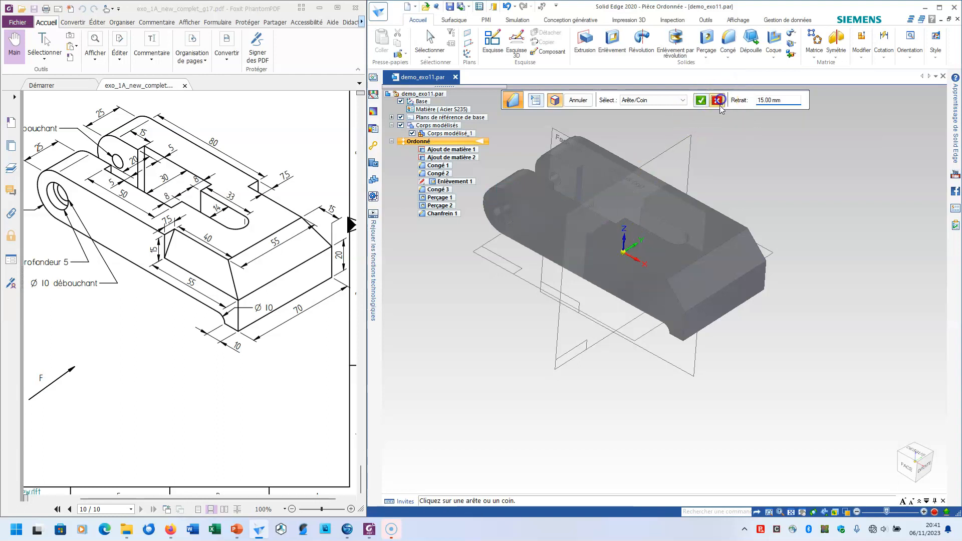
left_click(570, 99)
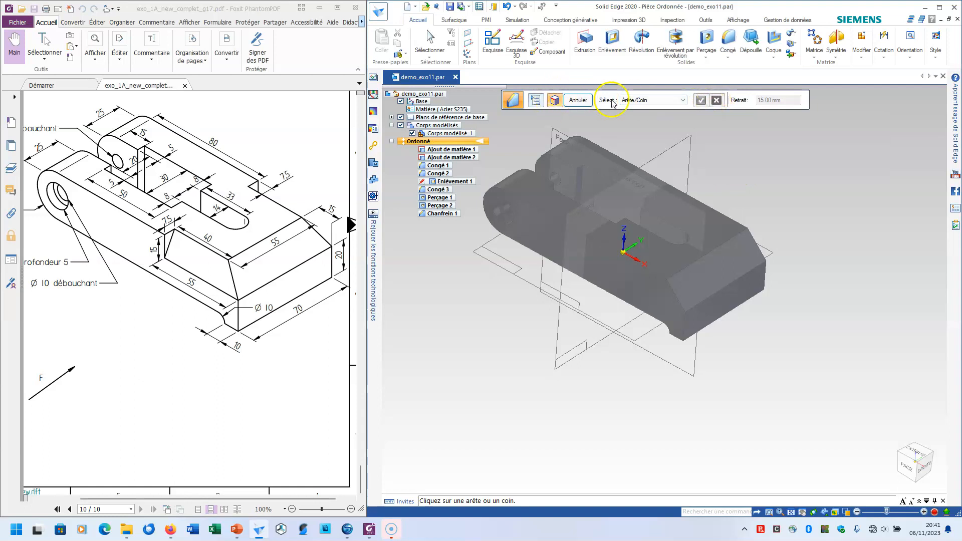
Start a cut on the square end face and sketch a diagonal line from the chamfer's lower front corner to the top edge, about 16 mm inward
left_click(612, 43)
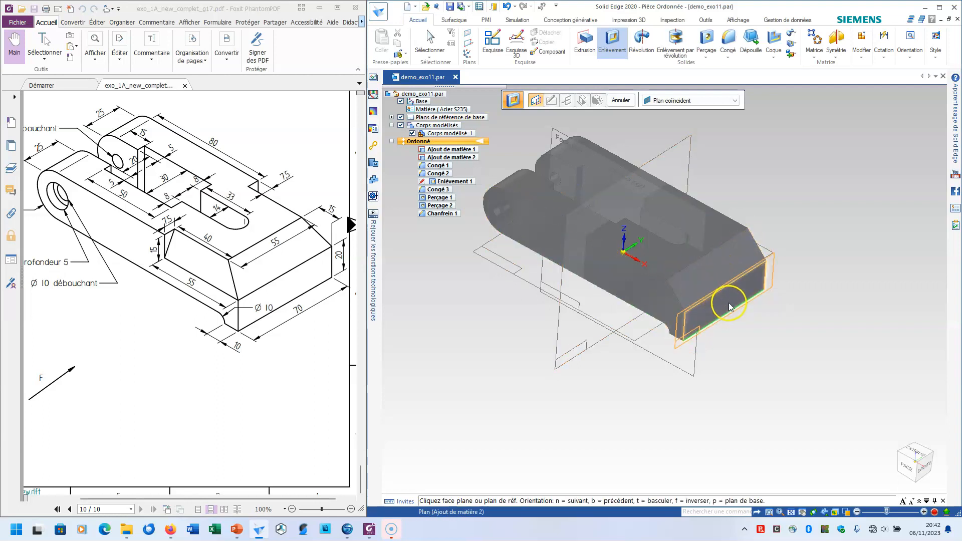
left_click(729, 307)
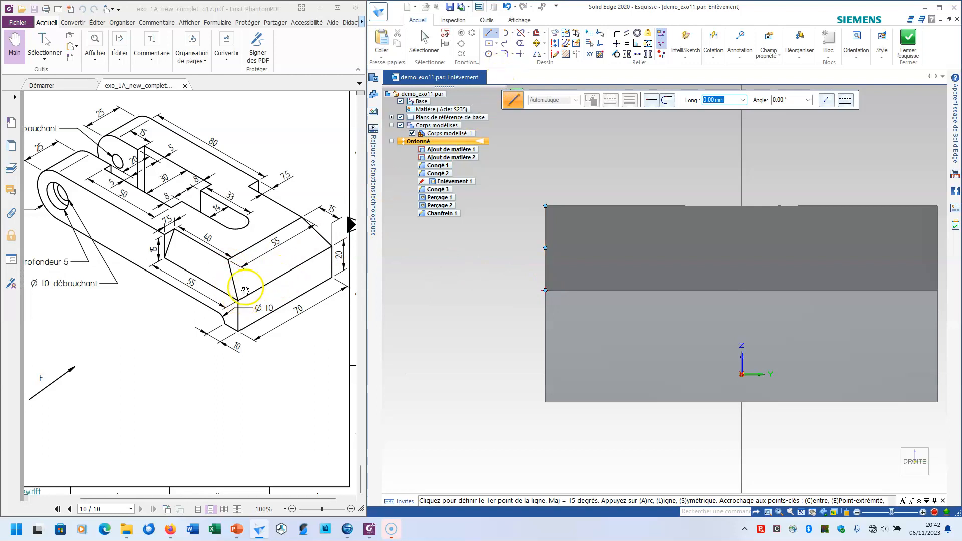
left_click(544, 290)
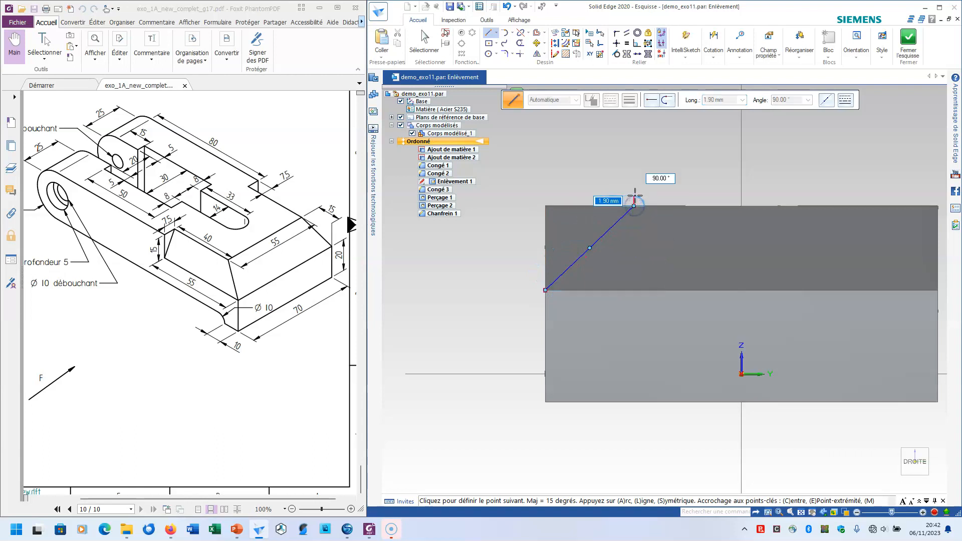
right_click(596, 183)
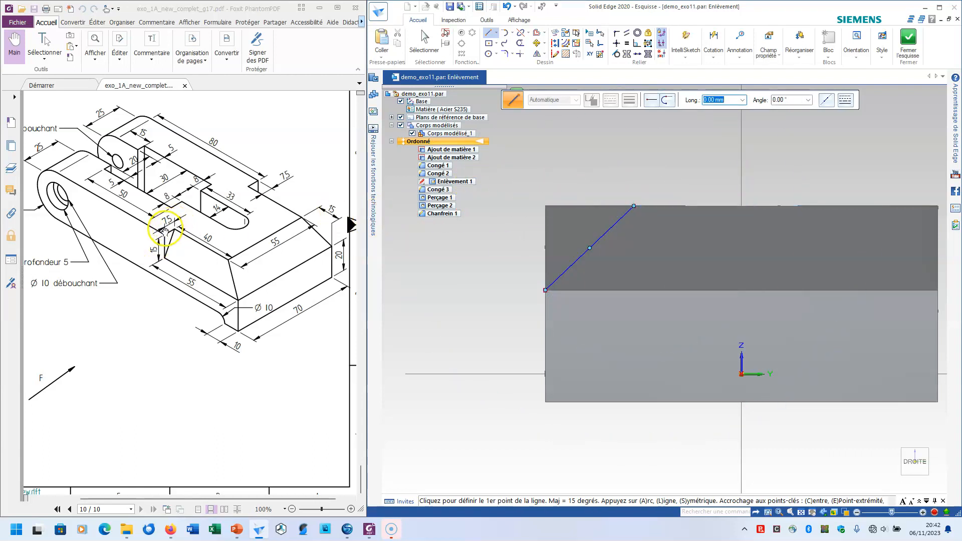
left_click(714, 41)
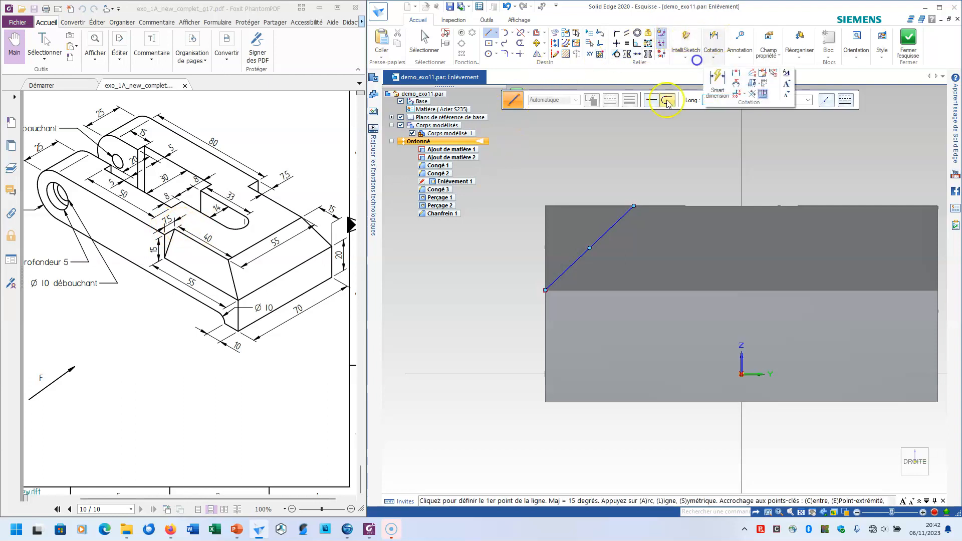
left_click(545, 221)
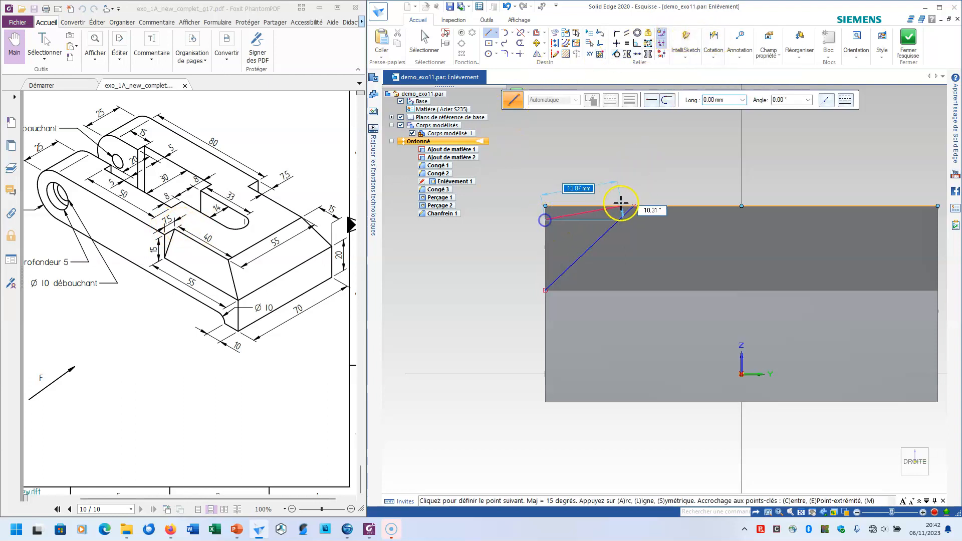
left_click(632, 206)
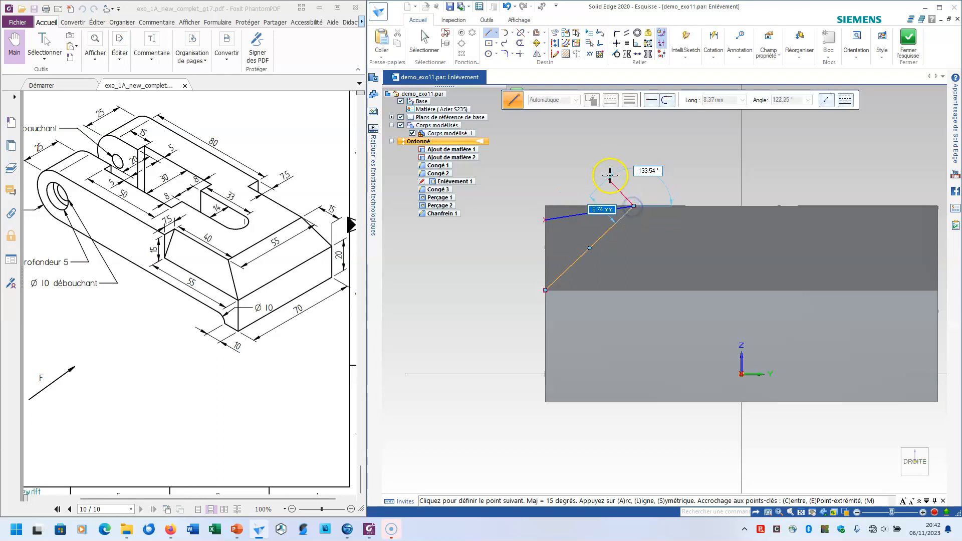
key("Escape")
Dimension the horizontal distance from the front side edge to the diagonal line's upper end as 7.5 mm
left_click(714, 41)
left_click(717, 74)
left_click(546, 215)
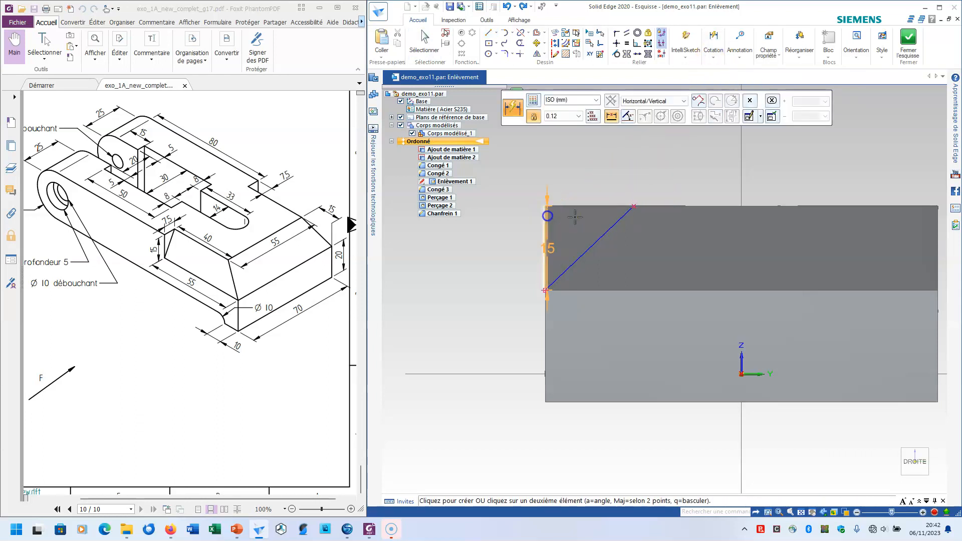
left_click(633, 206)
left_click(595, 158)
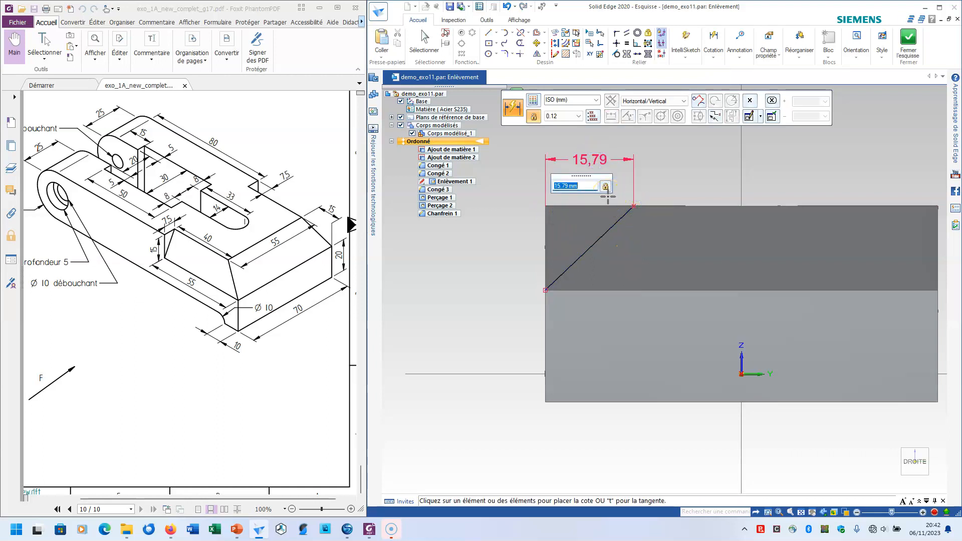
key("Return")
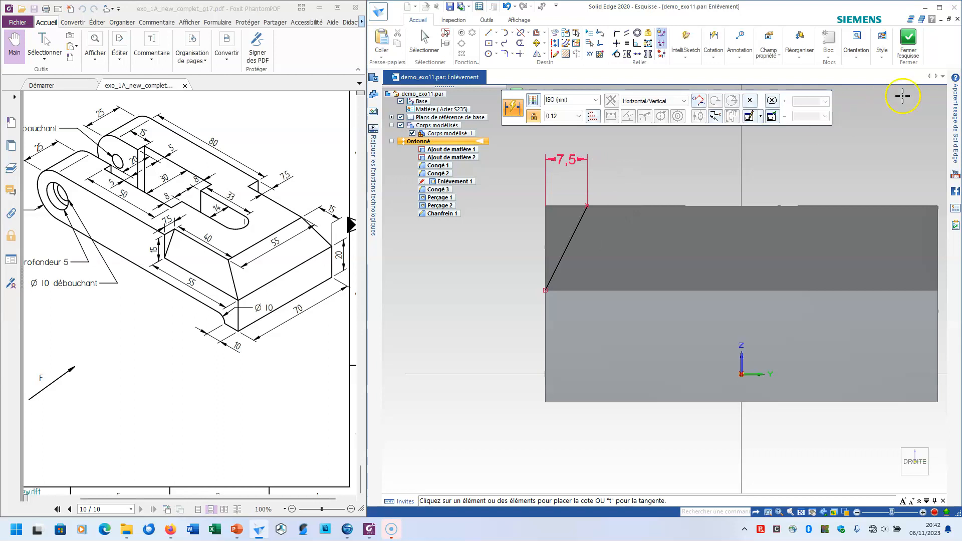
Close the sketch and cut away the material outside the diagonal line to a finite depth of 55 mm from the end face toward the arms
left_click(908, 37)
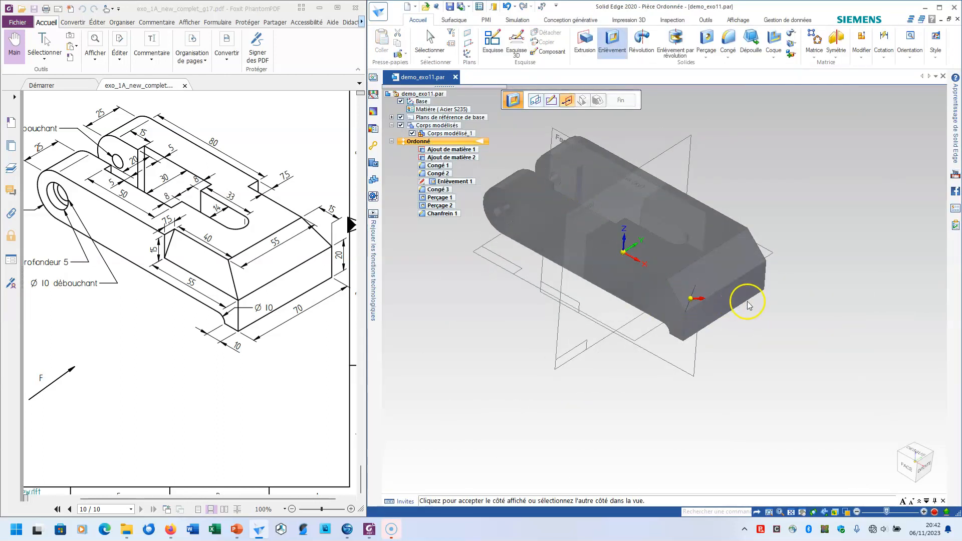
left_click(663, 297)
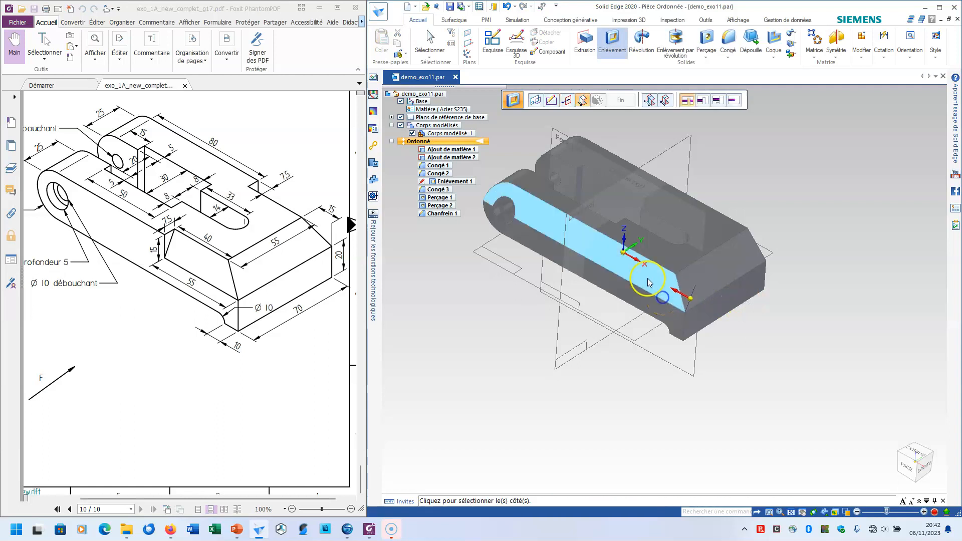
left_click(734, 101)
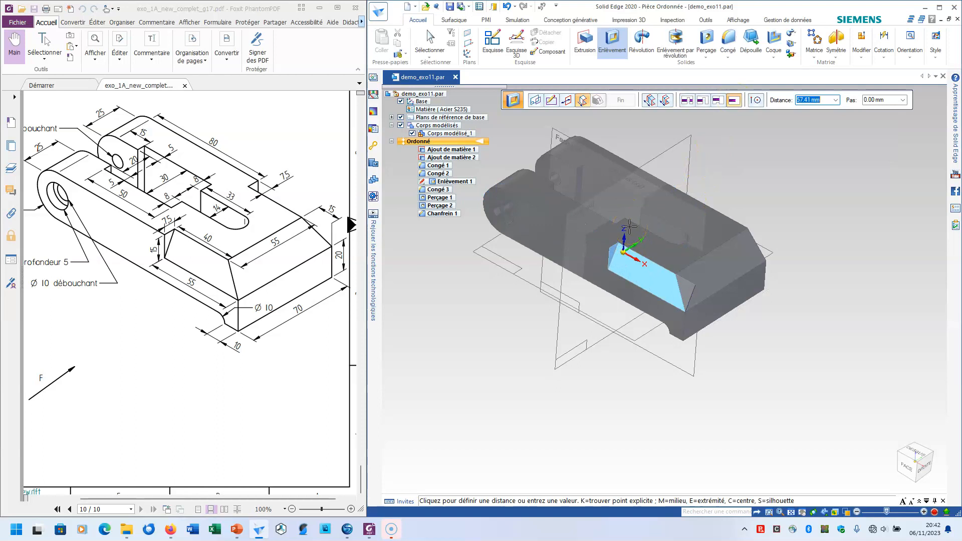
type("55")
key("Return")
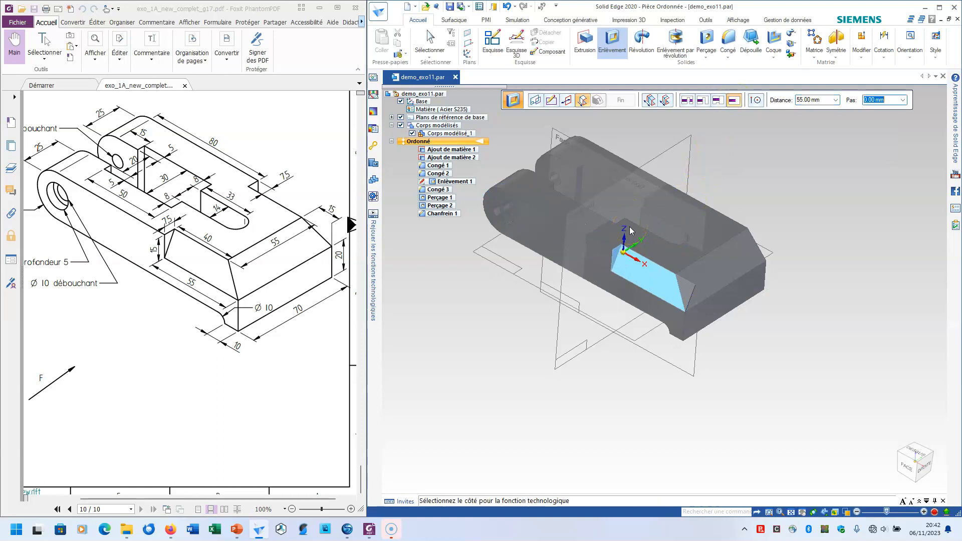
left_click(472, 294)
left_click(620, 100)
scroll(758, 334, "down", 3)
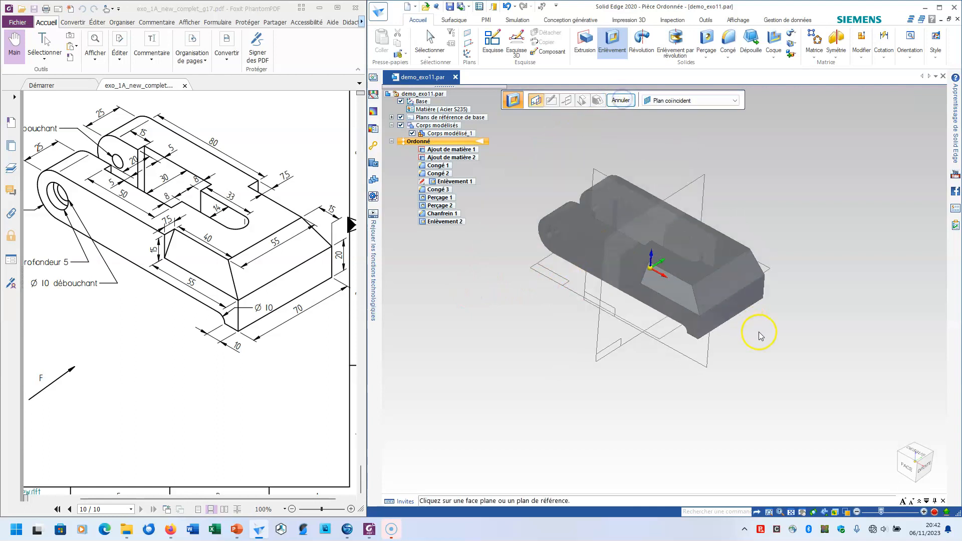
middle_click_drag(772, 356, 722, 337)
scroll(684, 247, "up", 3)
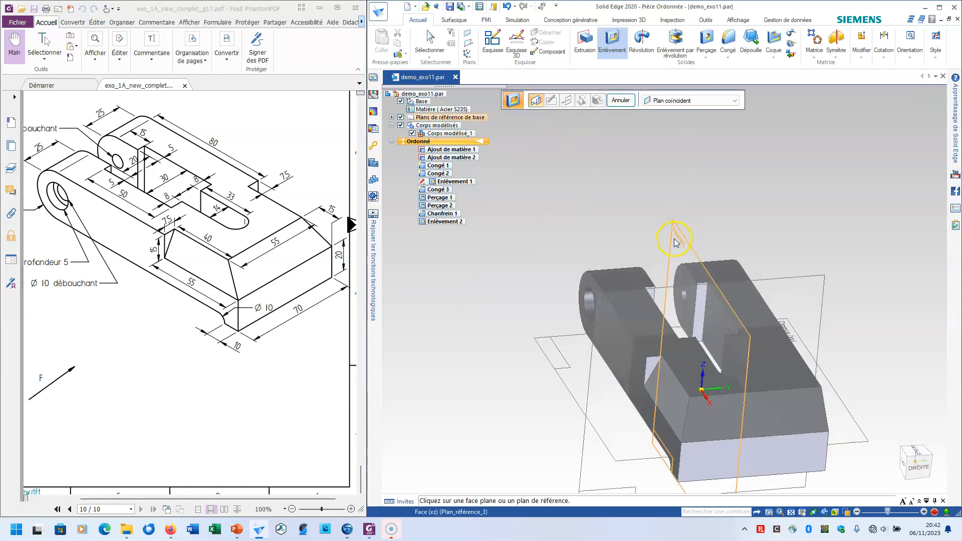
left_click(674, 239)
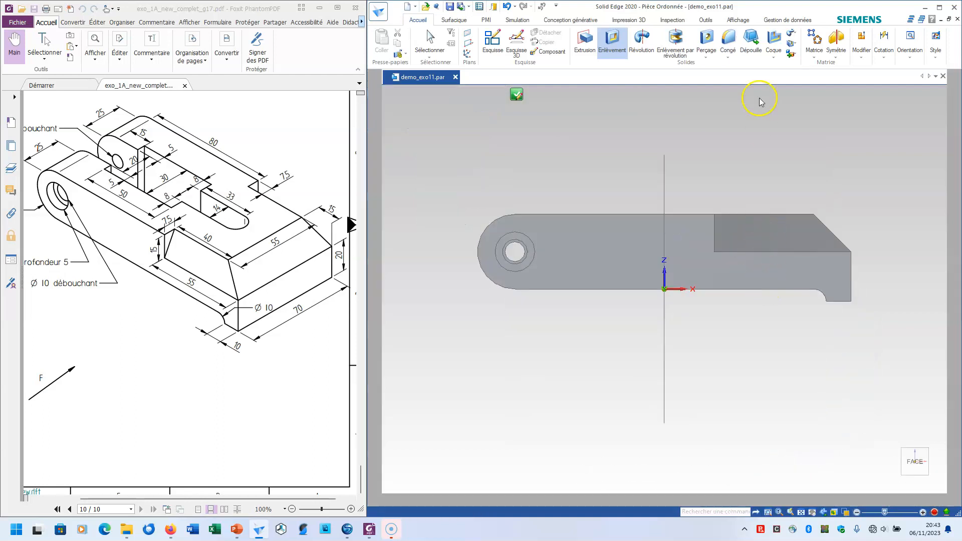
left_click(907, 44)
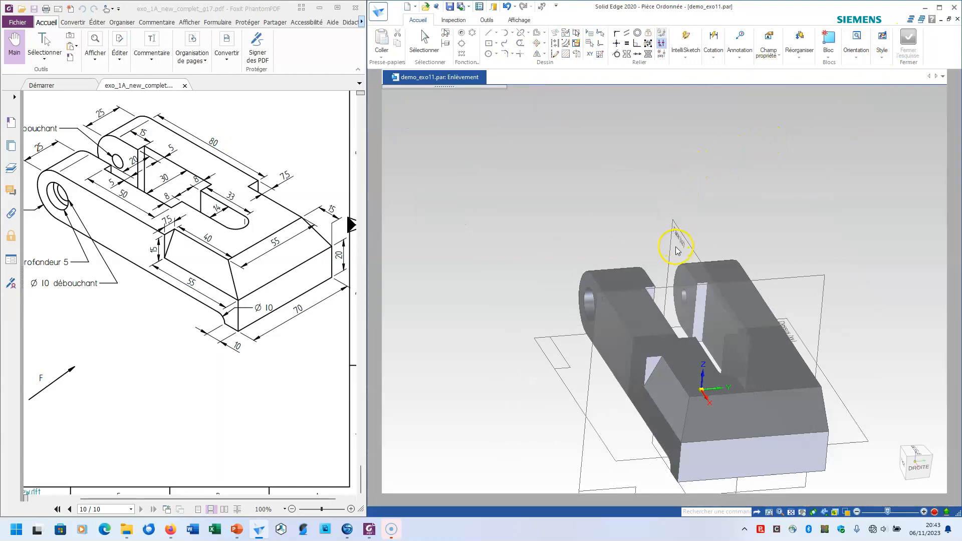
scroll(679, 249, "up", 5)
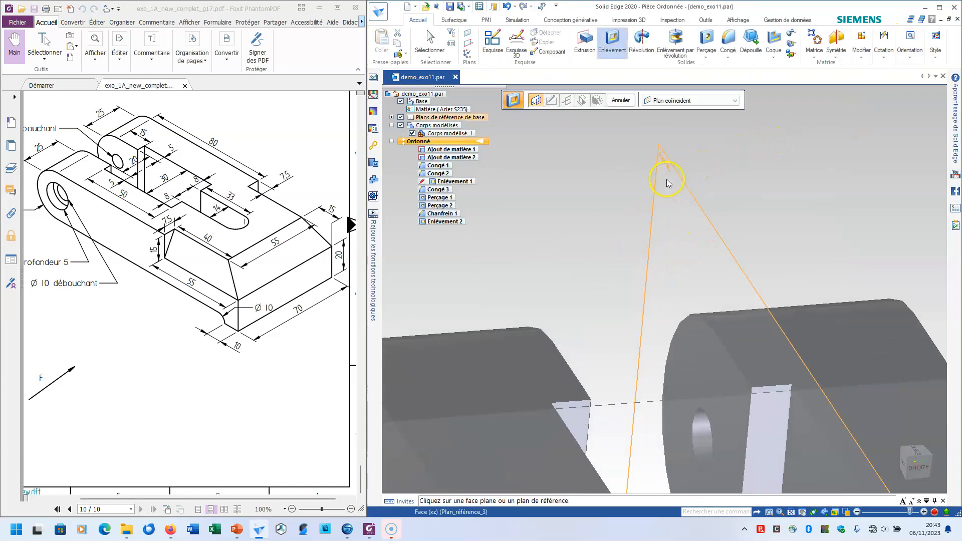
scroll(680, 216, "down", 5)
middle_click_drag(680, 224, 524, 323)
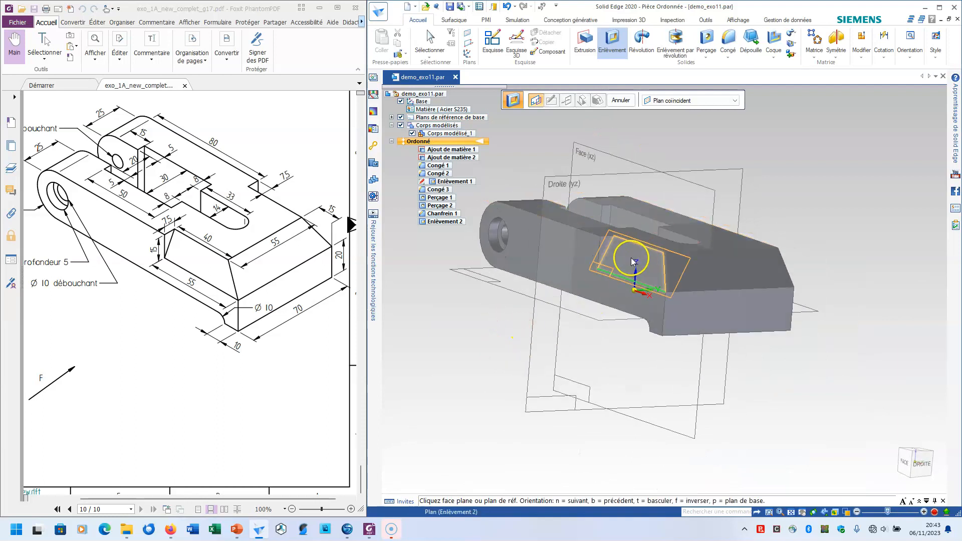
key("Escape")
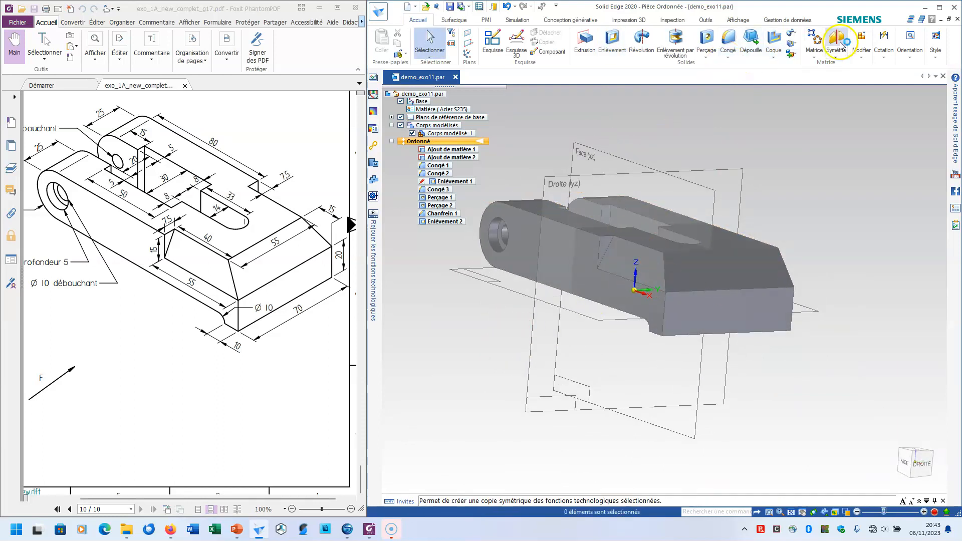
Mirror the sloped side cut about the Face (xz) reference plane to the block's opposite side
left_click(835, 43)
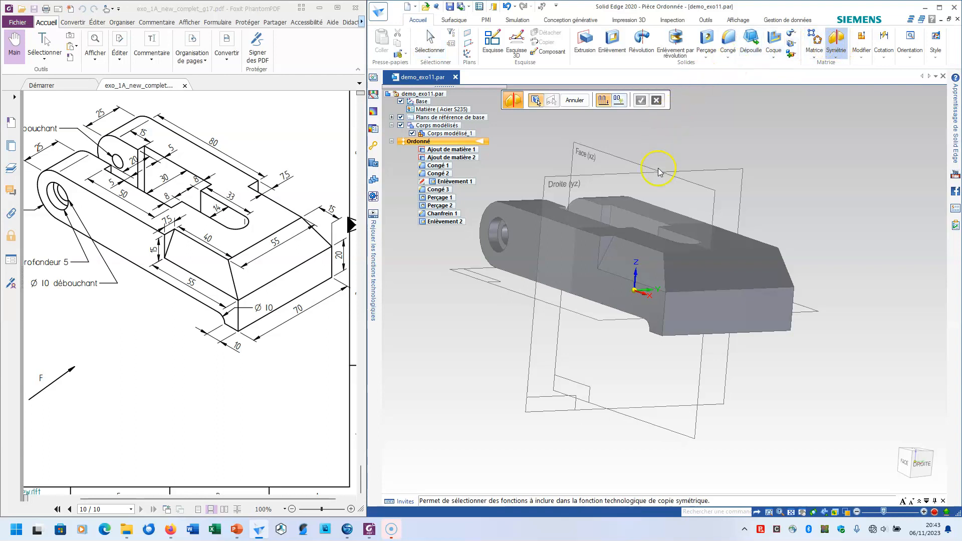
left_click(633, 266)
left_click(640, 101)
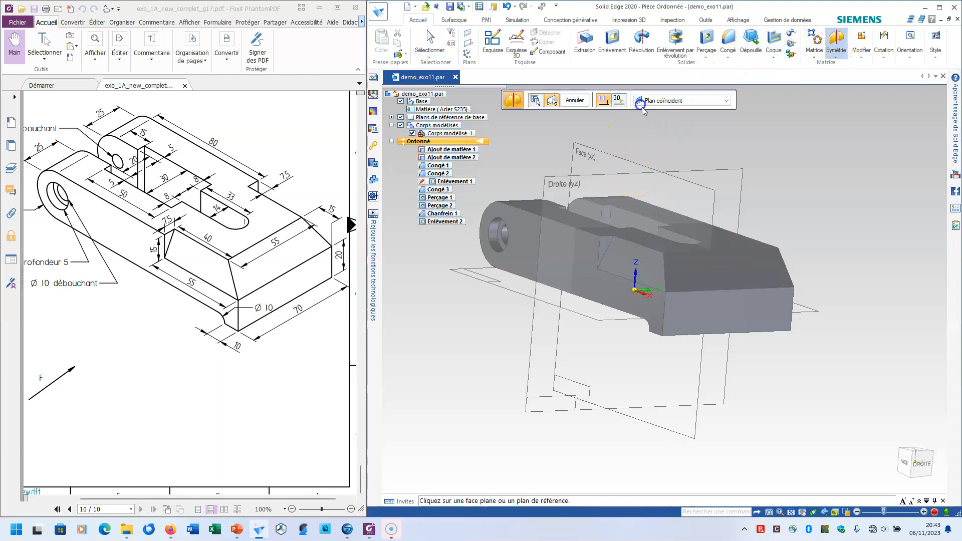
left_click(587, 157)
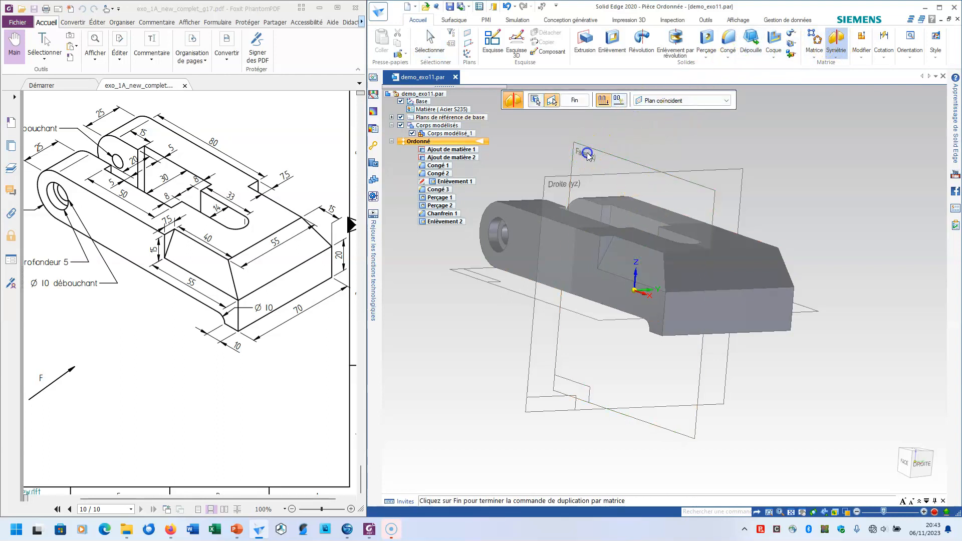
mouse_move(802, 165)
middle_mouse_down()
mouse_move(816, 178)
mouse_move(801, 177)
middle_mouse_up()
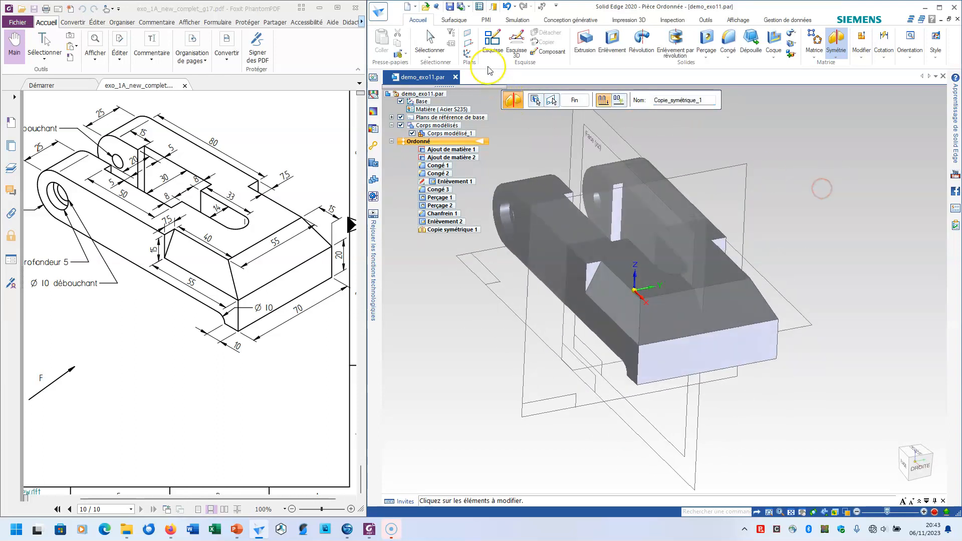
left_click(572, 102)
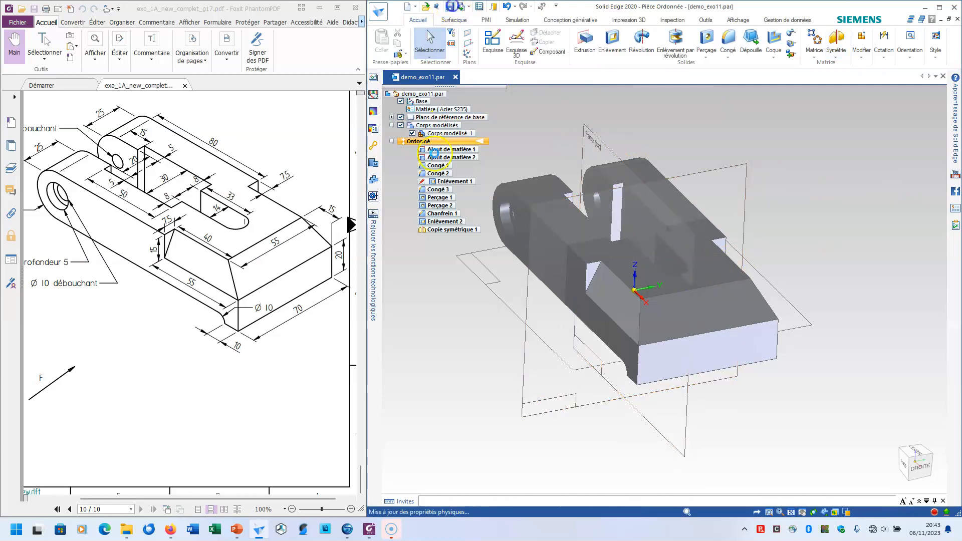
scroll(484, 297, "down", 3)
middle_click_drag(477, 309, 522, 304)
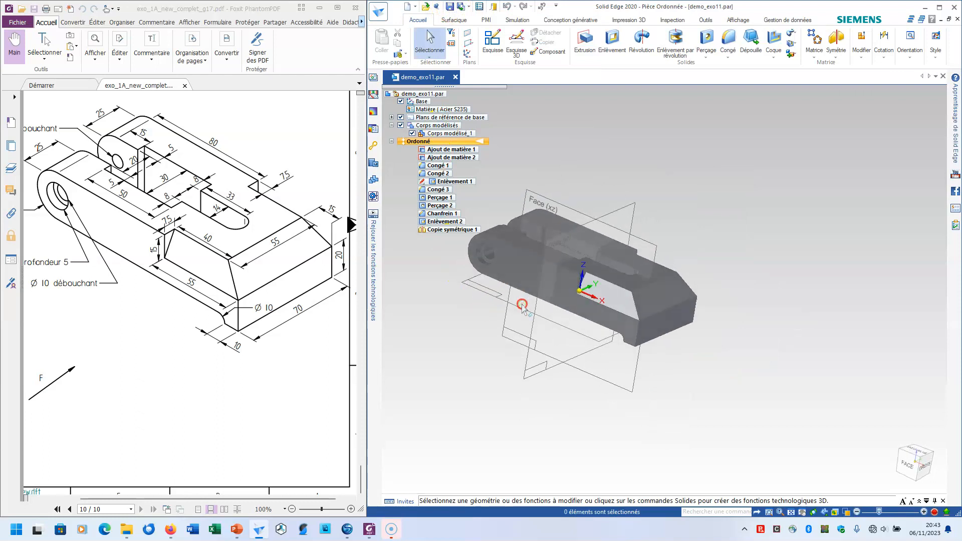
left_click(220, 302)
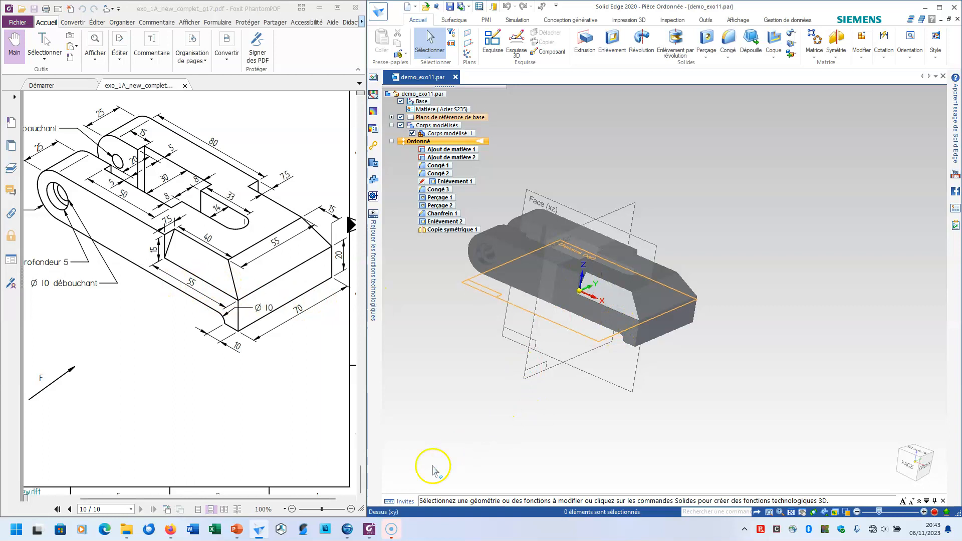
left_click(391, 530)
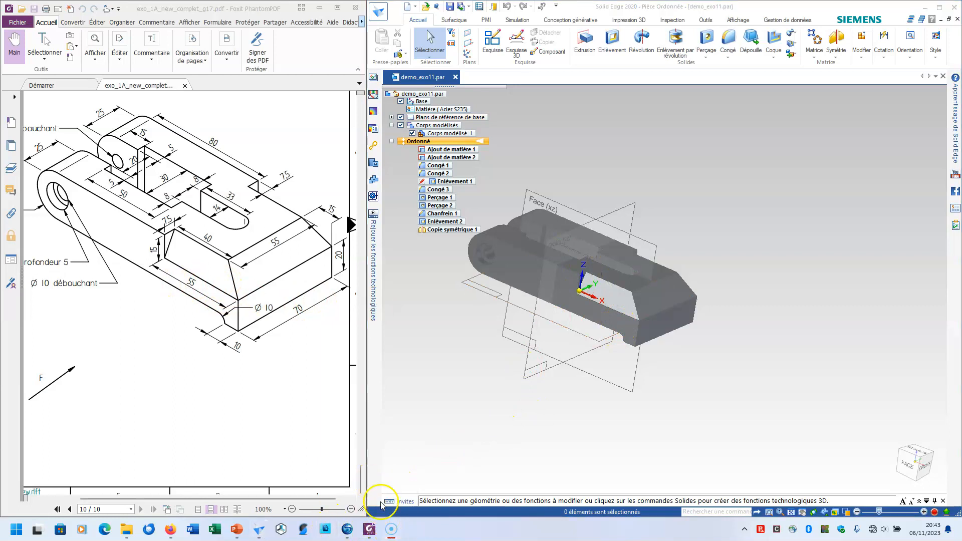